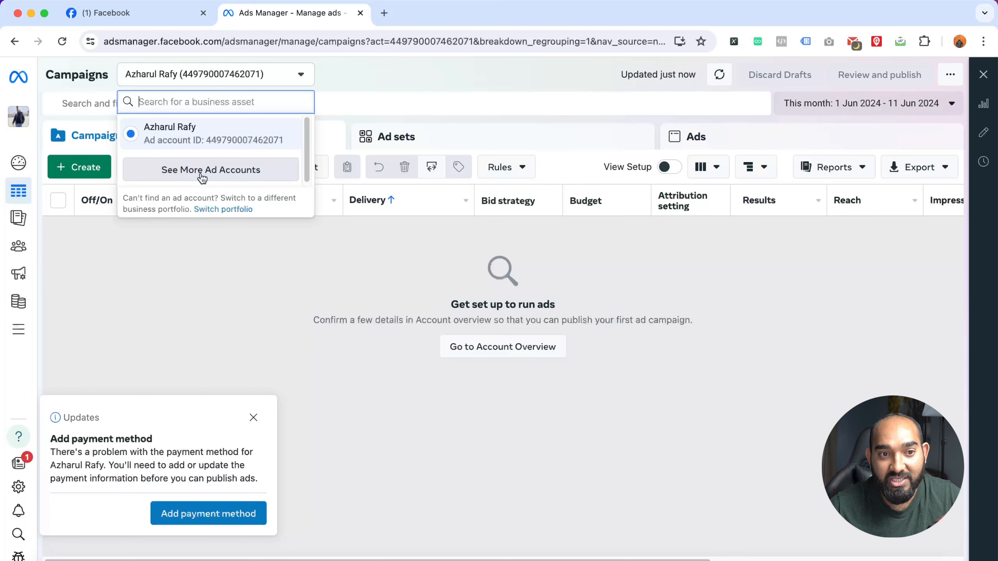
- Switch to the ad account listed under Rafys and review the May - Sales Campaign's purchases for last month
{"action": "left_click", "coordinate": [203, 178]}
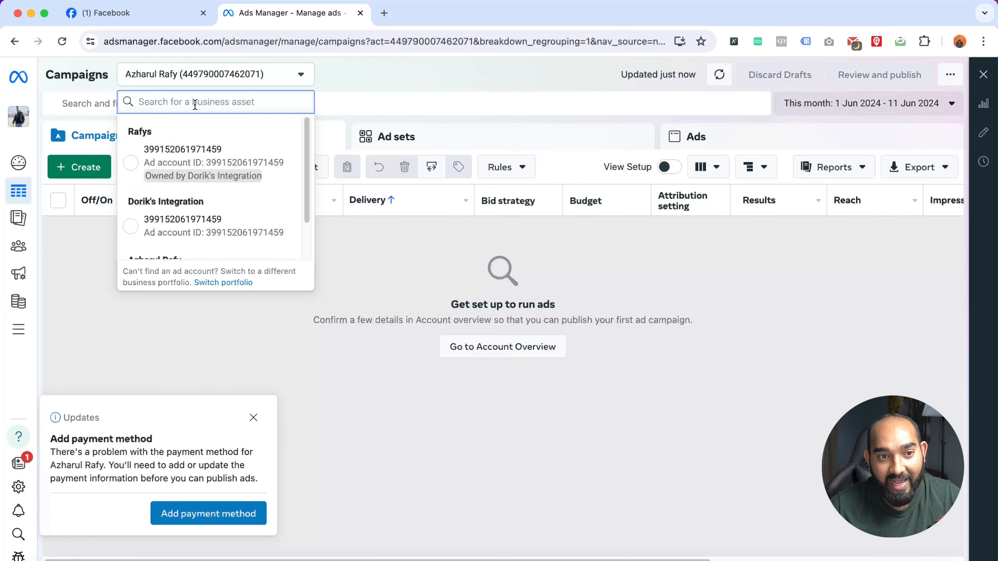
{"action": "left_click", "coordinate": [173, 159]}
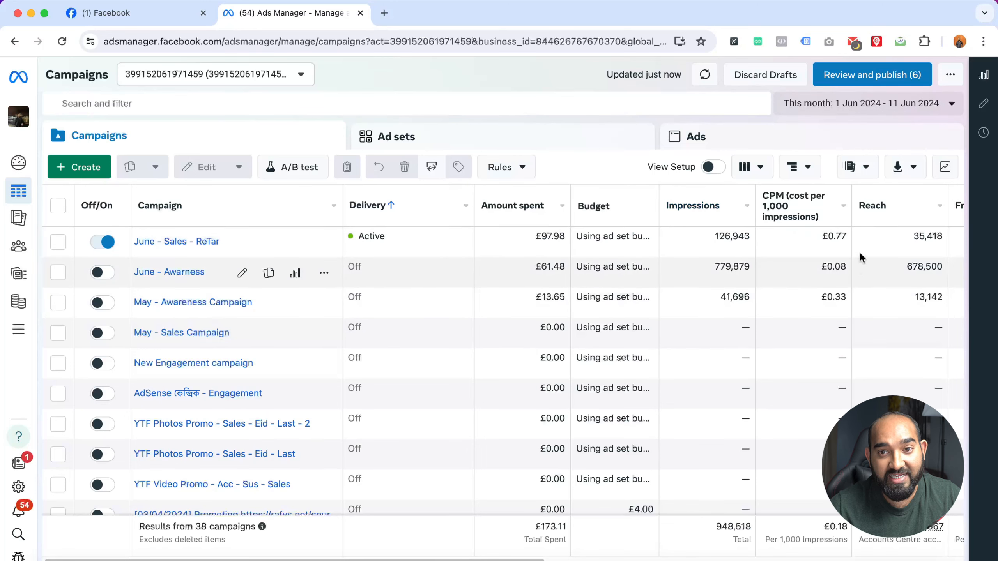
{"action": "left_click", "coordinate": [871, 113]}
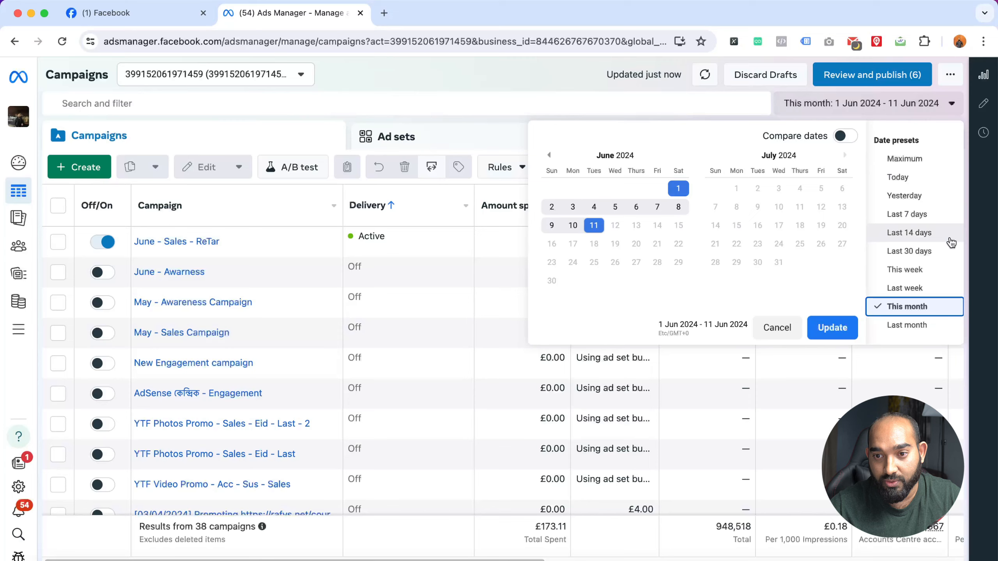
{"action": "left_click", "coordinate": [906, 332]}
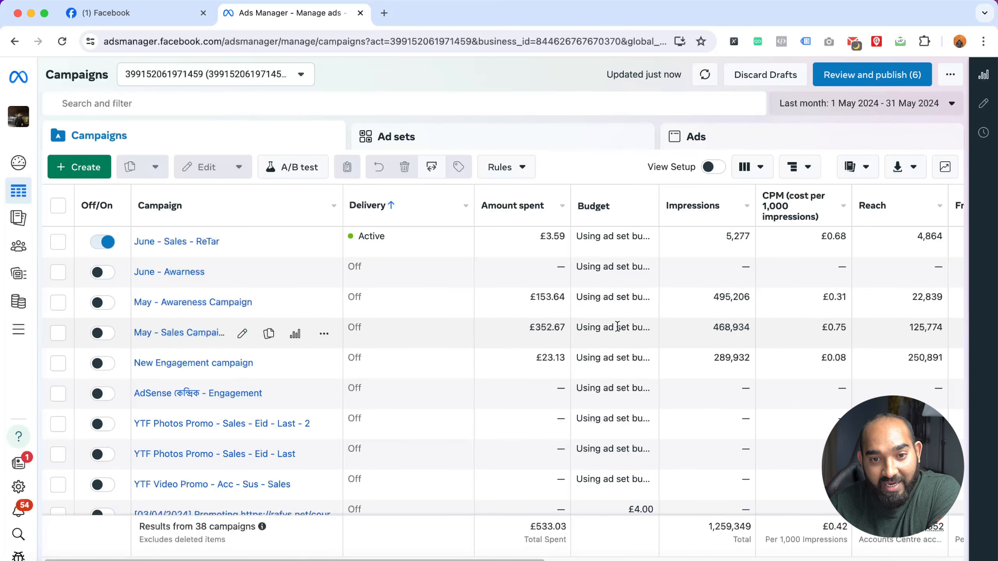
{"action": "scroll", "coordinate": [961, 541], "scroll_direction": "right", "scroll_amount": 15}
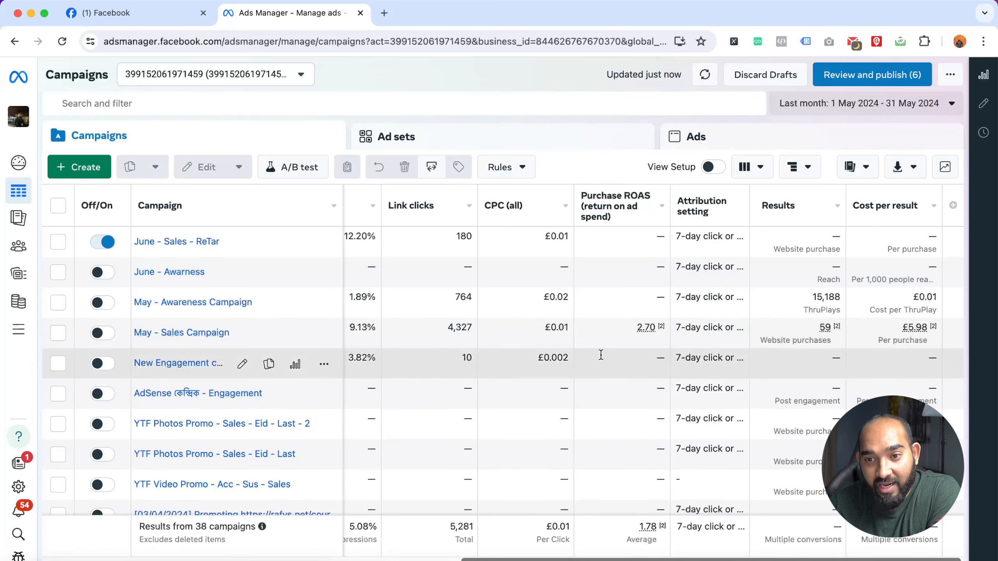
{"action": "mouse_move", "coordinate": [847, 325]}
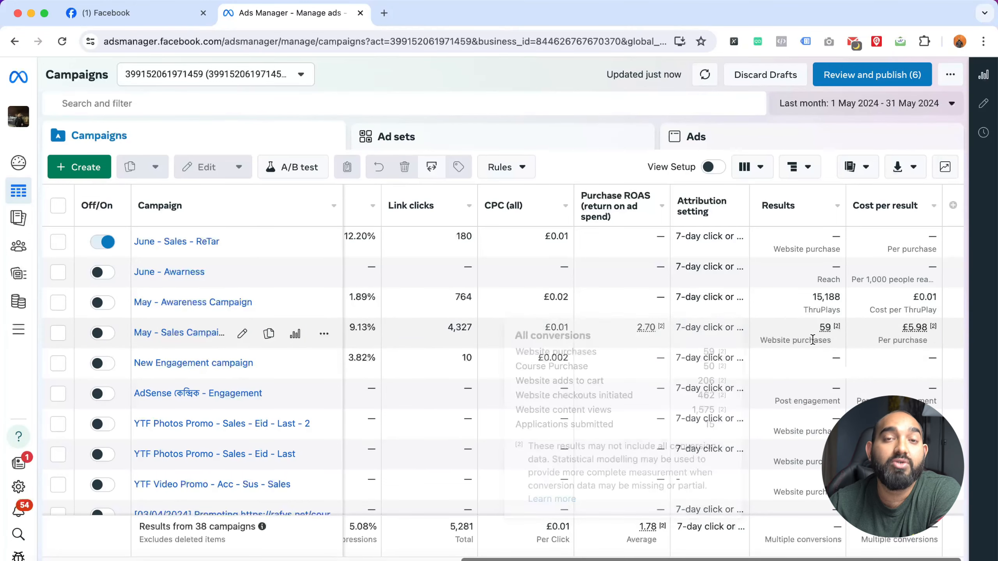
- Set the reporting period to this month and review the June - Sales - ReTar campaign's spend, purchase ROAS and results
{"action": "left_click", "coordinate": [844, 106]}
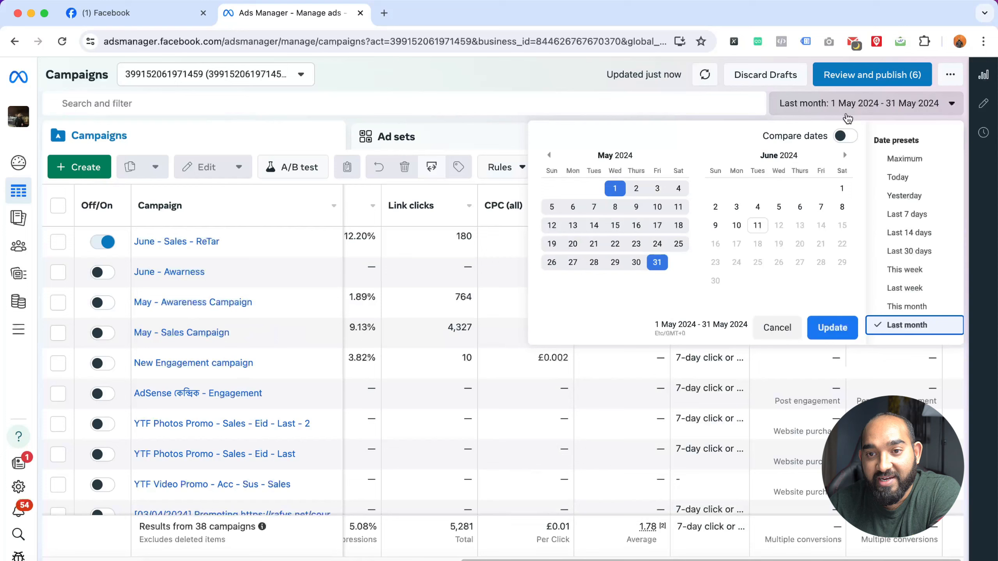
{"action": "left_click", "coordinate": [925, 309]}
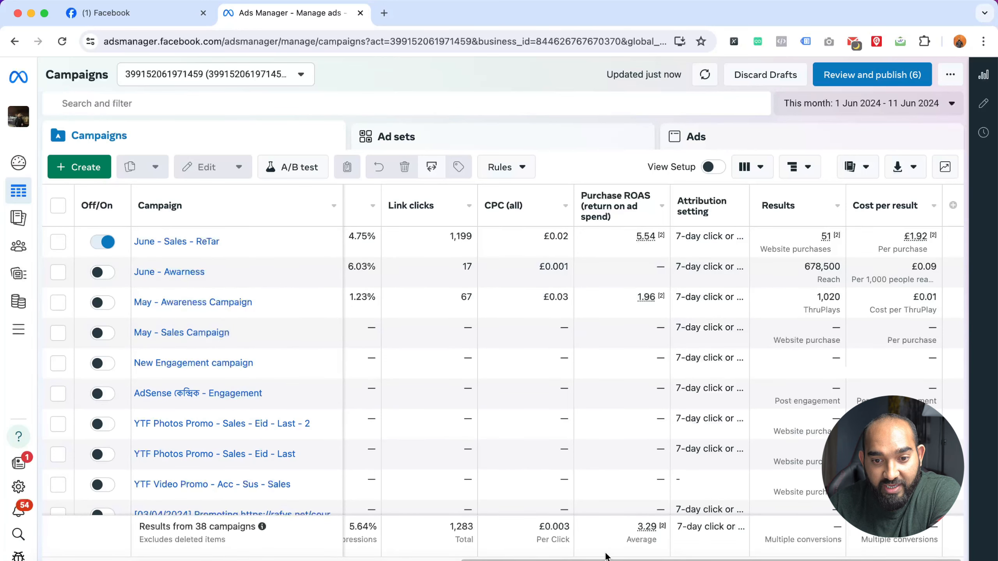
{"action": "left_click_drag", "start_coordinate": [598, 560], "coordinate": [179, 560]}
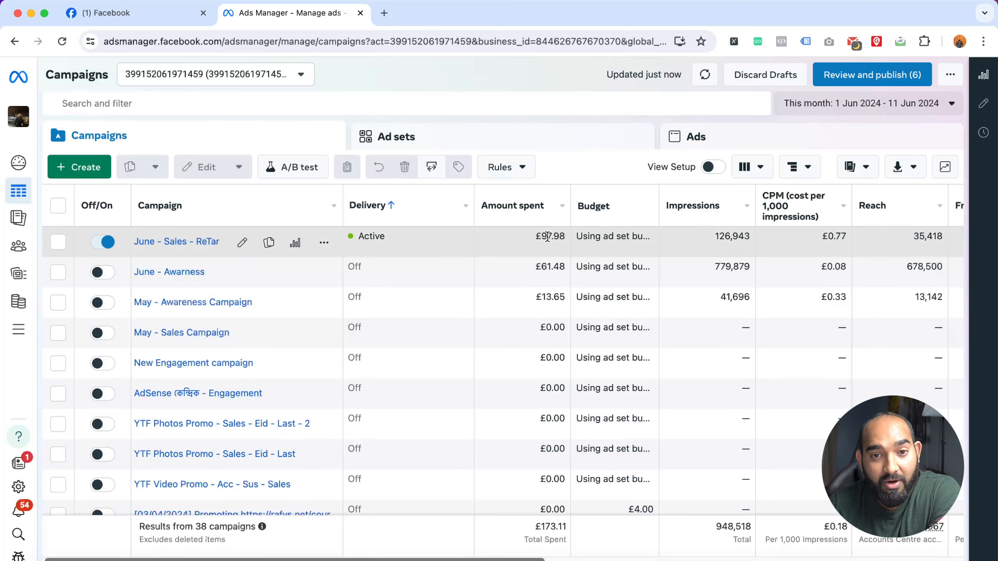
{"action": "scroll", "coordinate": [547, 237], "scroll_direction": "right", "scroll_amount": 15}
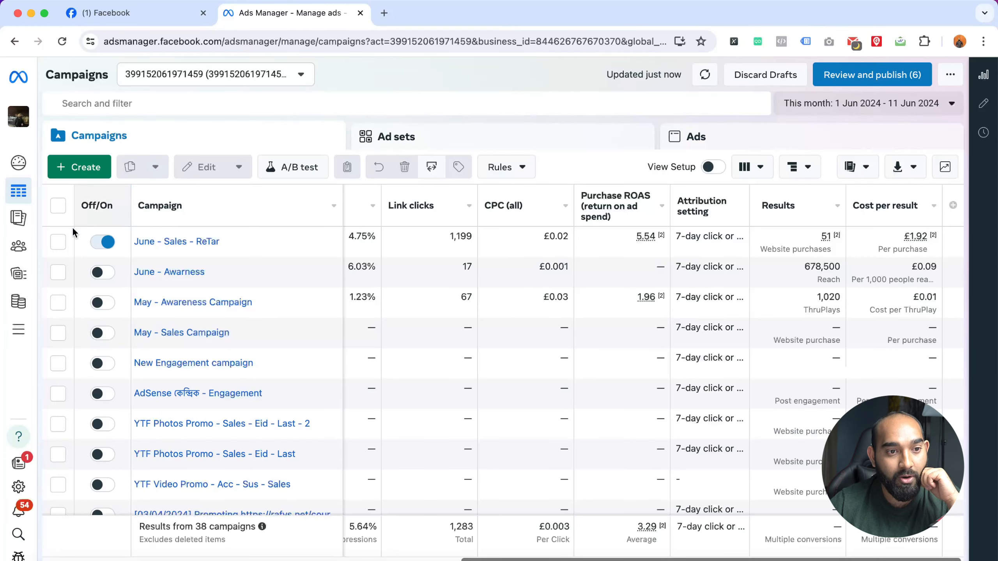
- Go to the ad account's audiences and start creating a Custom Audience
{"action": "mouse_move", "coordinate": [26, 250]}
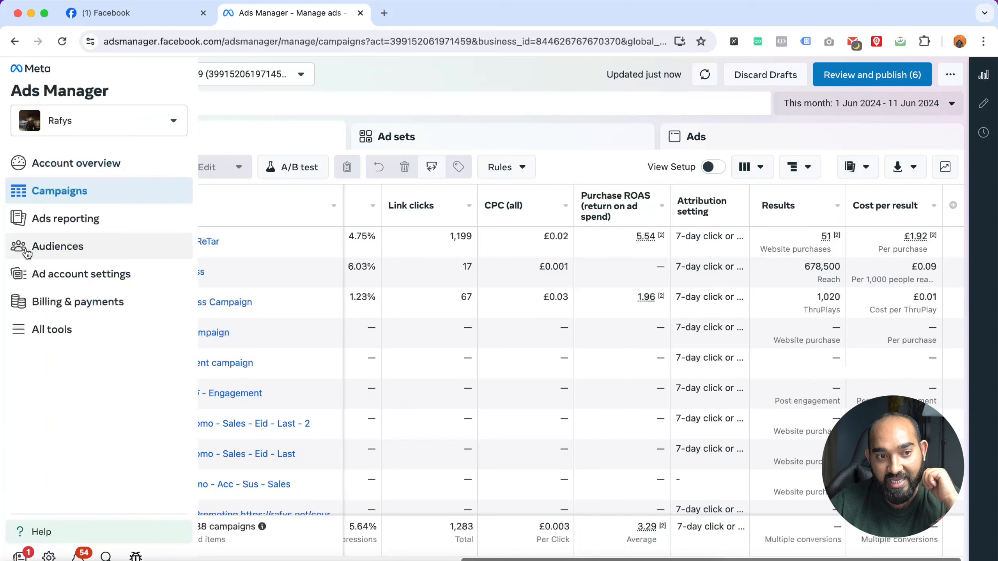
{"action": "left_click", "coordinate": [59, 255]}
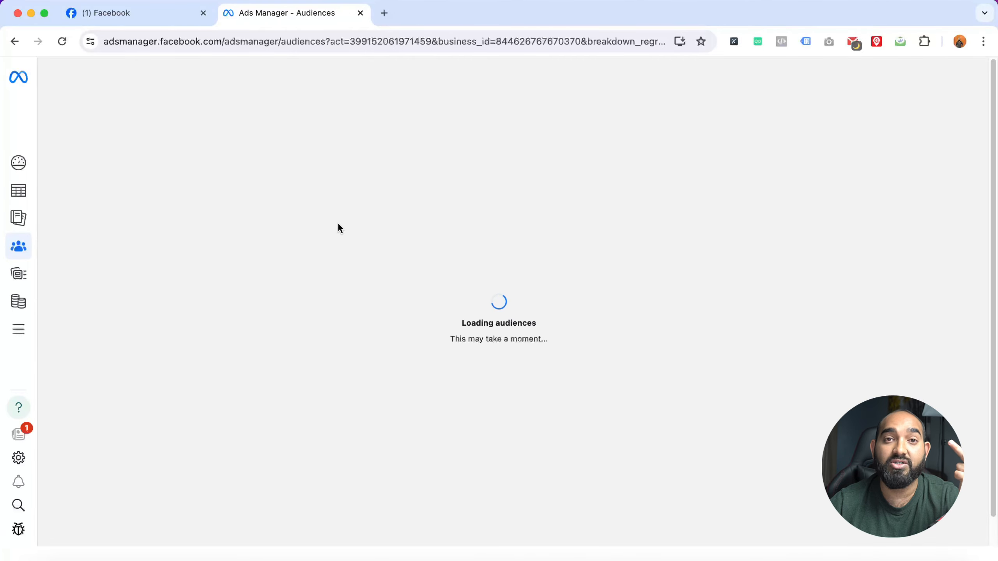
{"action": "mouse_move", "coordinate": [340, 228]}
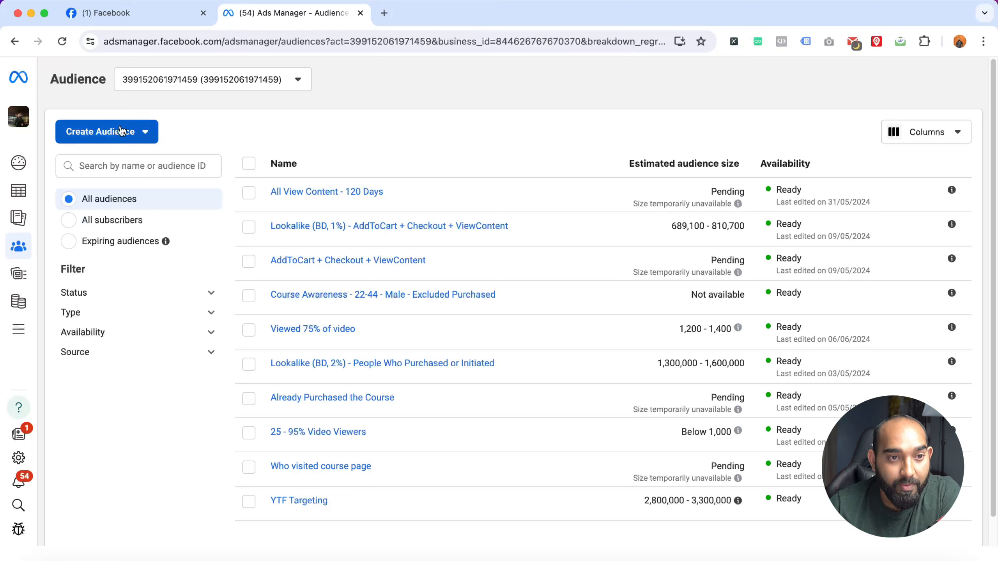
{"action": "left_click", "coordinate": [130, 137]}
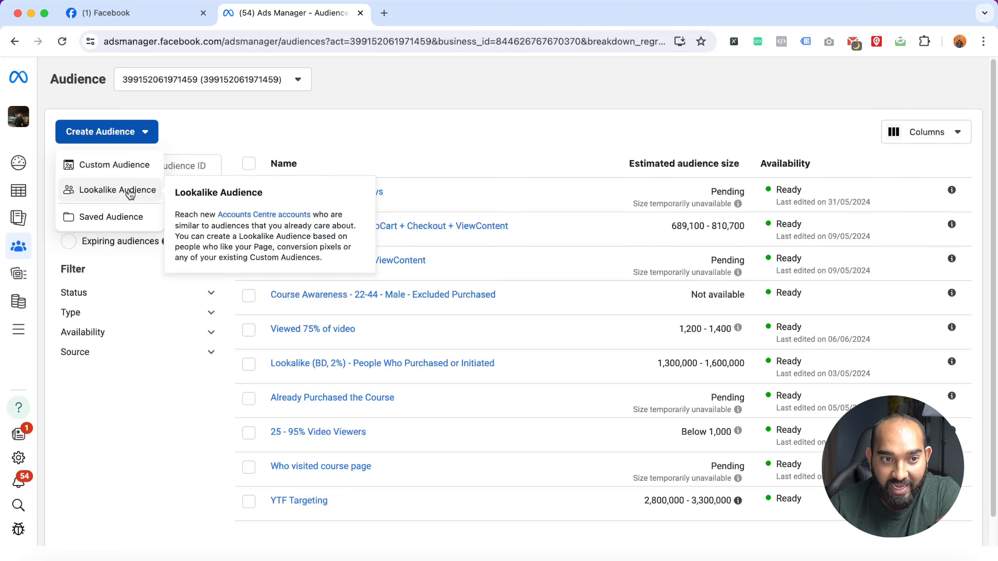
{"action": "mouse_move", "coordinate": [122, 227]}
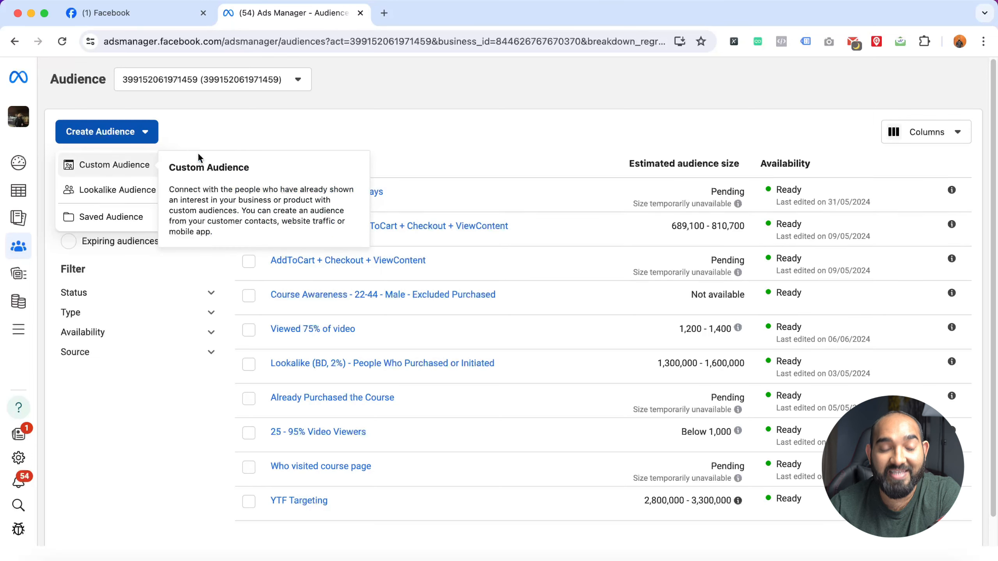
{"action": "mouse_move", "coordinate": [95, 168]}
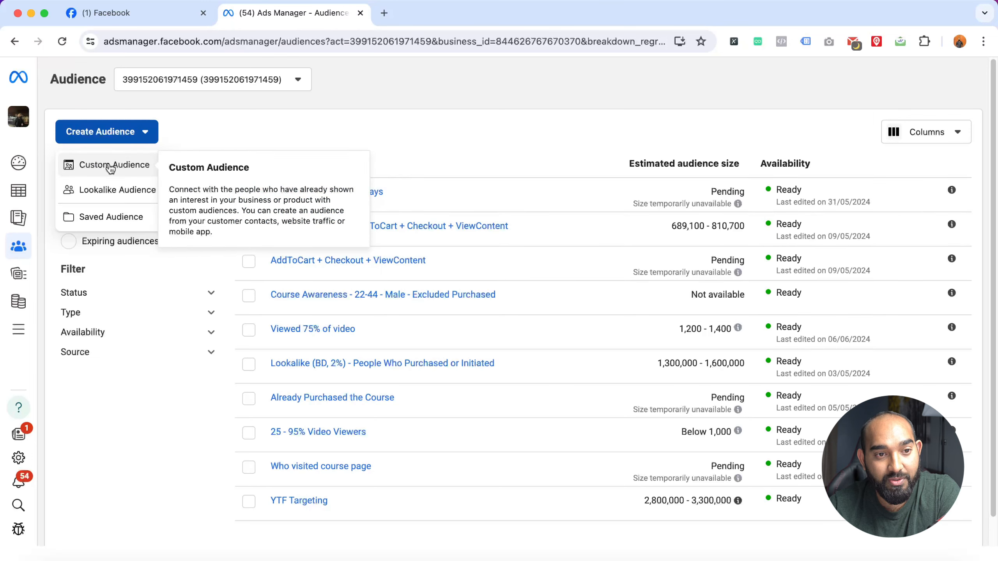
{"action": "left_click", "coordinate": [101, 166]}
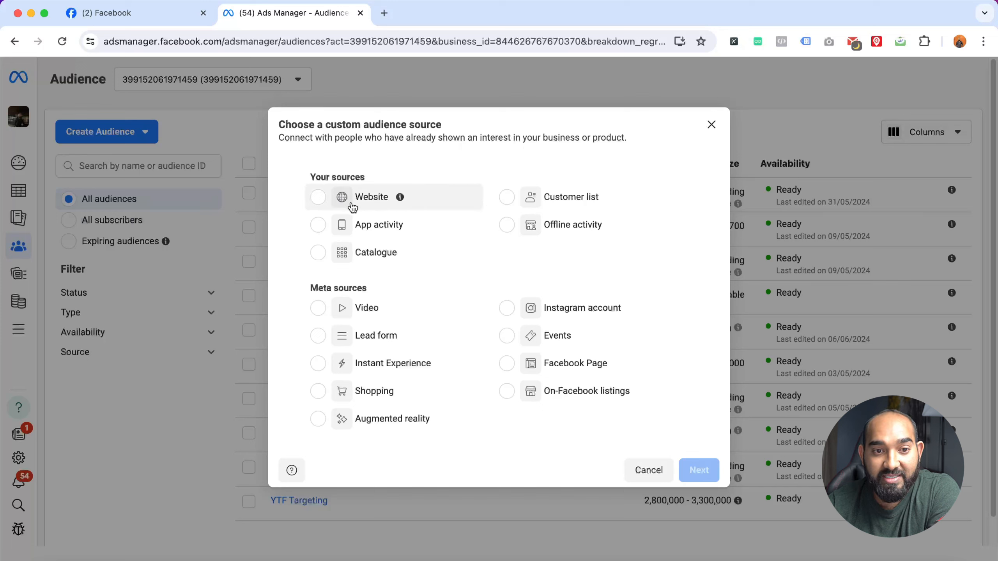
- Compare the Website, Customer list and Video sources, and continue with Website as the custom audience source
{"action": "left_click", "coordinate": [319, 198]}
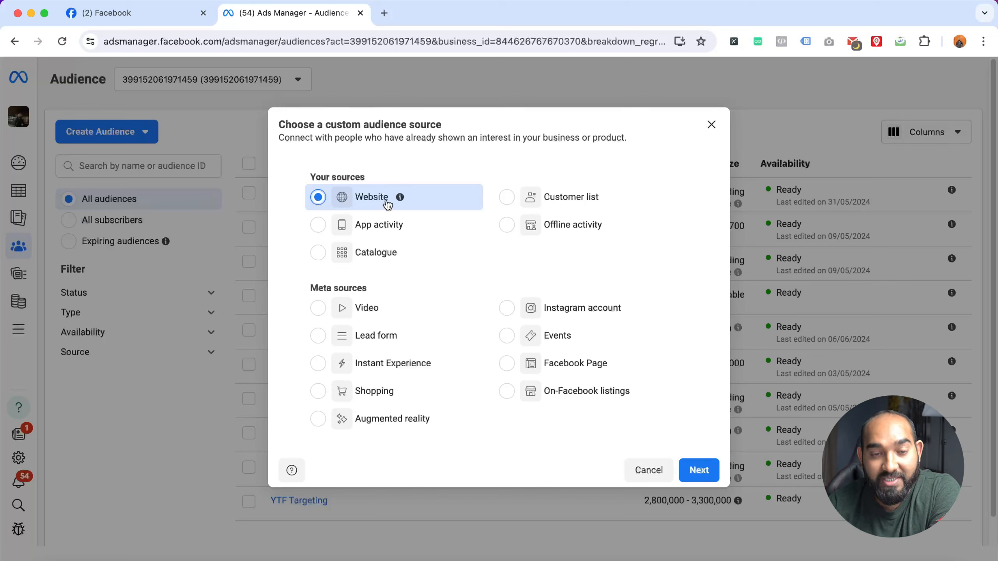
{"action": "left_click", "coordinate": [556, 200]}
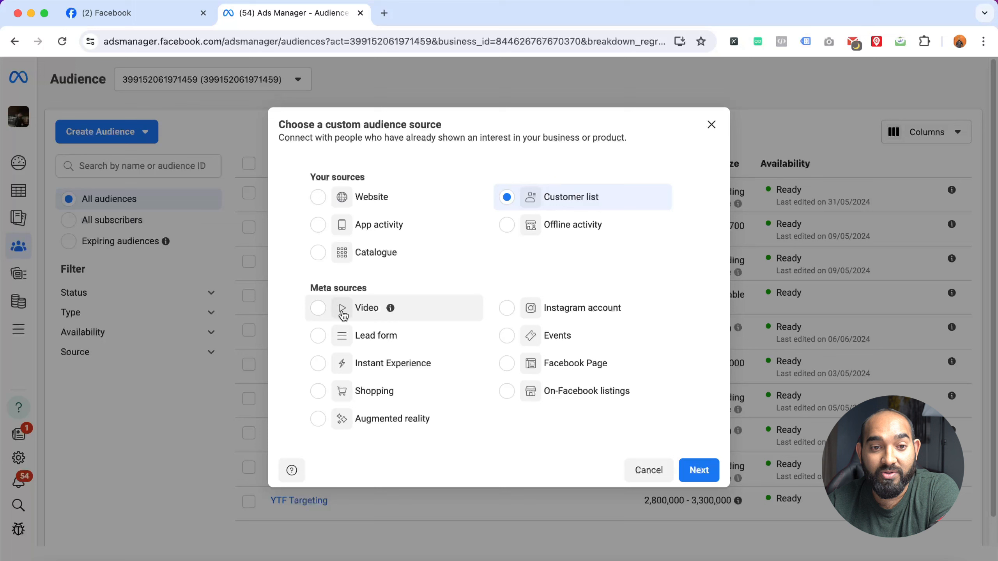
{"action": "mouse_move", "coordinate": [386, 313]}
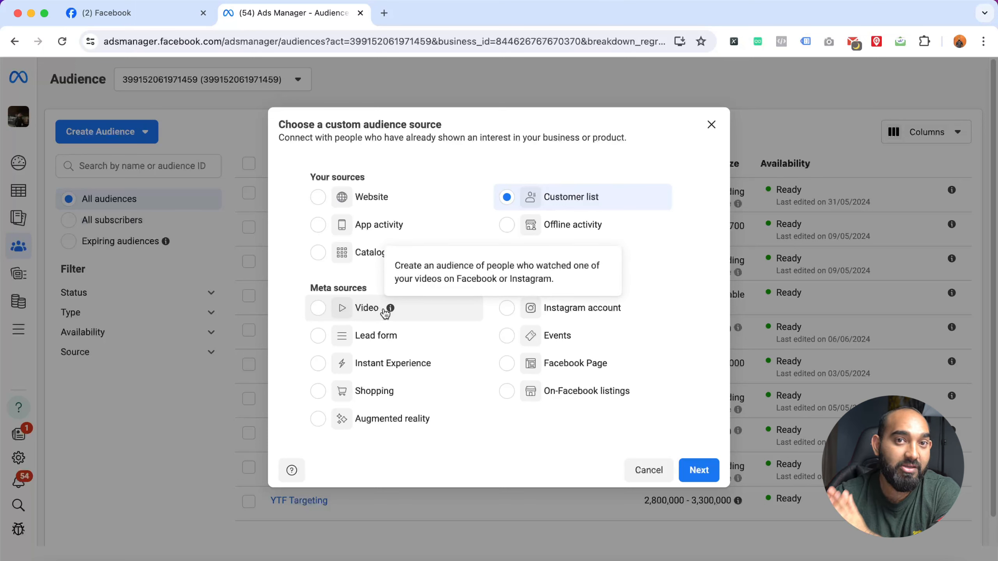
{"action": "left_click", "coordinate": [371, 314]}
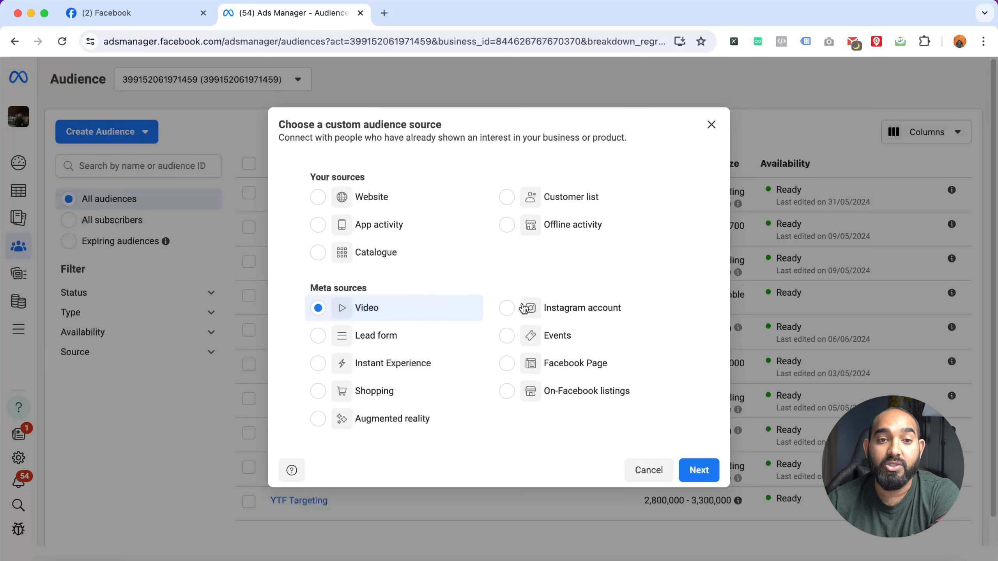
{"action": "left_click", "coordinate": [375, 199]}
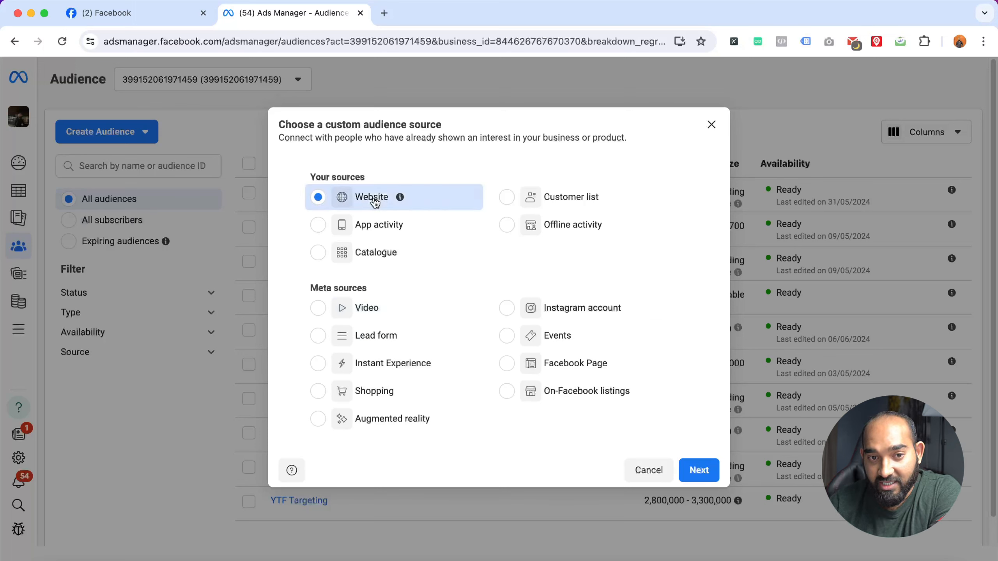
{"action": "left_click", "coordinate": [699, 470]}
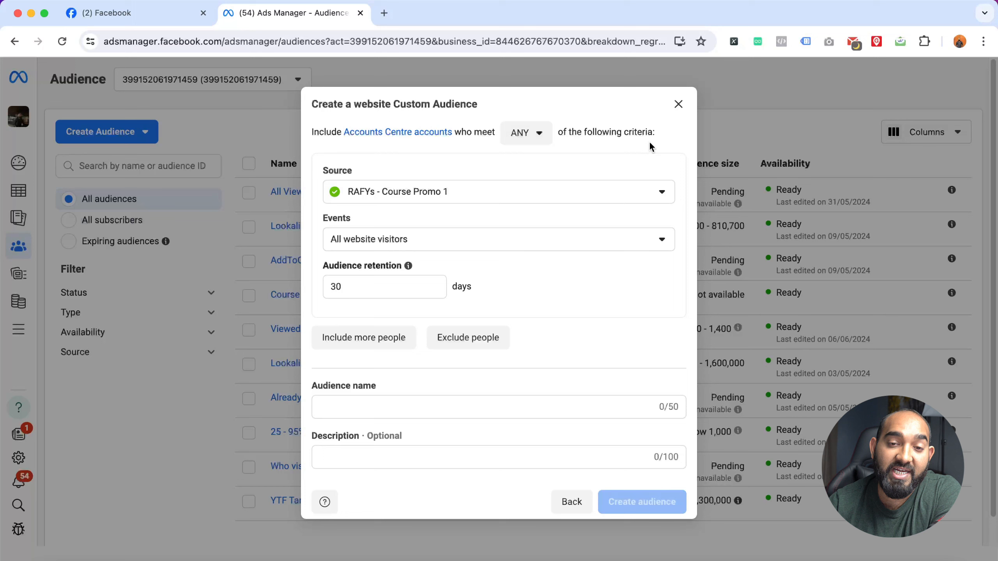
- Try the ALL matching rule for the website audience's inclusion criteria, and set it back to ANY
{"action": "left_click", "coordinate": [534, 139]}
{"action": "left_click", "coordinate": [525, 172]}
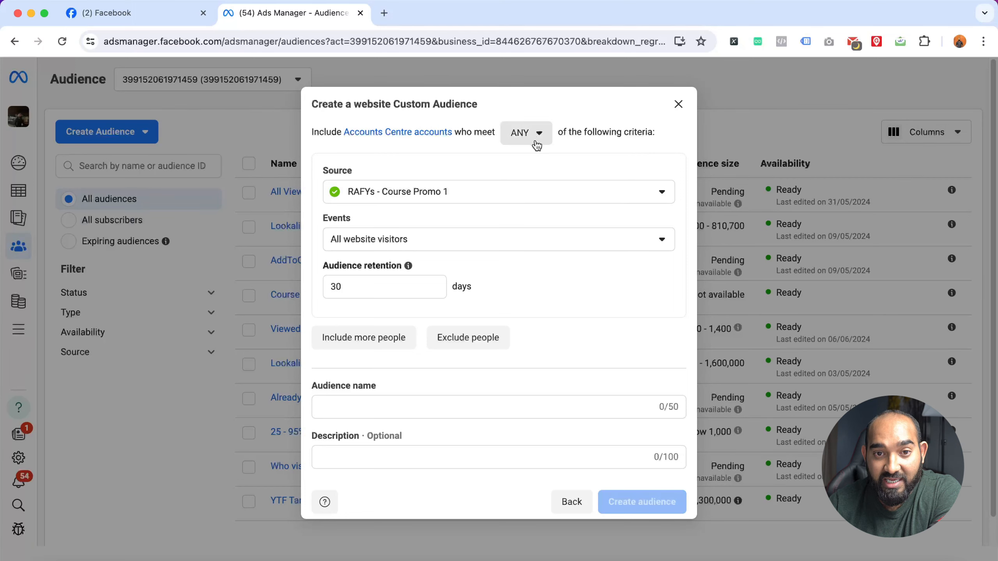
{"action": "left_click", "coordinate": [534, 139]}
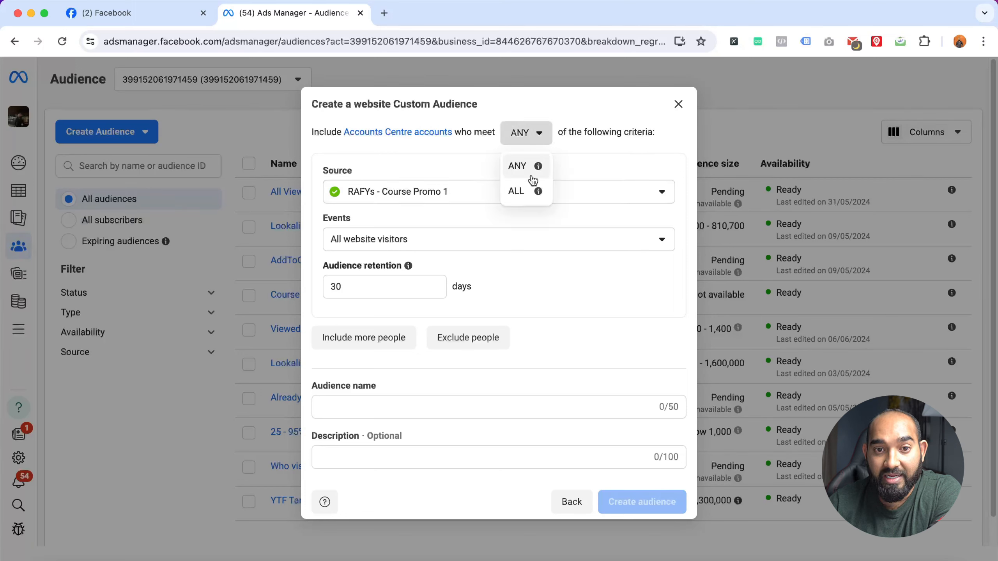
{"action": "left_click", "coordinate": [512, 193]}
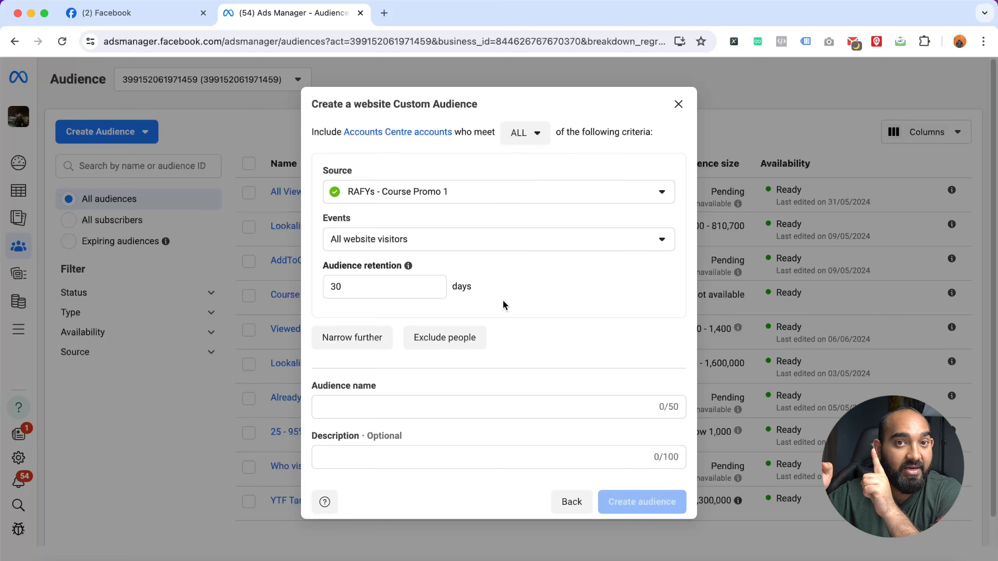
{"action": "left_click", "coordinate": [517, 136]}
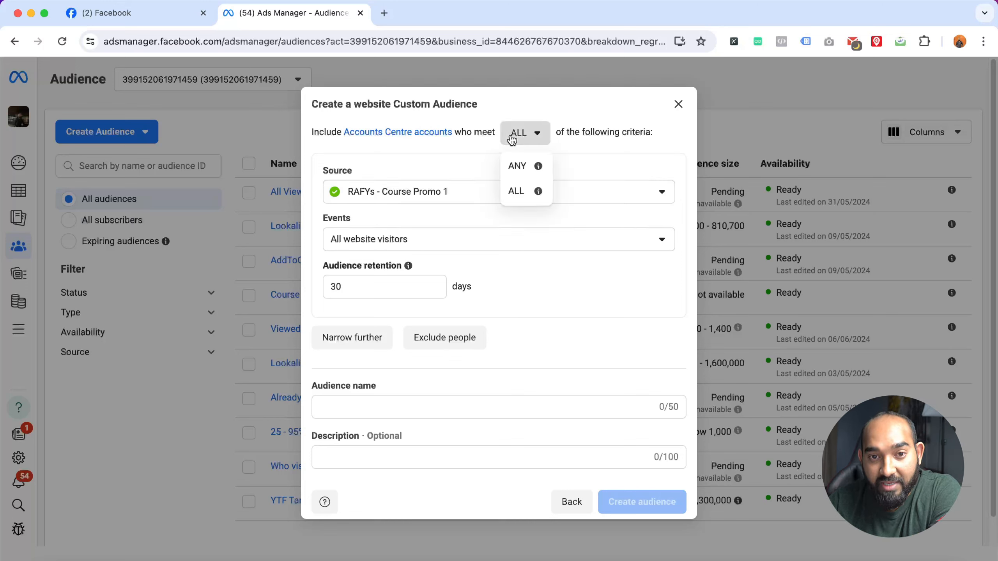
{"action": "left_click", "coordinate": [525, 172]}
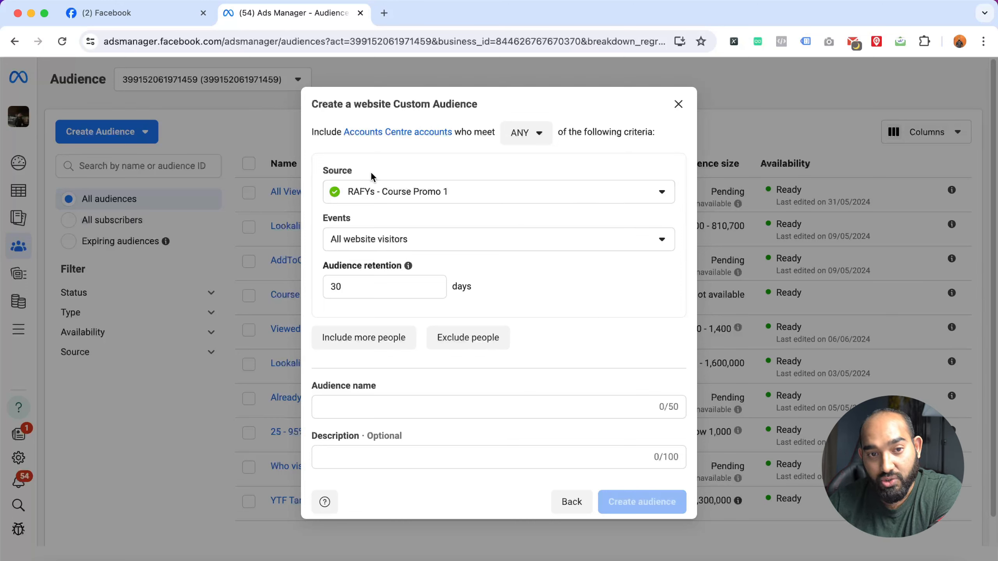
- Keep RAFYs - Course Promo 1 as the audience source and choose ViewContent as the event
{"action": "left_click", "coordinate": [451, 200]}
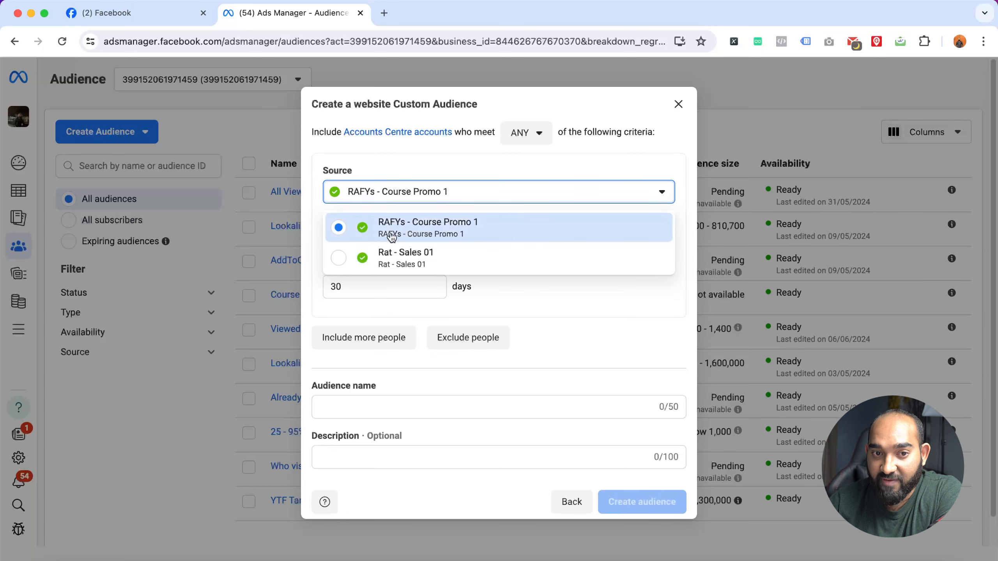
{"action": "left_click", "coordinate": [413, 232]}
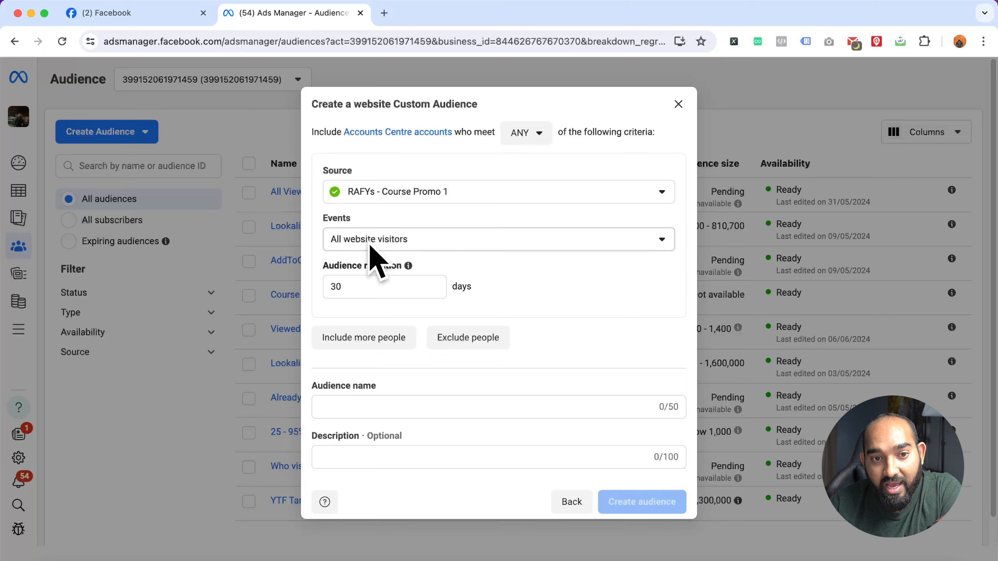
{"action": "left_click", "coordinate": [421, 248]}
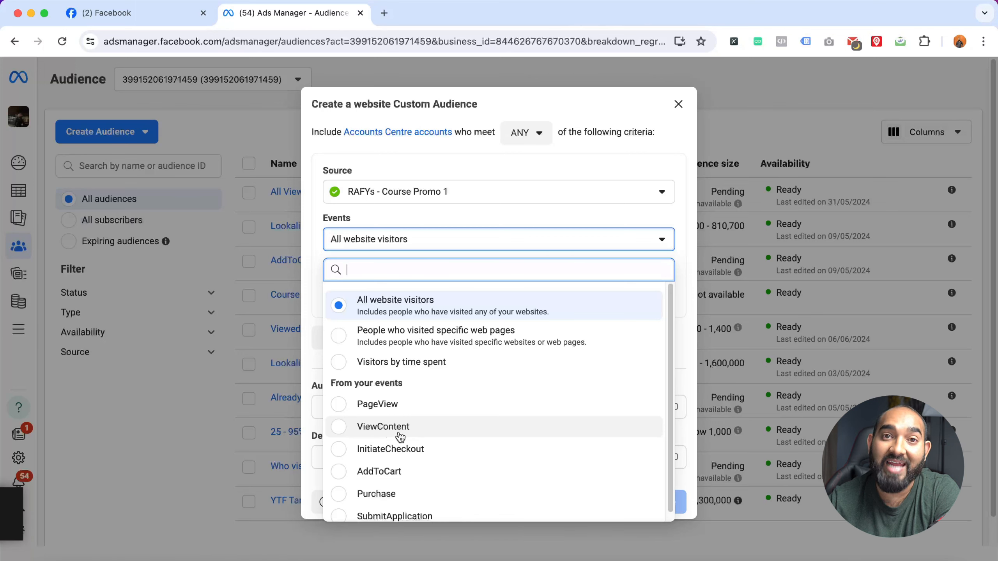
{"action": "left_click", "coordinate": [369, 431]}
- Open the rafys.net home page in a separate browser tab to view it, and return to the custom audience form
{"action": "left_click", "coordinate": [385, 14]}
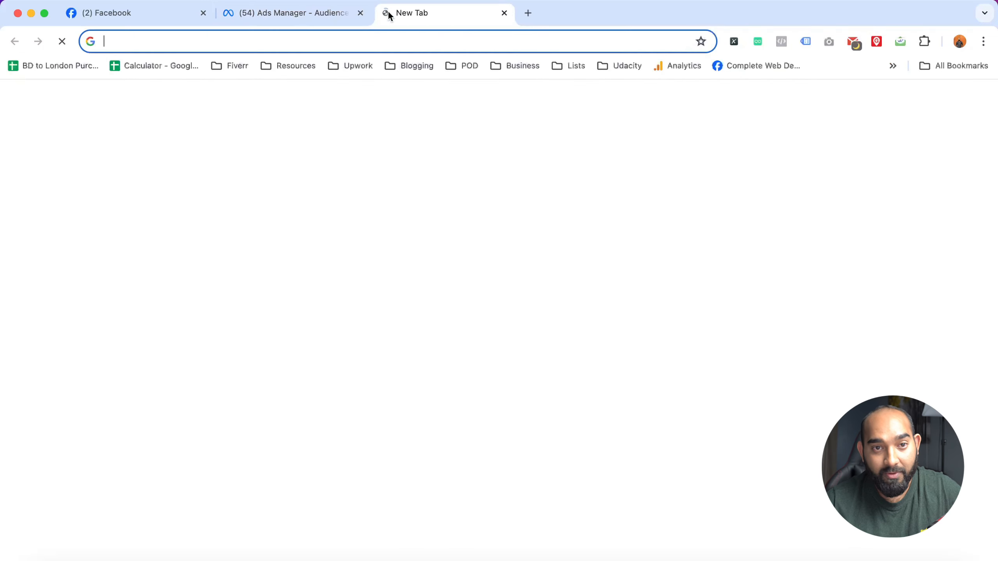
{"action": "type", "text": "rafy"}
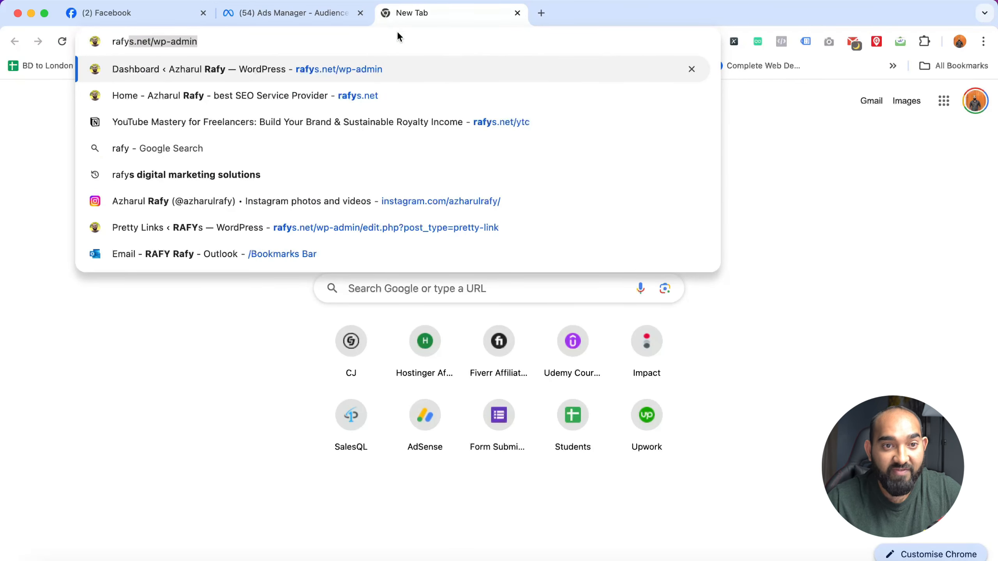
{"action": "left_click", "coordinate": [360, 93]}
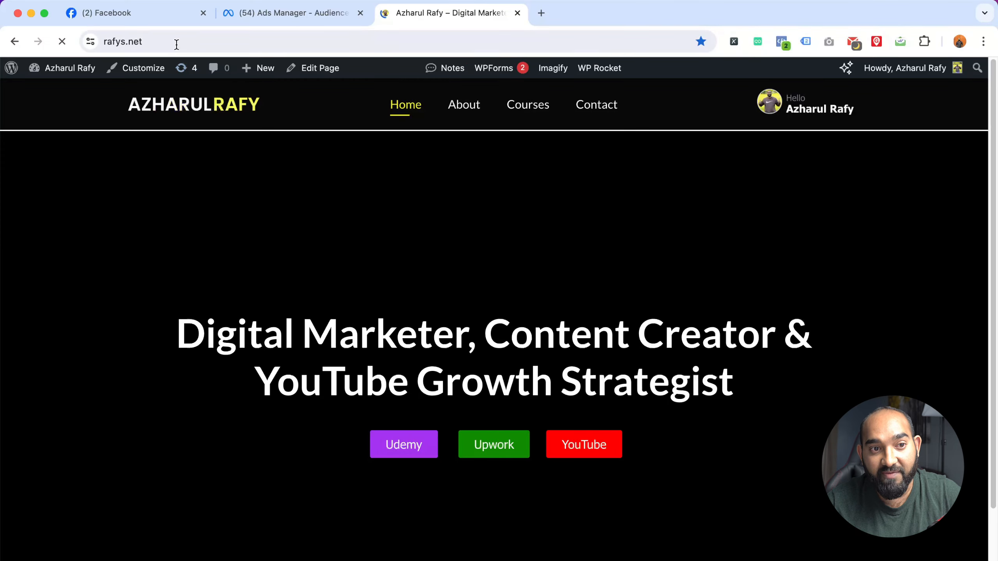
{"action": "left_click", "coordinate": [291, 16]}
- Keep ViewContent as the event, view the YouTube Mastery for Freelancers course page on rafys.net, and return to the custom audience form
{"action": "left_click", "coordinate": [412, 232]}
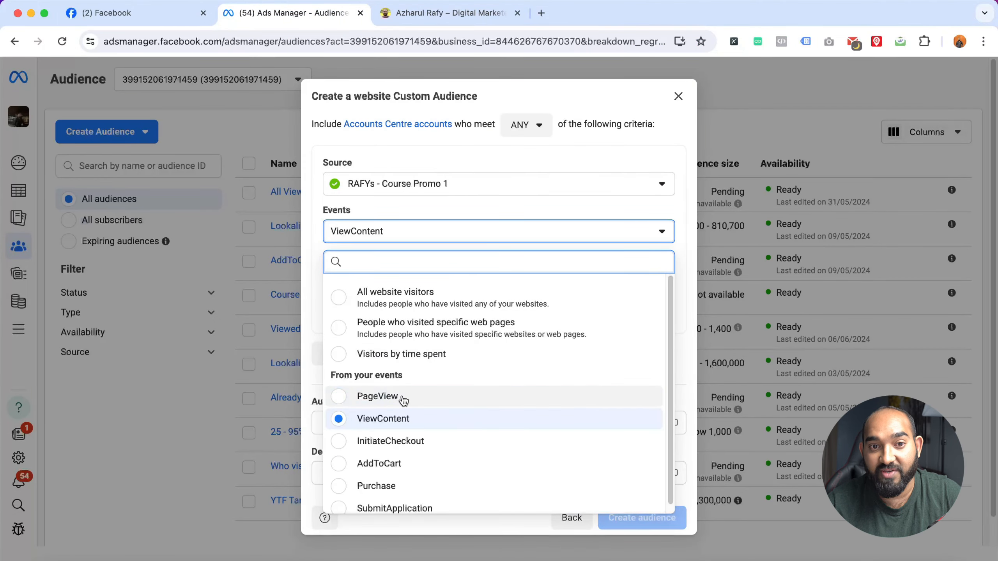
{"action": "left_click", "coordinate": [390, 426]}
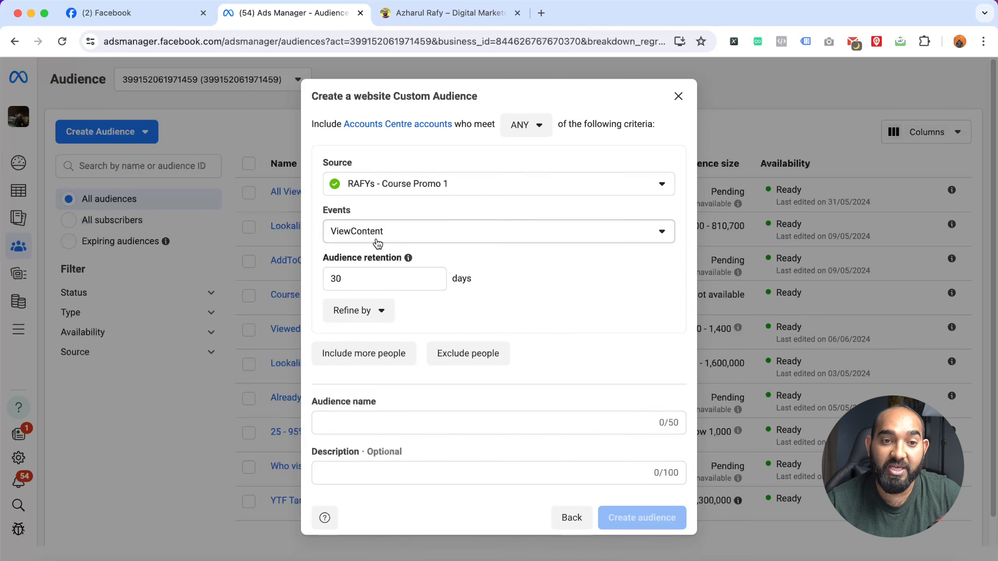
{"action": "left_click", "coordinate": [450, 12]}
{"action": "left_click", "coordinate": [524, 106]}
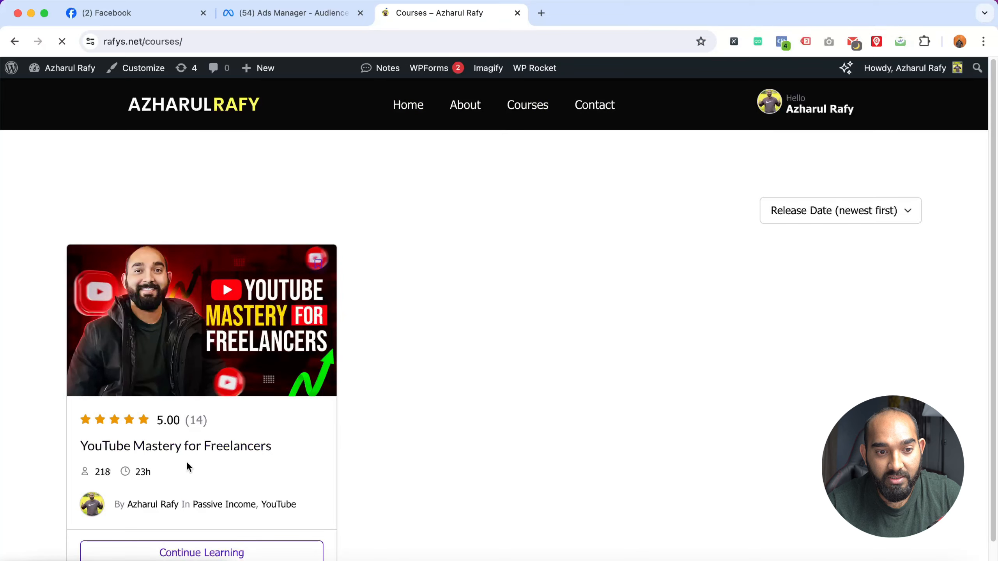
{"action": "left_click", "coordinate": [185, 447]}
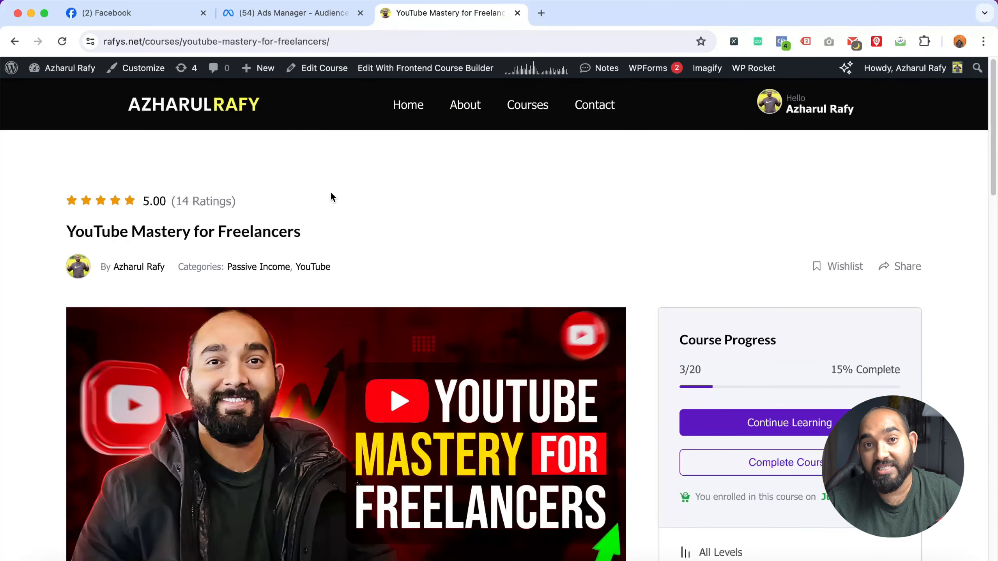
{"action": "left_click", "coordinate": [287, 19]}
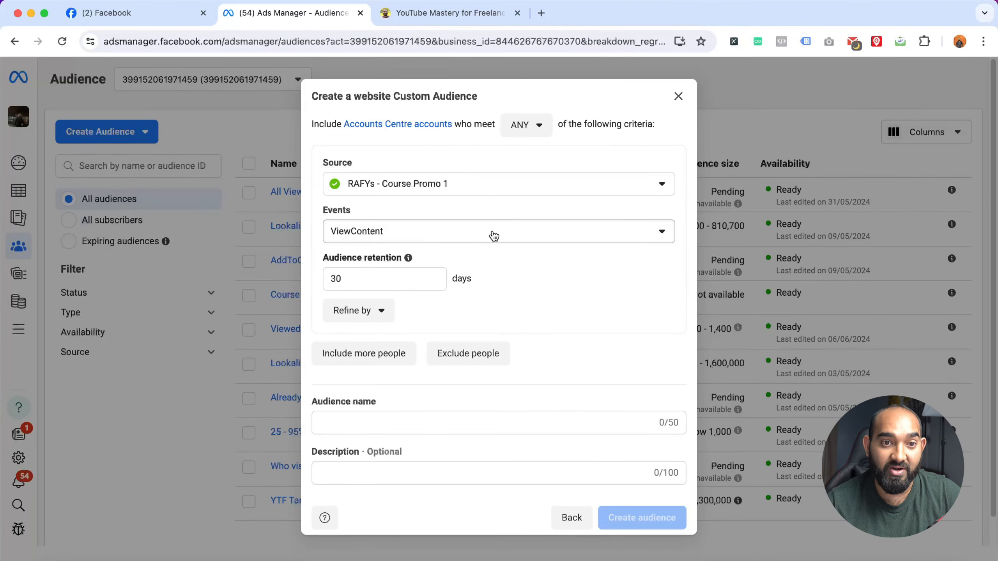
- Look through the course content modules on the YouTube Mastery for Freelancers page, and return to the custom audience form
{"action": "left_click", "coordinate": [448, 13]}
{"action": "scroll", "coordinate": [365, 390], "scroll_direction": "down", "scroll_amount": 10}
{"action": "scroll", "coordinate": [365, 431], "scroll_direction": "down", "scroll_amount": 10}
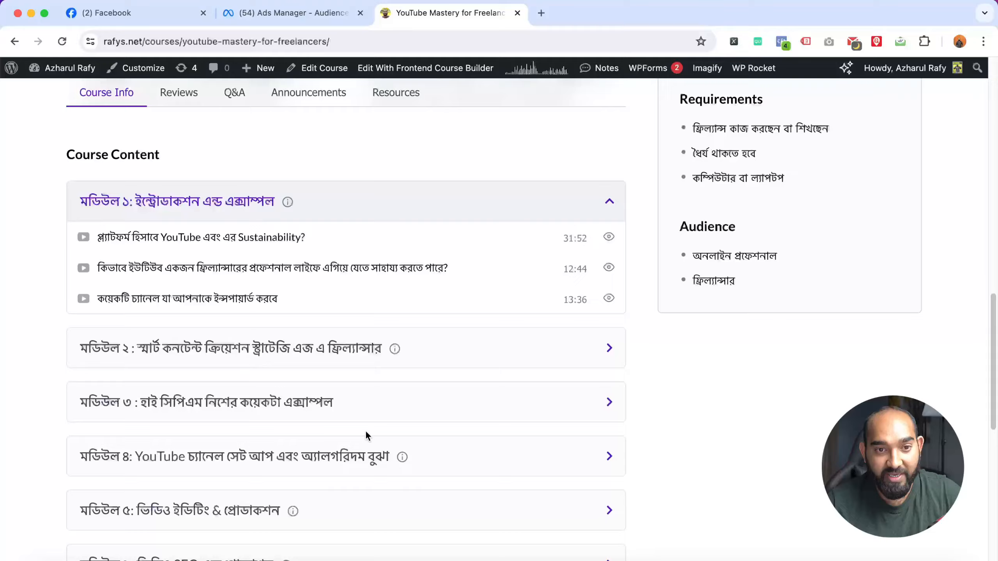
{"action": "scroll", "coordinate": [365, 431], "scroll_direction": "up", "scroll_amount": 15}
{"action": "left_click", "coordinate": [291, 13]}
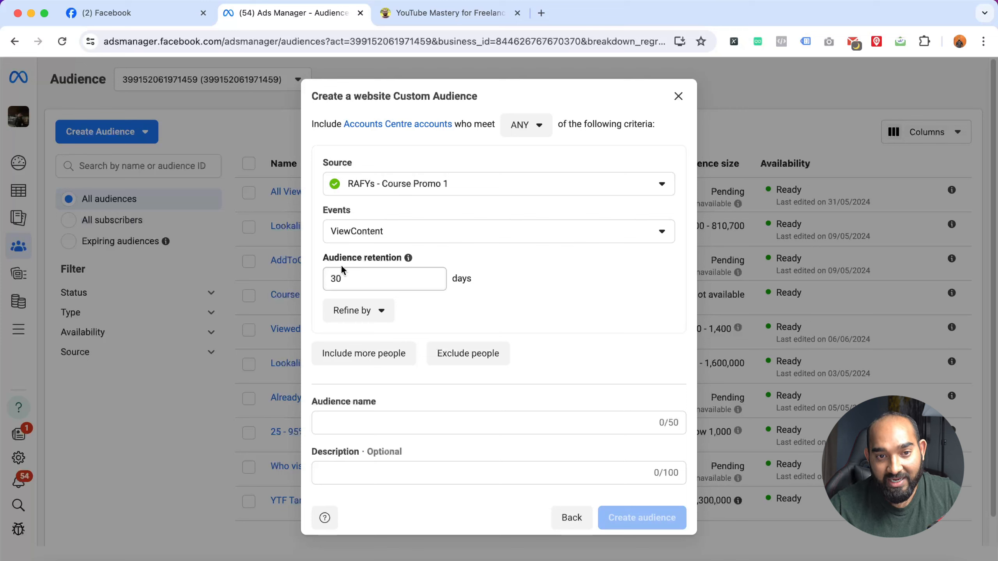
- Try an audience retention of 15 days for the ViewContent criterion
{"action": "left_click_drag", "start_coordinate": [368, 278], "coordinate": [328, 282]}
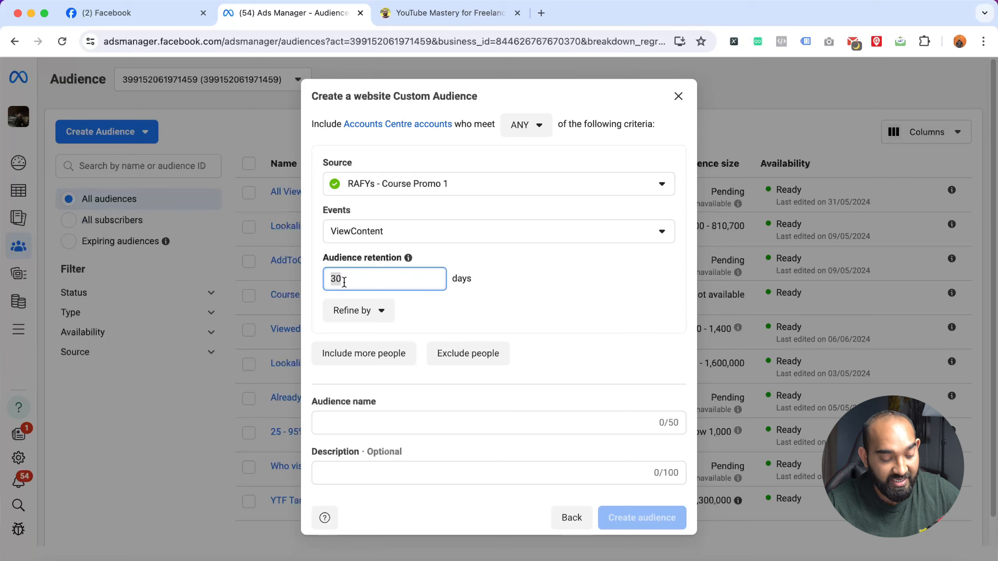
{"action": "type", "text": "15"}
{"action": "left_click", "coordinate": [497, 299]}
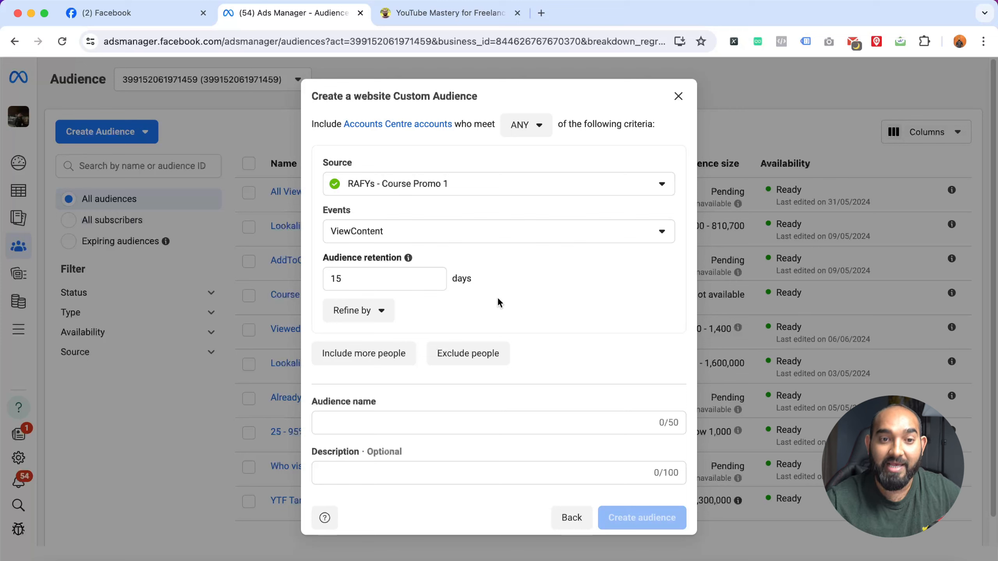
- Set the audience retention of the ViewContent criterion to 60 days
{"action": "left_click_drag", "start_coordinate": [363, 281], "coordinate": [317, 284]}
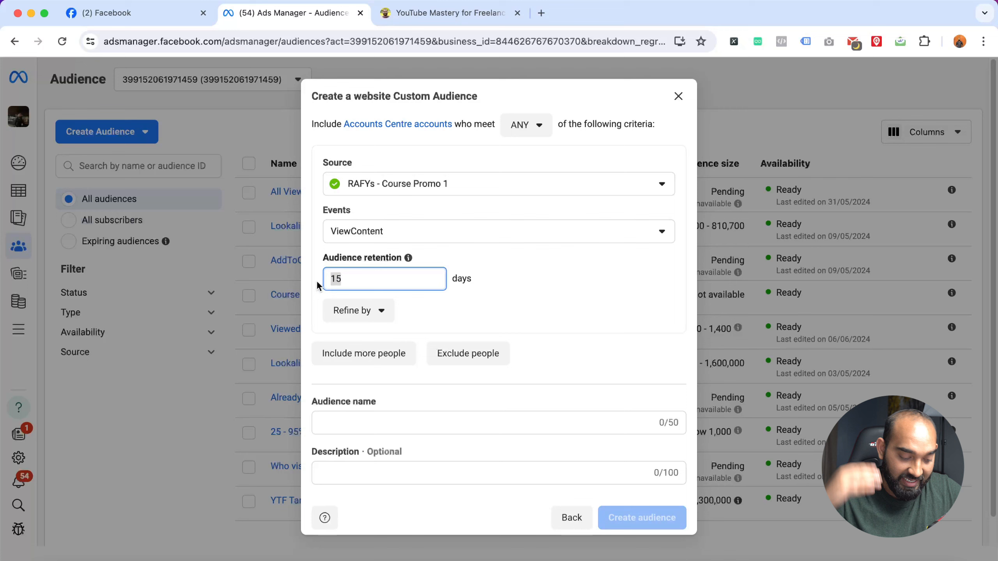
{"action": "type", "text": "60"}
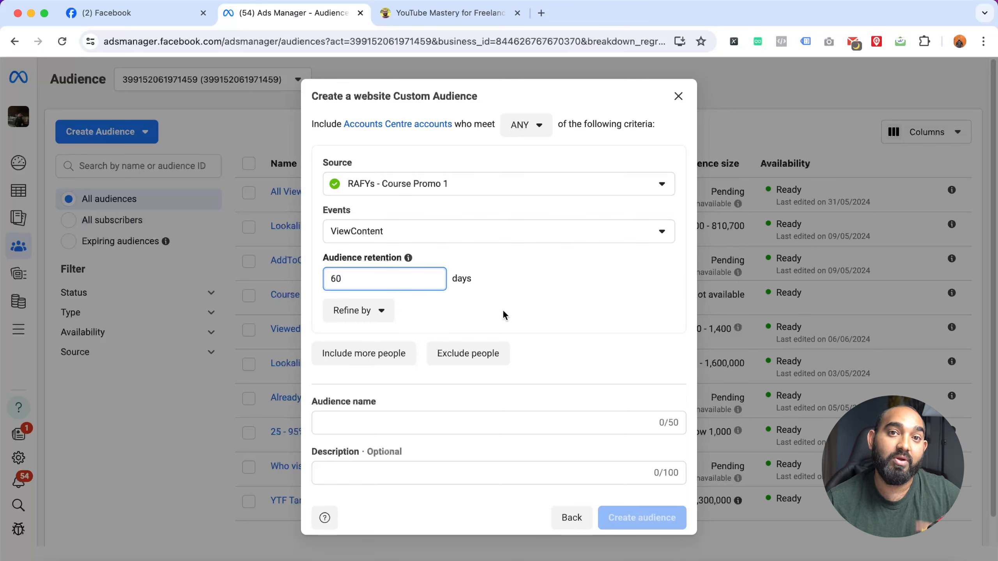
{"action": "left_click_drag", "start_coordinate": [357, 279], "coordinate": [317, 282]}
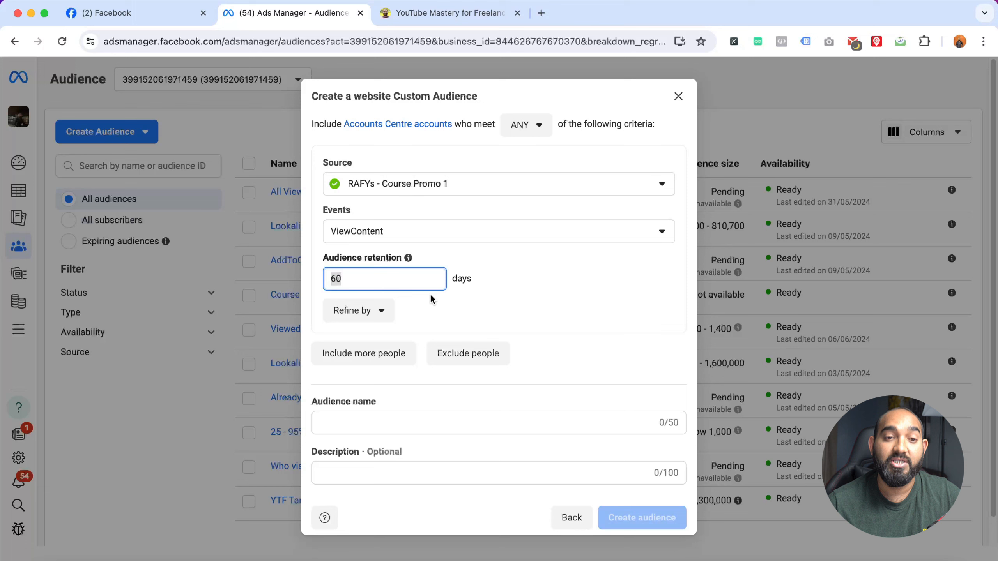
{"action": "left_click", "coordinate": [362, 279]}
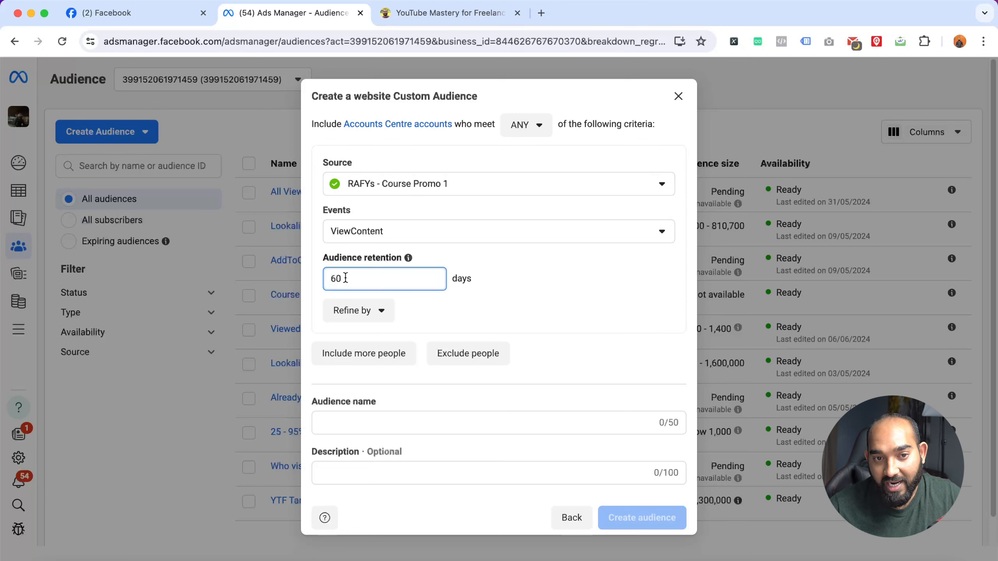
- Read the audience retention explanation, including the maximum time allowed, and close it
{"action": "left_click", "coordinate": [408, 258]}
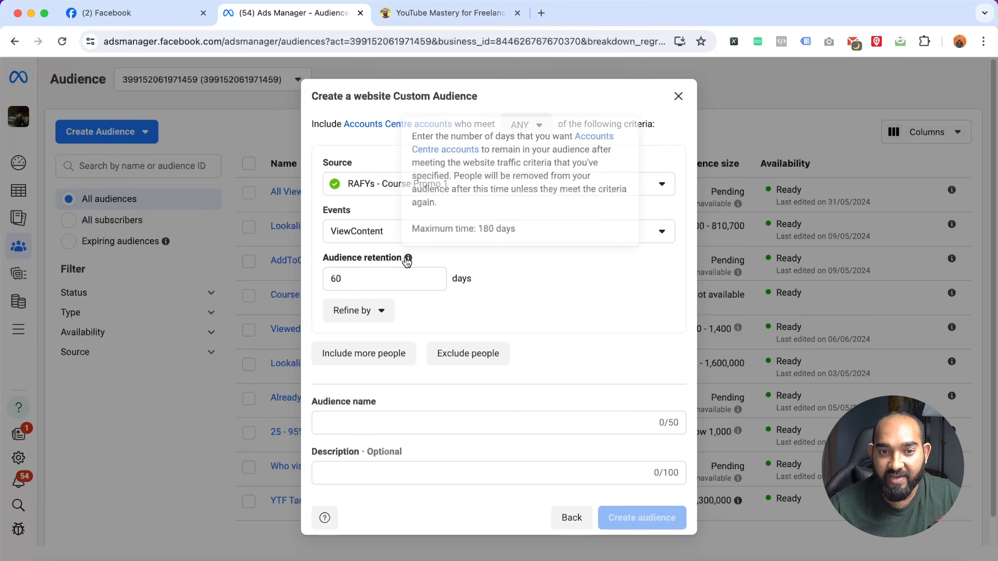
{"action": "left_click_drag", "start_coordinate": [478, 229], "coordinate": [509, 228]}
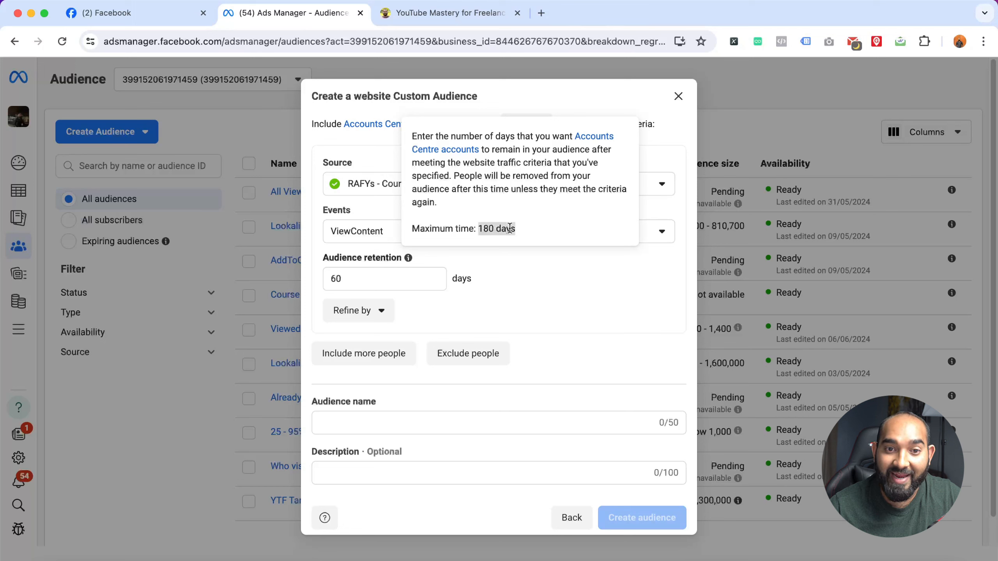
{"action": "left_click", "coordinate": [499, 267]}
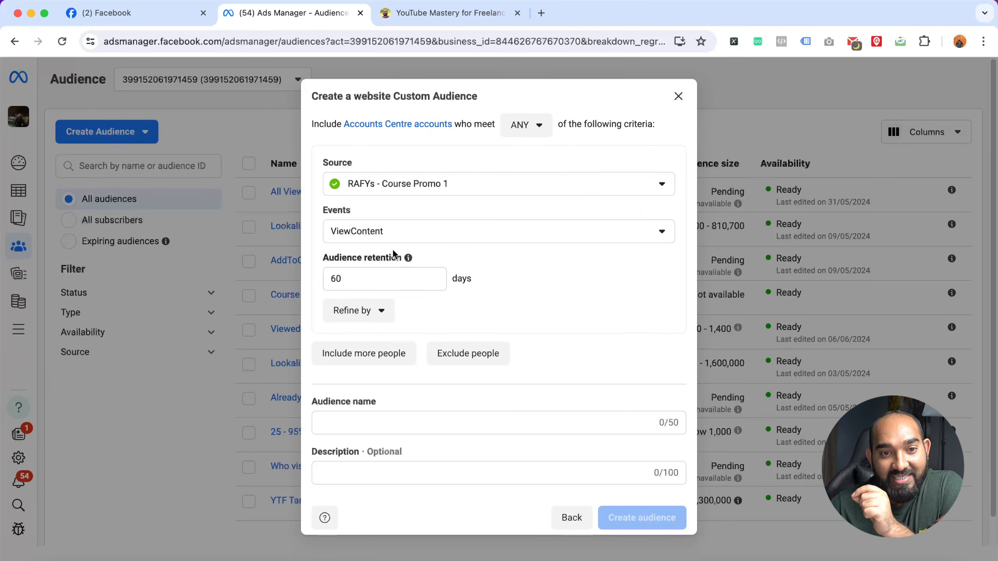
{"action": "left_click", "coordinate": [362, 321]}
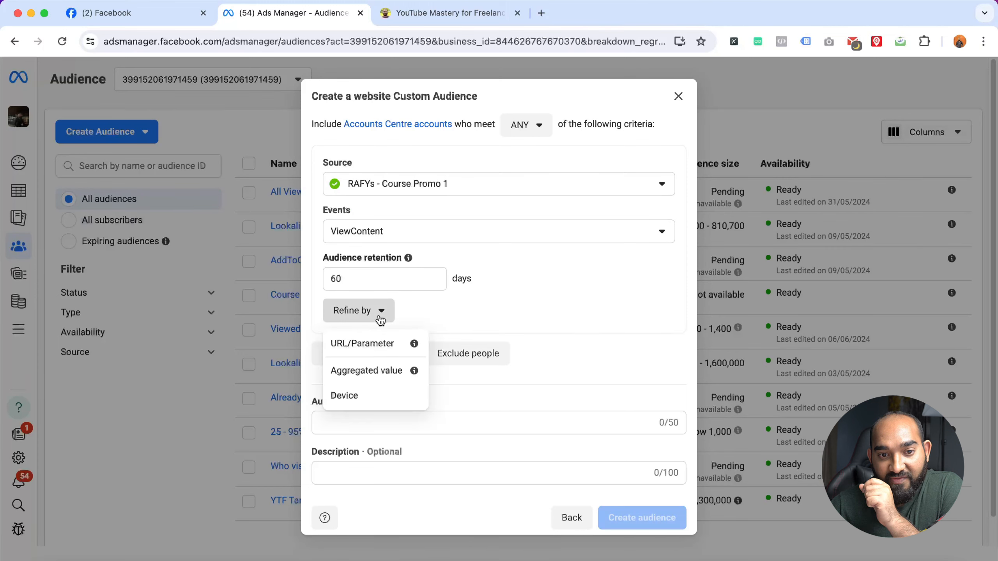
{"action": "left_click", "coordinate": [373, 350]}
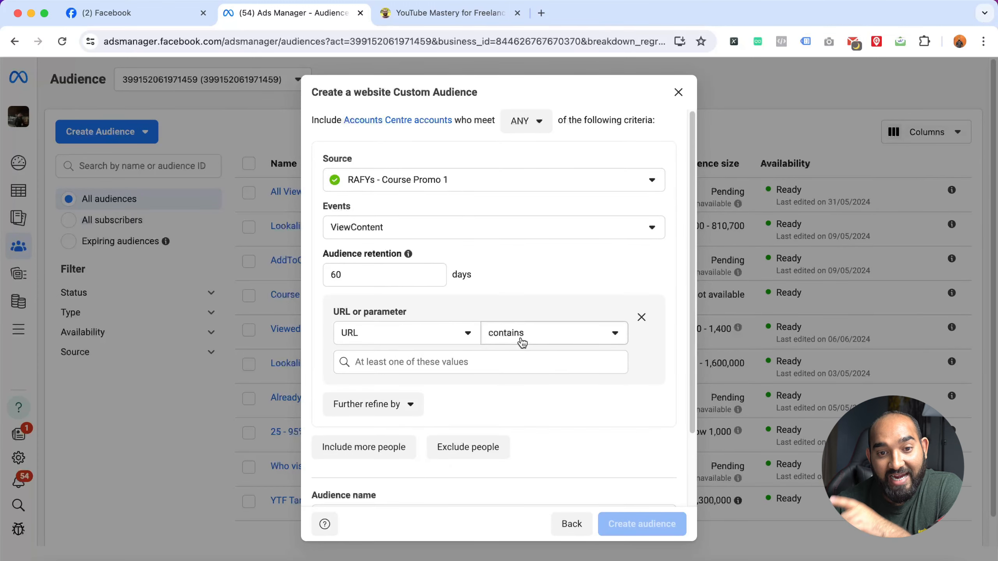
{"action": "left_click", "coordinate": [544, 342]}
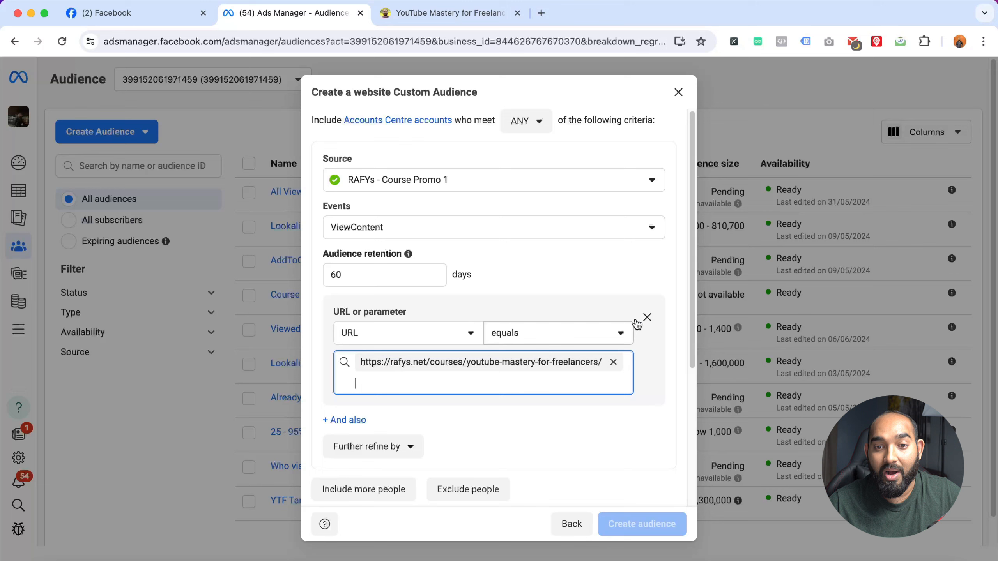
{"action": "left_click", "coordinate": [648, 319]}
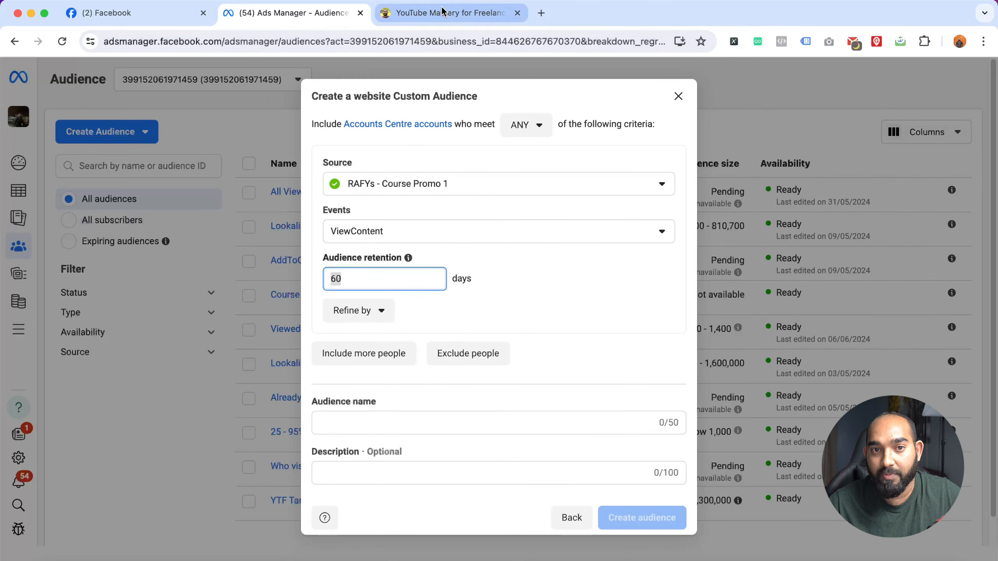
- Review the upper part of the YouTube Mastery for Freelancers course page, and switch back to the custom audience form in Ads Manager
{"action": "left_click", "coordinate": [505, 11]}
{"action": "scroll", "coordinate": [396, 335], "scroll_direction": "up", "scroll_amount": 5}
{"action": "scroll", "coordinate": [353, 267], "scroll_direction": "down", "scroll_amount": 3}
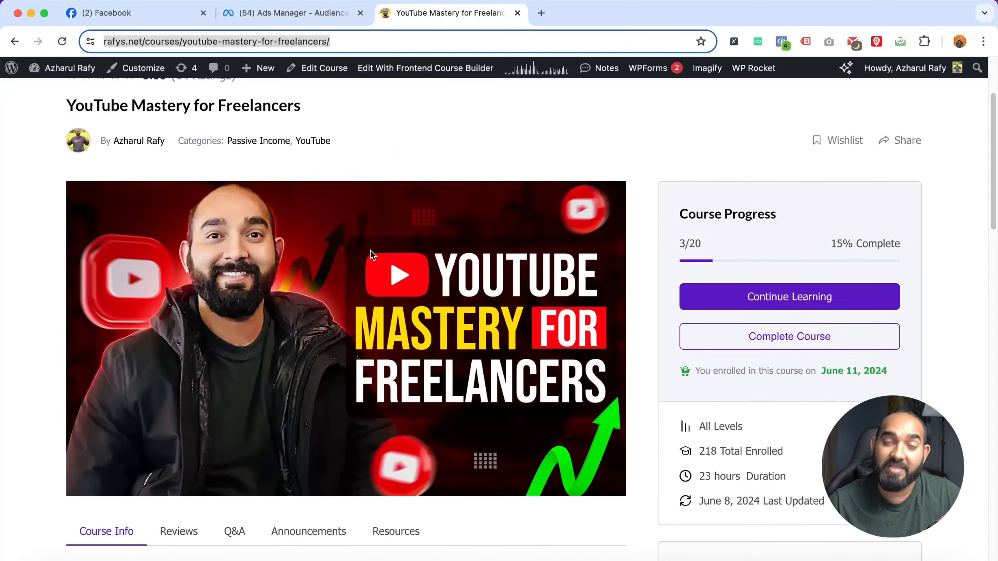
{"action": "scroll", "coordinate": [371, 250], "scroll_direction": "up", "scroll_amount": 3}
{"action": "scroll", "coordinate": [471, 228], "scroll_direction": "down", "scroll_amount": 6}
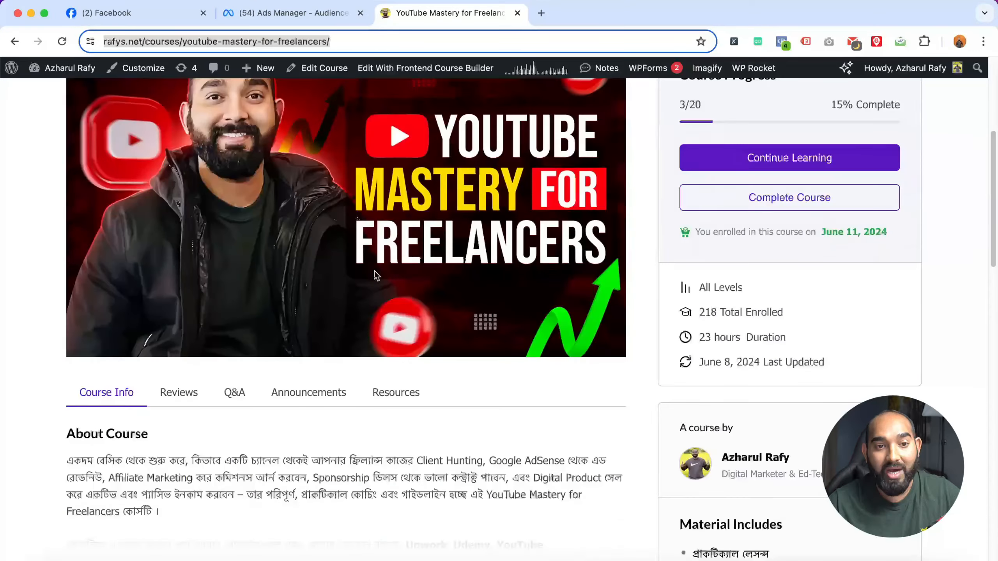
{"action": "scroll", "coordinate": [354, 243], "scroll_direction": "up", "scroll_amount": 1}
{"action": "scroll", "coordinate": [361, 255], "scroll_direction": "down", "scroll_amount": 3}
{"action": "left_click", "coordinate": [236, 13]}
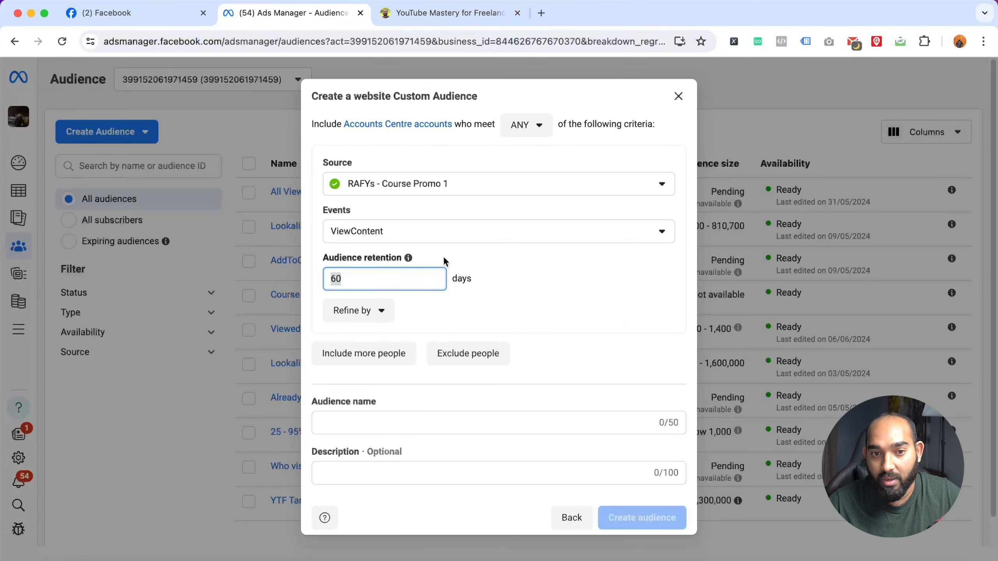
{"action": "left_click", "coordinate": [619, 308]}
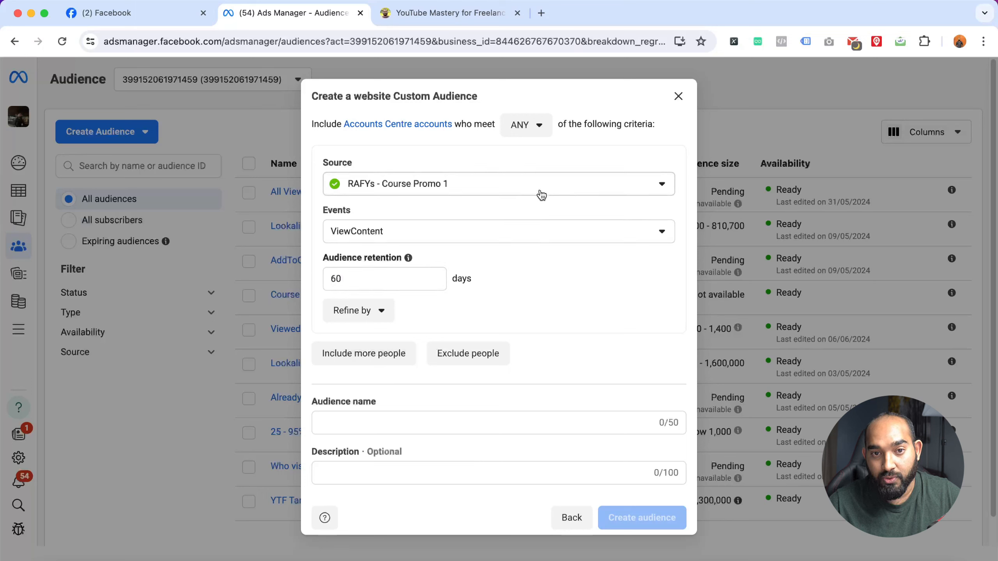
- Include more people through a second "Or" criterion with RAFYs - Course Promo 1 as its source
{"action": "left_click", "coordinate": [355, 364]}
{"action": "scroll", "coordinate": [452, 358], "scroll_direction": "down", "scroll_amount": 1}
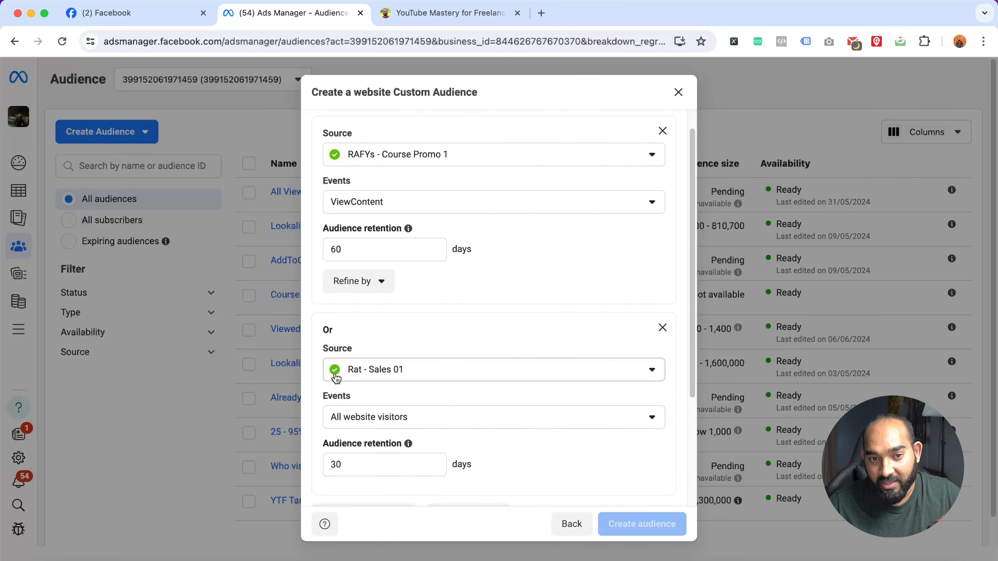
{"action": "left_click", "coordinate": [382, 371]}
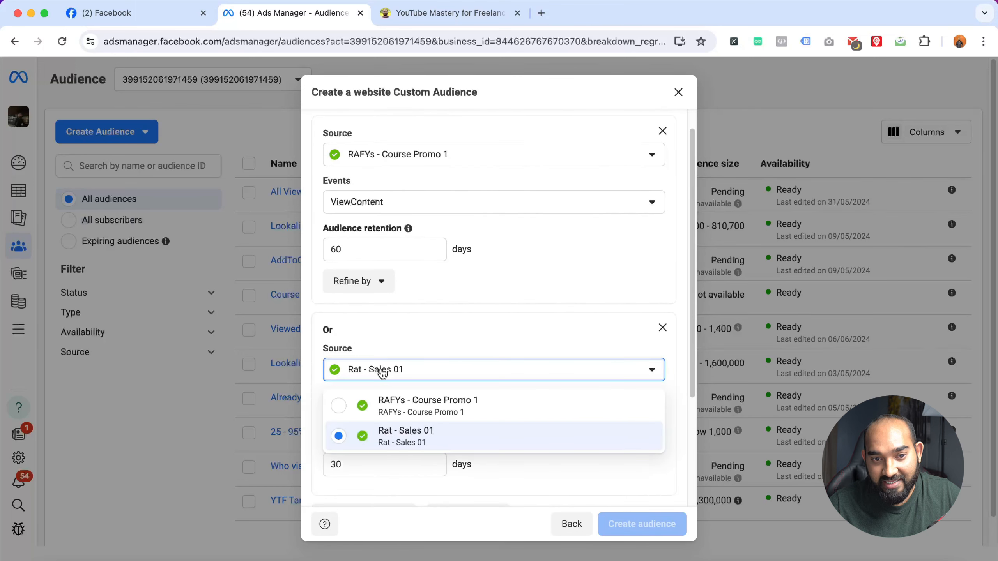
{"action": "left_click", "coordinate": [437, 406]}
{"action": "scroll", "coordinate": [422, 371], "scroll_direction": "down", "scroll_amount": 1}
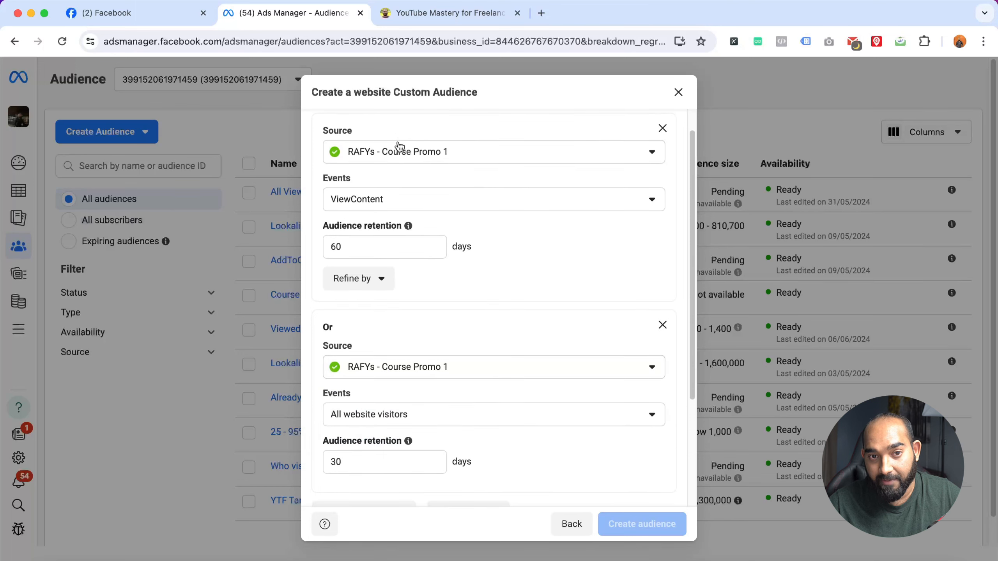
- Set the second criterion's event to AddToCart and its audience retention to 60 days
{"action": "scroll", "coordinate": [537, 294], "scroll_direction": "down", "scroll_amount": 5}
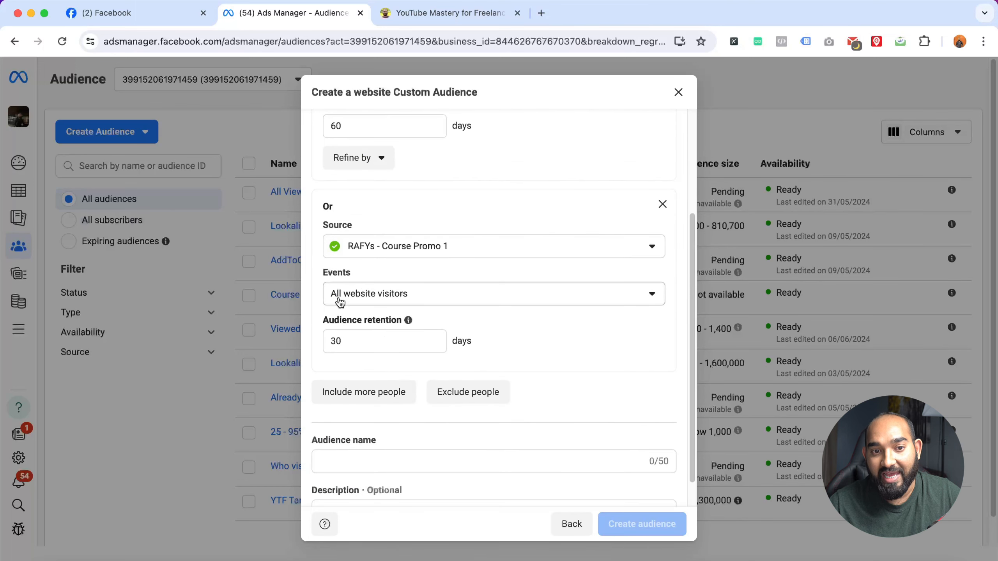
{"action": "left_click", "coordinate": [428, 302]}
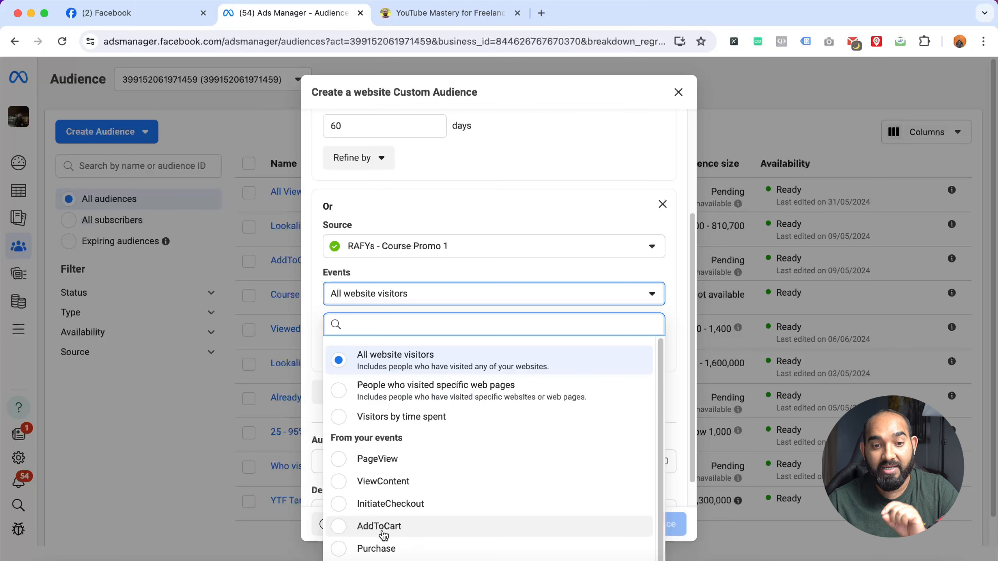
{"action": "left_click", "coordinate": [395, 530]}
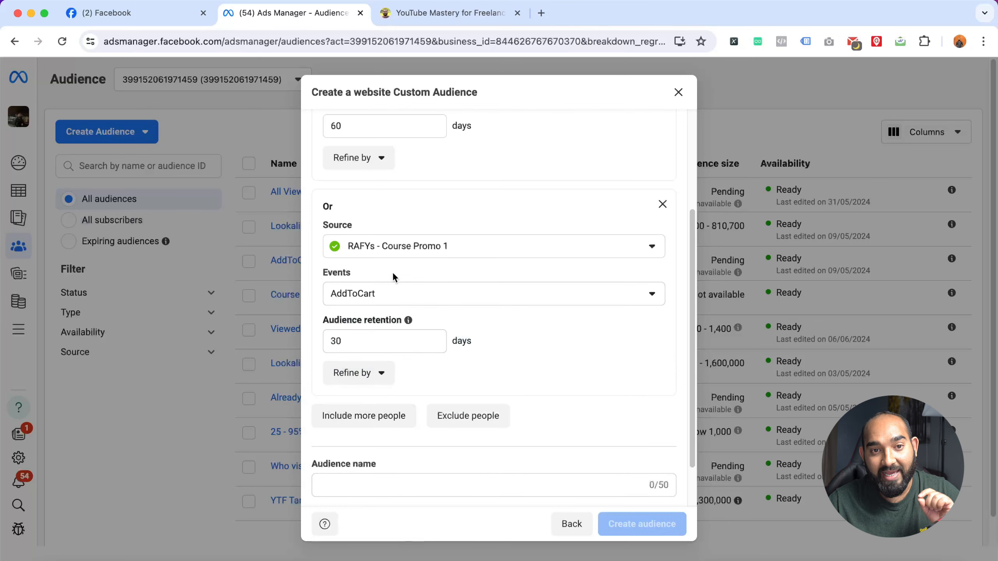
{"action": "scroll", "coordinate": [392, 272], "scroll_direction": "up", "scroll_amount": 3}
{"action": "left_click_drag", "start_coordinate": [343, 424], "coordinate": [318, 422]}
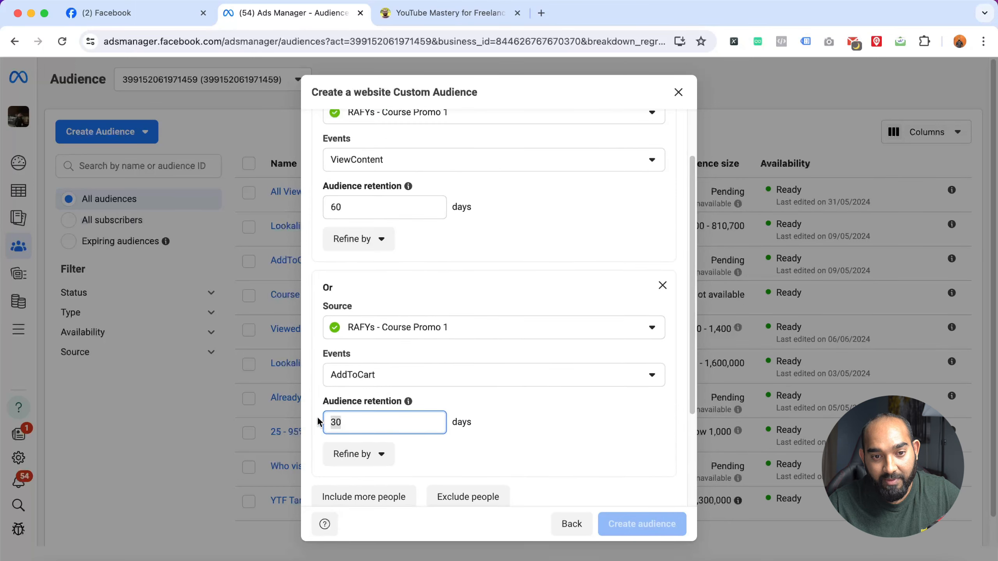
{"action": "type", "text": "60"}
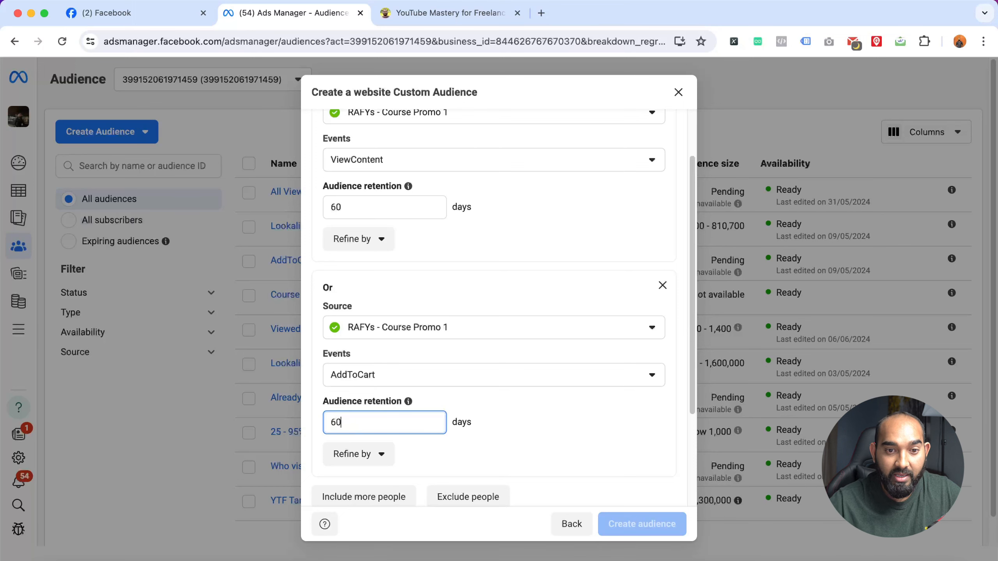
- Try refining the AddToCart criterion by device, look through the device options, and remove the refinement
{"action": "scroll", "coordinate": [550, 432], "scroll_direction": "down", "scroll_amount": 3}
{"action": "left_click", "coordinate": [364, 352]}
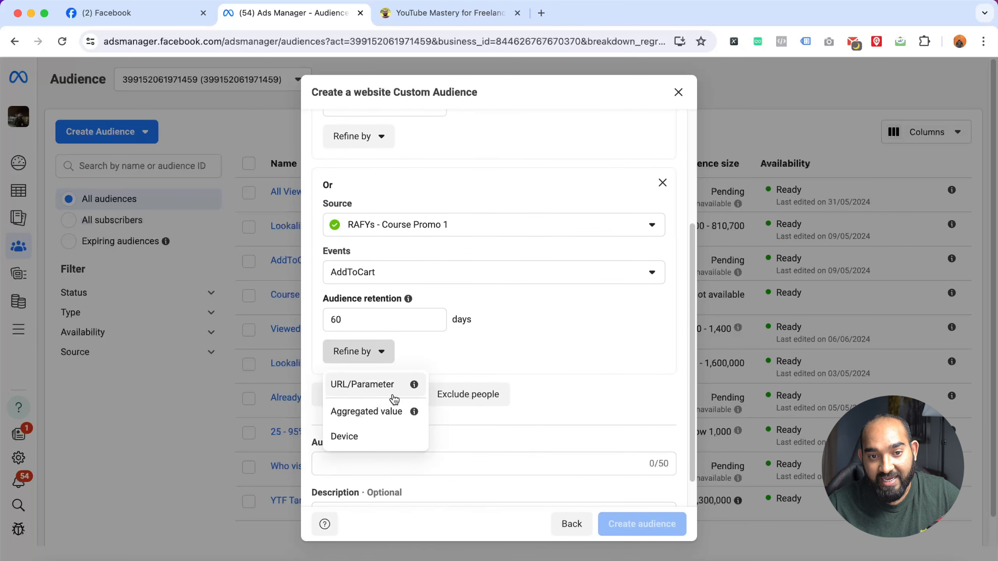
{"action": "left_click", "coordinate": [355, 436]}
{"action": "left_click", "coordinate": [401, 383]}
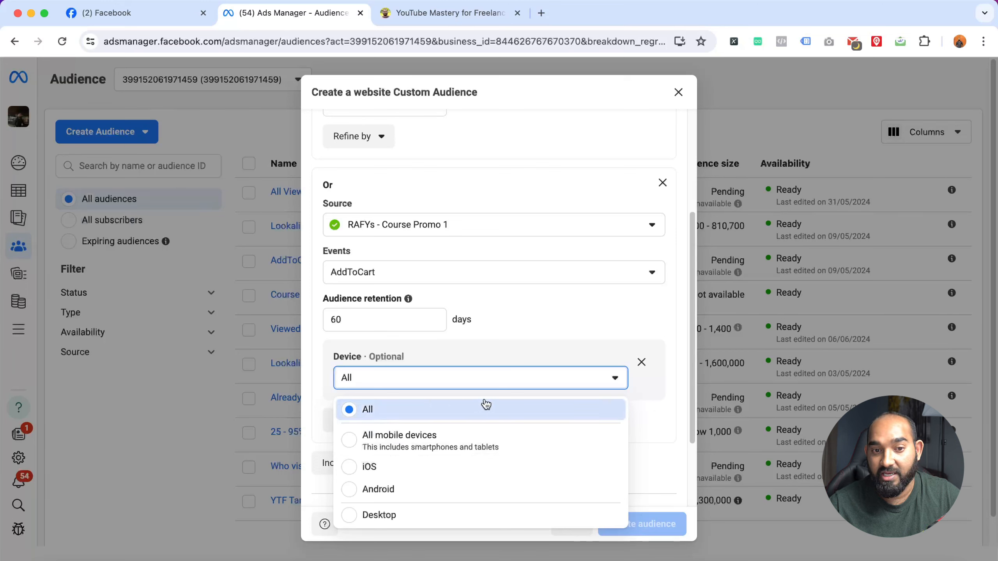
{"action": "left_click", "coordinate": [396, 385]}
{"action": "left_click", "coordinate": [415, 384]}
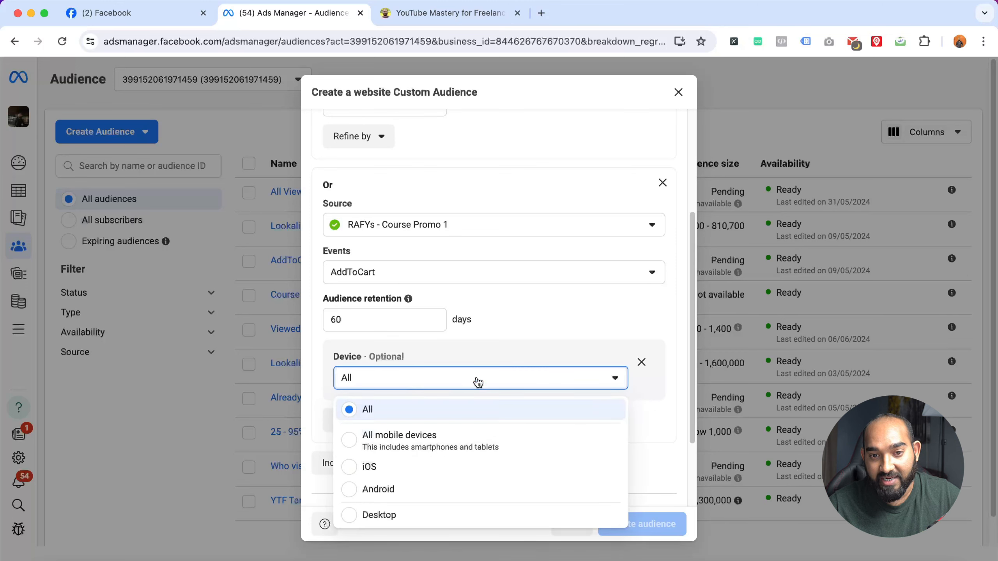
{"action": "left_click", "coordinate": [624, 376]}
{"action": "left_click", "coordinate": [642, 362]}
- Try refining the AddToCart criterion by URL/Parameter, and remove the refinement
{"action": "left_click", "coordinate": [367, 358]}
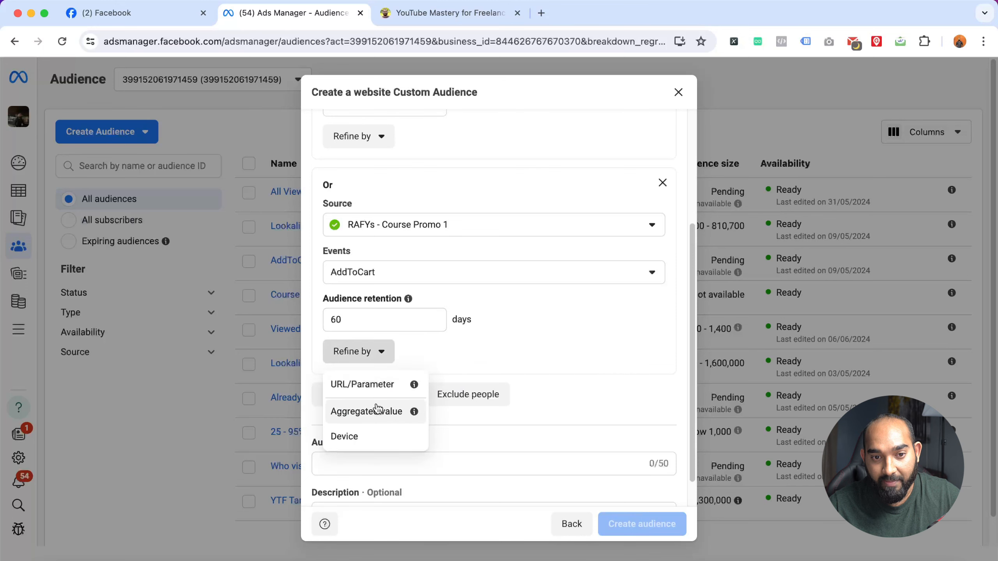
{"action": "left_click", "coordinate": [367, 390]}
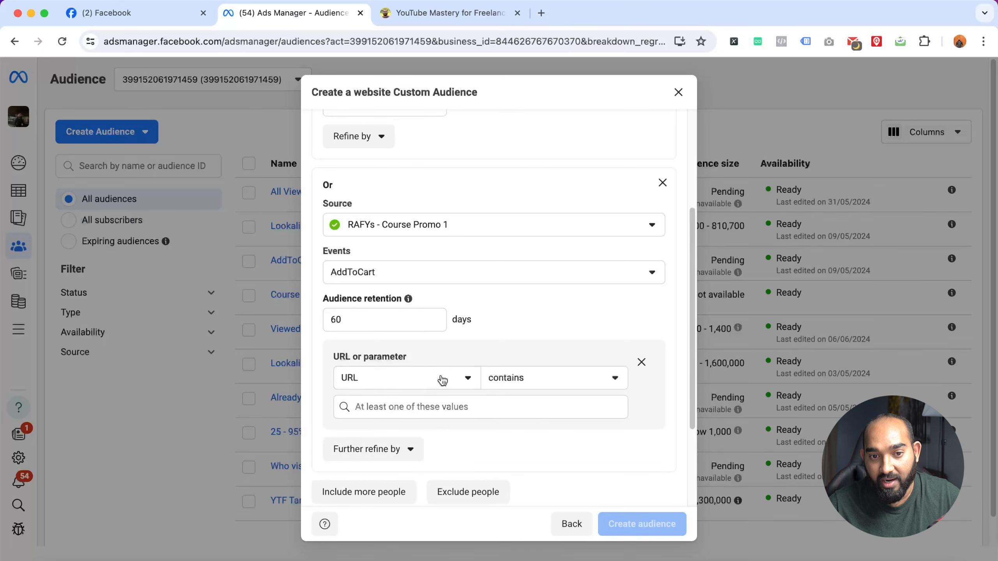
{"action": "left_click", "coordinate": [642, 362]}
{"action": "scroll", "coordinate": [473, 285], "scroll_direction": "up", "scroll_amount": 1}
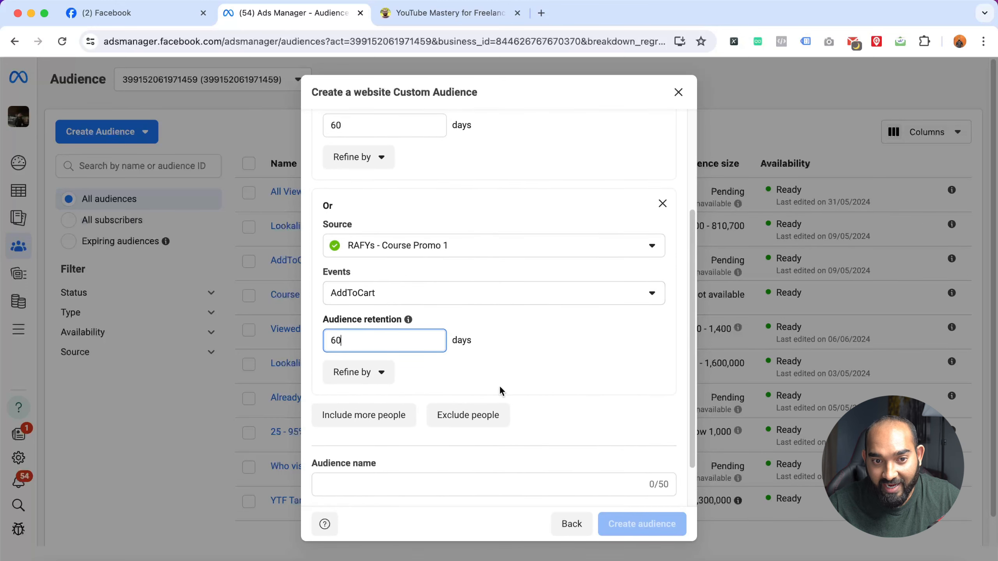
- Add an exclusion criterion to the custom audience, with RAFYs - Course Promo 1 as its source
{"action": "scroll", "coordinate": [515, 385], "scroll_direction": "down", "scroll_amount": 2}
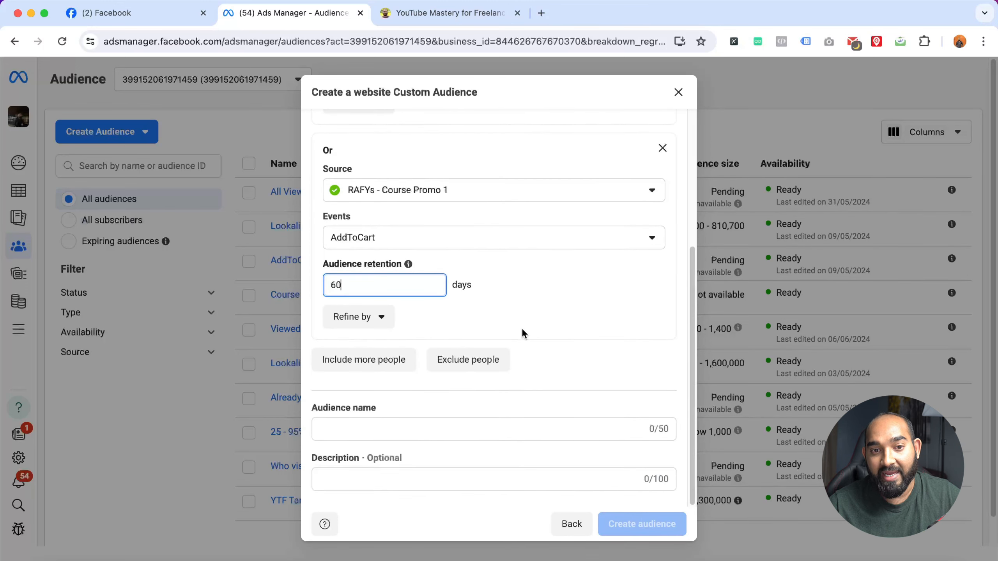
{"action": "scroll", "coordinate": [526, 334], "scroll_direction": "up", "scroll_amount": 5}
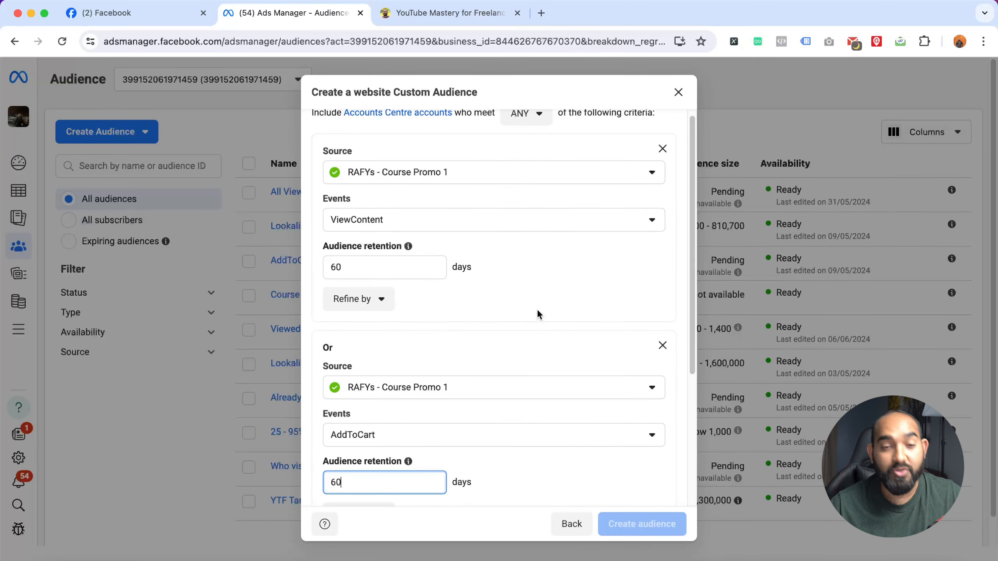
{"action": "scroll", "coordinate": [533, 301], "scroll_direction": "down", "scroll_amount": 3}
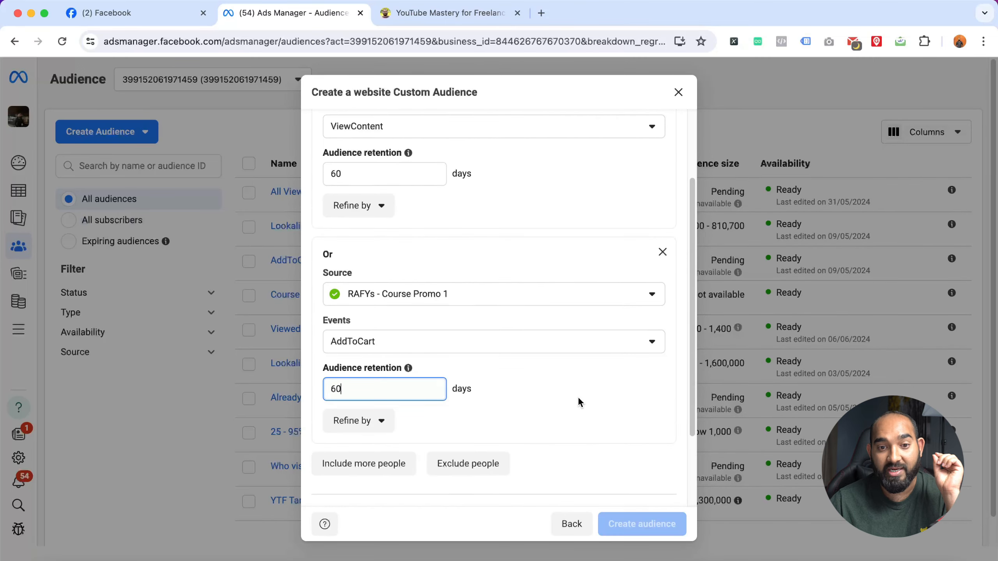
{"action": "scroll", "coordinate": [578, 401], "scroll_direction": "down", "scroll_amount": 1}
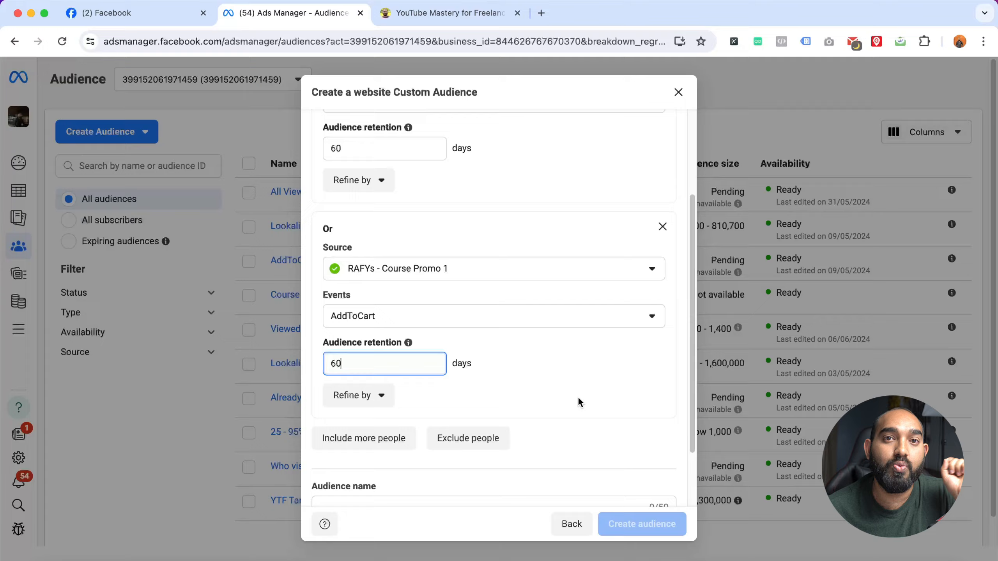
{"action": "scroll", "coordinate": [562, 380], "scroll_direction": "down", "scroll_amount": 1}
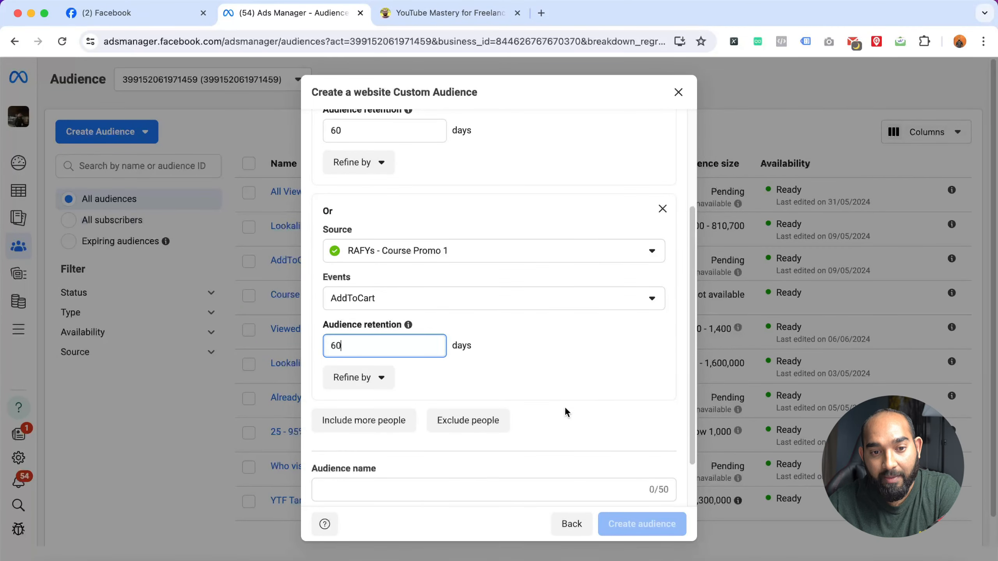
{"action": "scroll", "coordinate": [561, 404], "scroll_direction": "down", "scroll_amount": 1}
{"action": "left_click", "coordinate": [472, 401]}
{"action": "scroll", "coordinate": [585, 387], "scroll_direction": "down", "scroll_amount": 3}
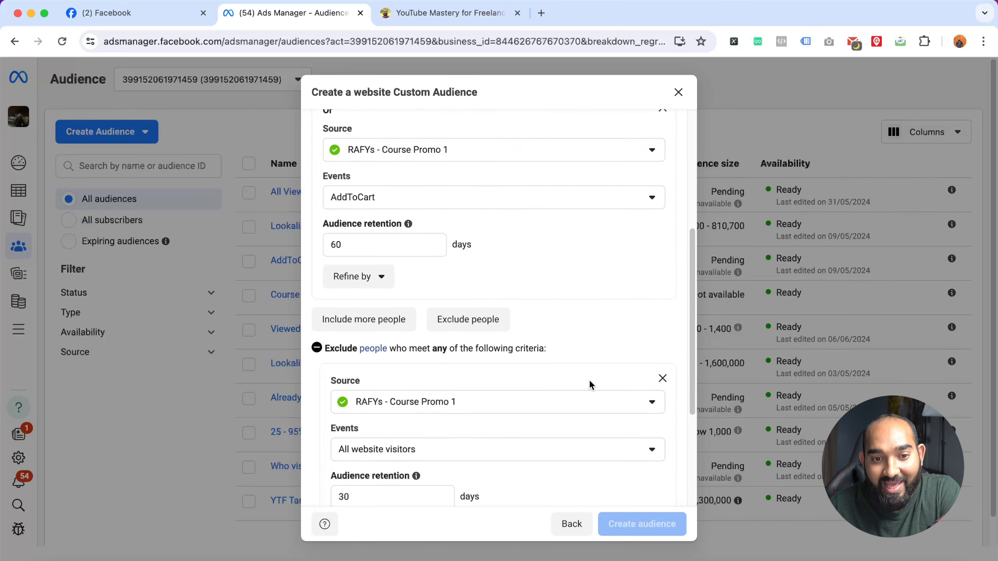
{"action": "scroll", "coordinate": [589, 379], "scroll_direction": "down", "scroll_amount": 2}
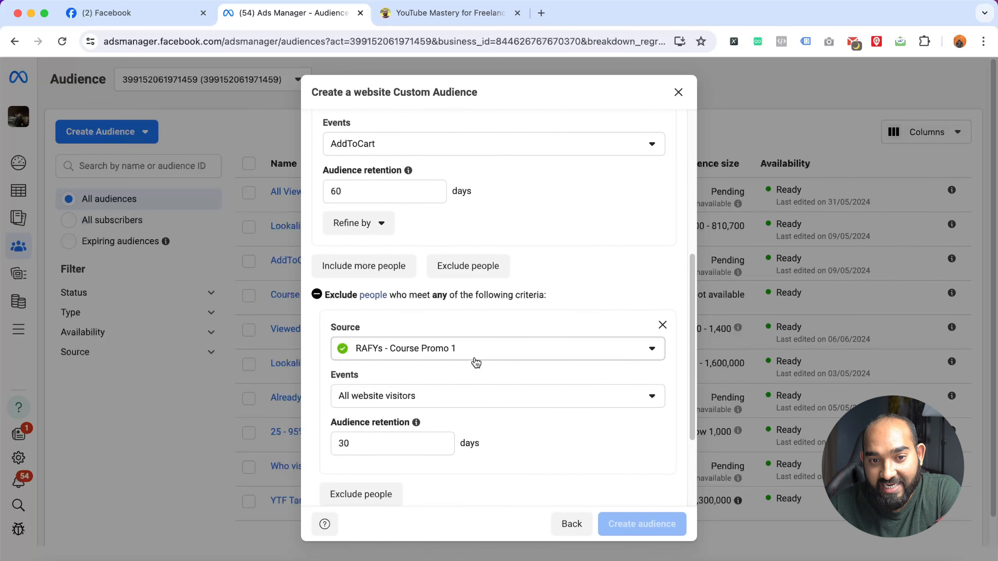
{"action": "scroll", "coordinate": [522, 350], "scroll_direction": "down", "scroll_amount": 1}
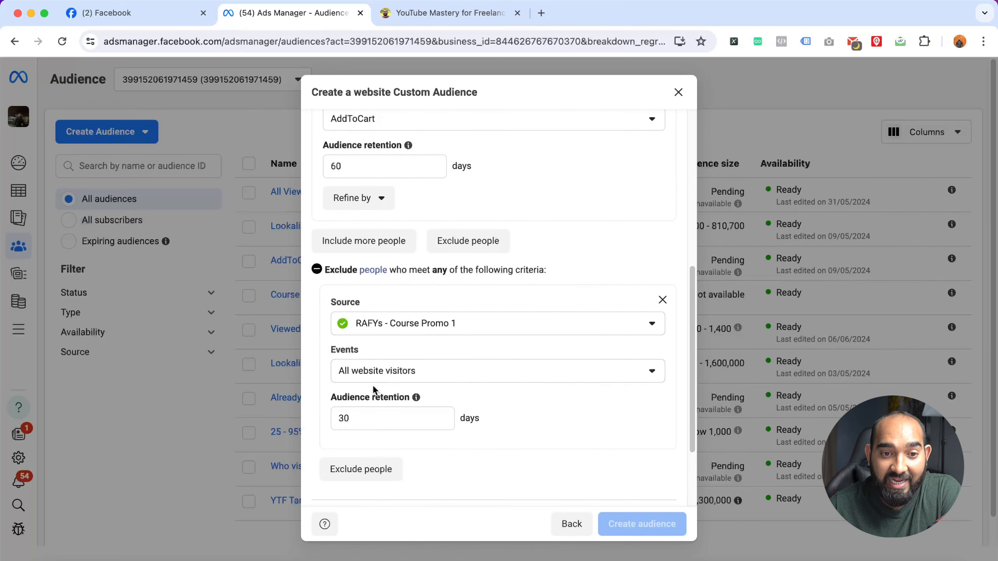
{"action": "scroll", "coordinate": [432, 354], "scroll_direction": "down", "scroll_amount": 1}
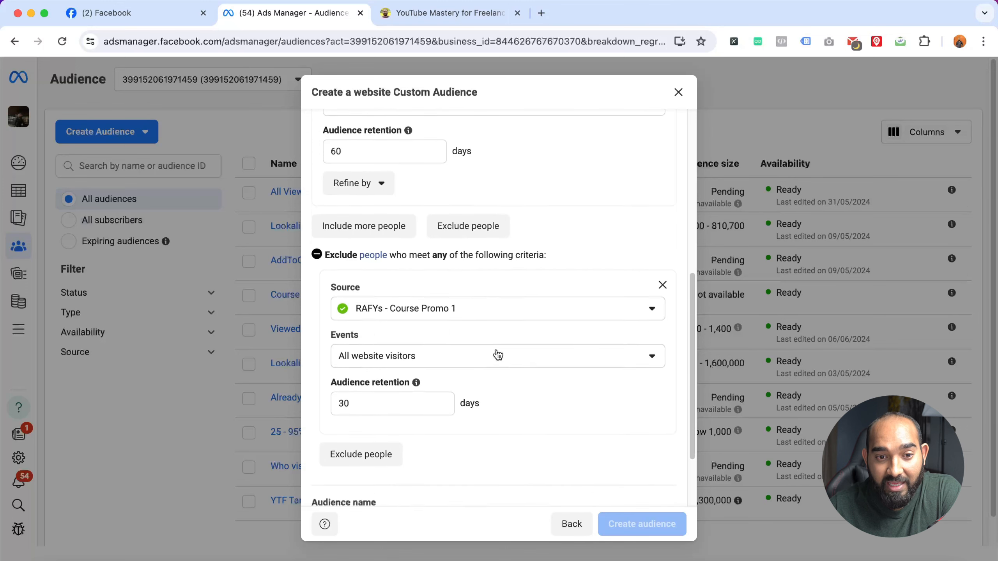
- Set the exclusion criterion's event to Purchase and its audience retention to 180 days
{"action": "left_click", "coordinate": [451, 353]}
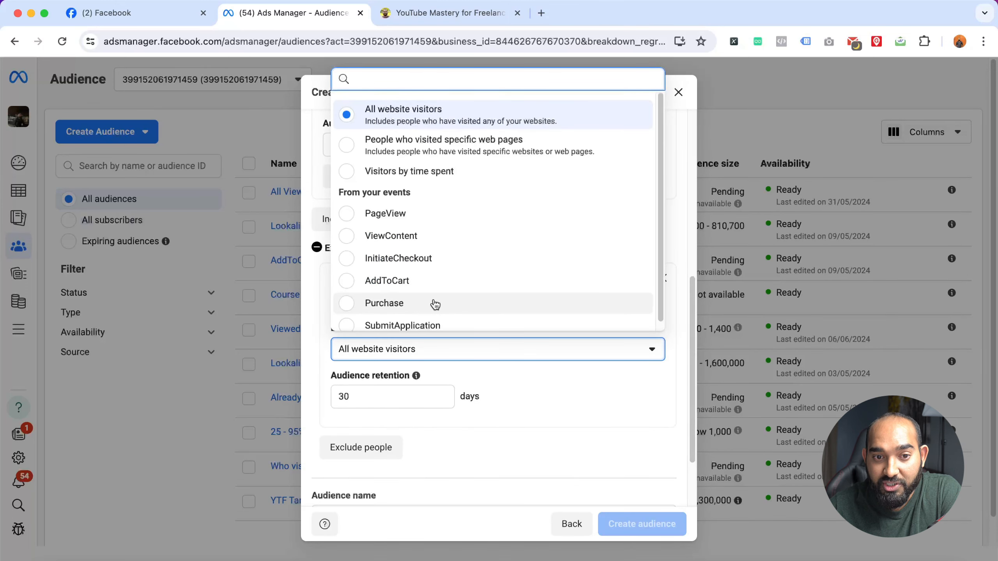
{"action": "left_click", "coordinate": [468, 309]}
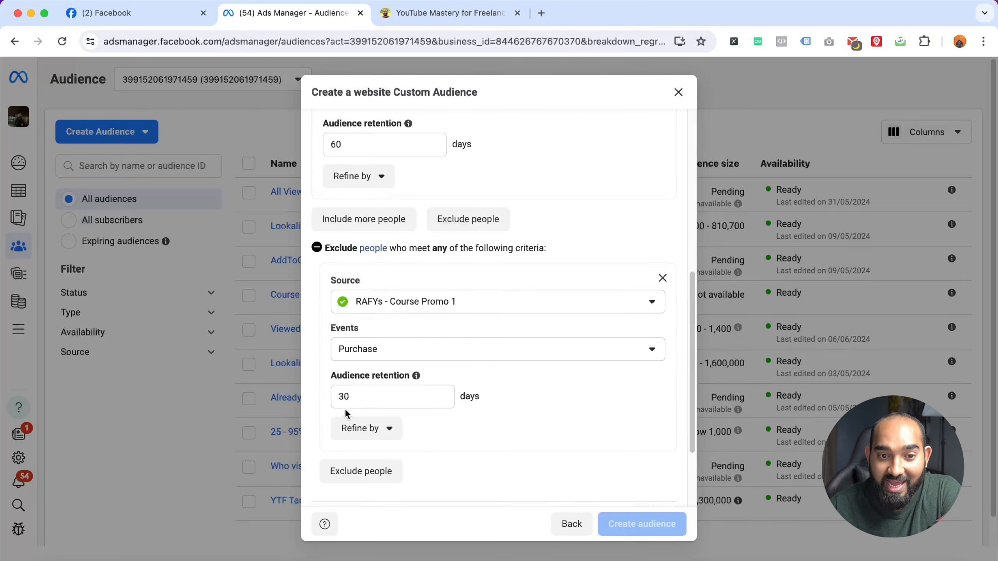
{"action": "left_click", "coordinate": [379, 402]}
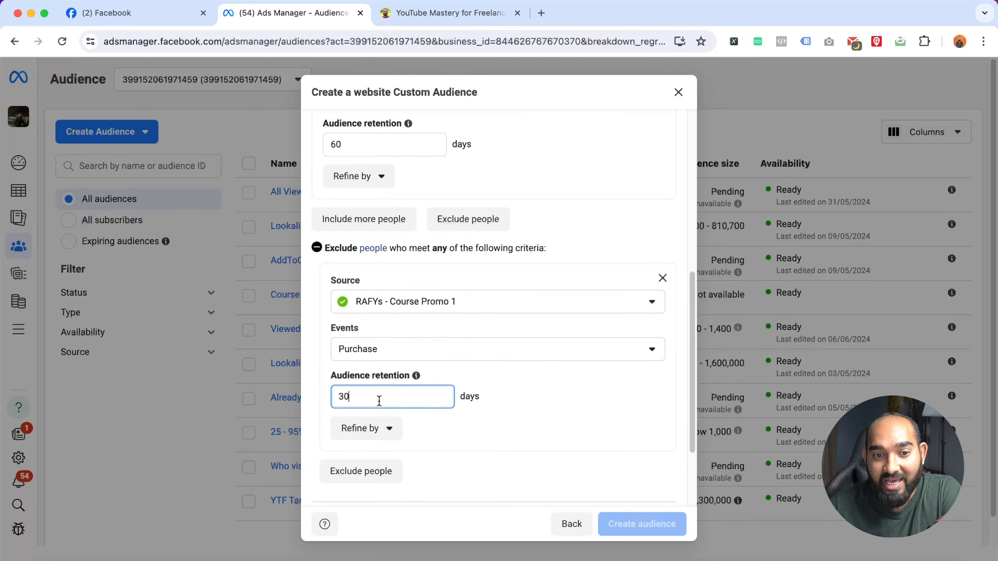
{"action": "double_click", "coordinate": [340, 394]}
{"action": "type", "text": "18"}
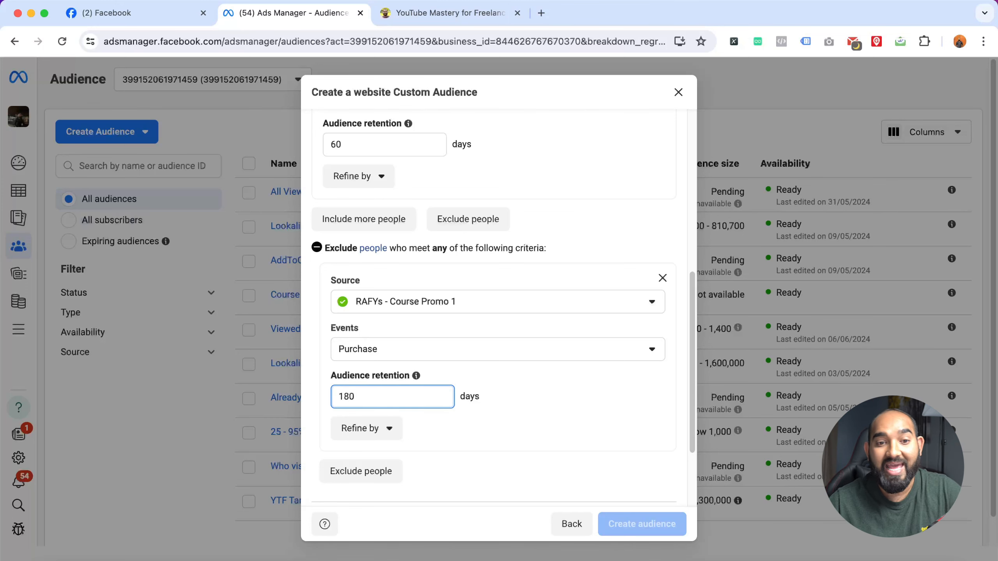
{"action": "left_click", "coordinate": [498, 403]}
- Try refining the Purchase exclusion by URL with the equals condition, and remove the refinement
{"action": "scroll", "coordinate": [513, 399], "scroll_direction": "down", "scroll_amount": 1}
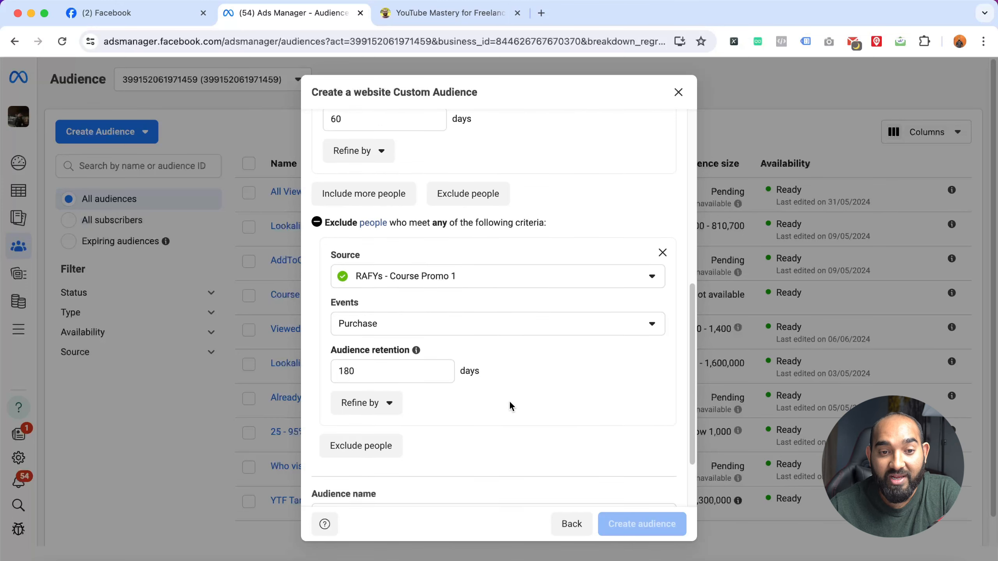
{"action": "left_click", "coordinate": [387, 405]}
{"action": "scroll", "coordinate": [496, 387], "scroll_direction": "down", "scroll_amount": 1}
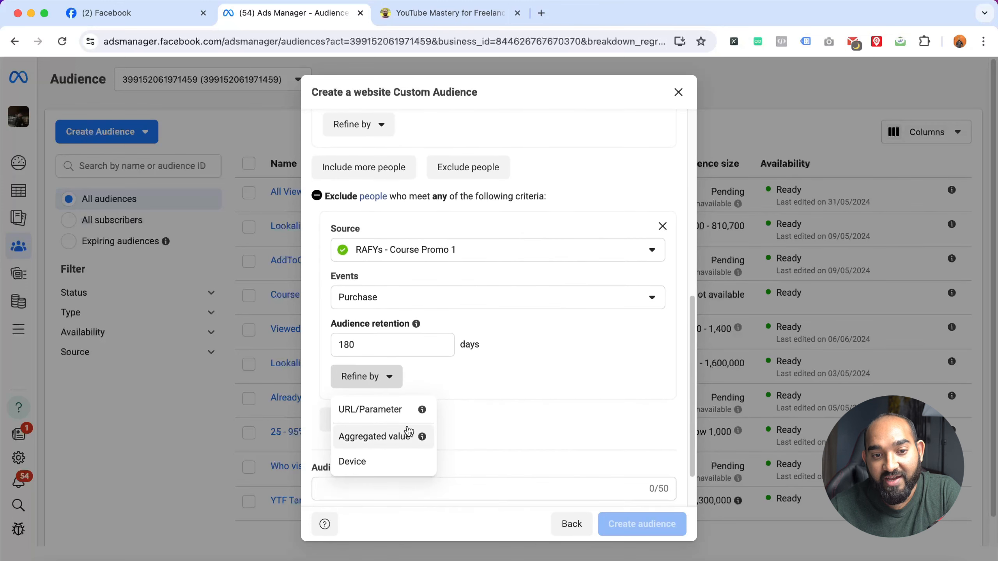
{"action": "left_click", "coordinate": [362, 416]}
{"action": "left_click", "coordinate": [501, 413]}
{"action": "left_click", "coordinate": [524, 479]}
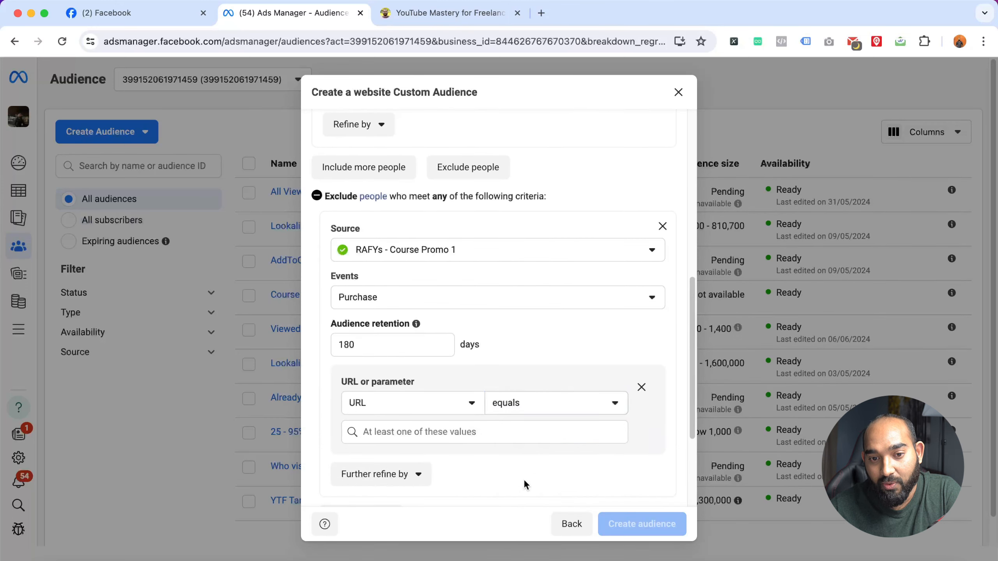
{"action": "left_click", "coordinate": [438, 433]}
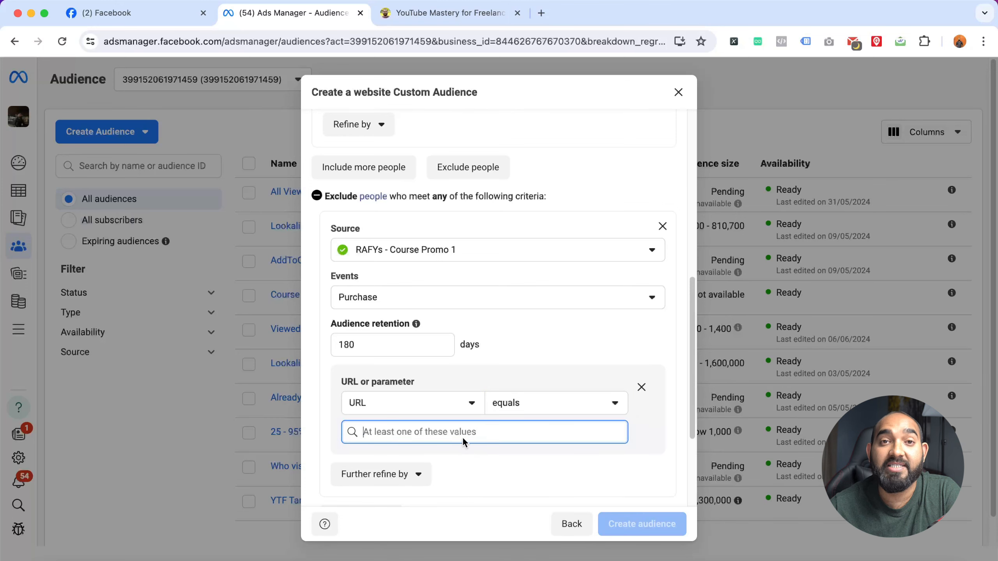
{"action": "left_click", "coordinate": [642, 389]}
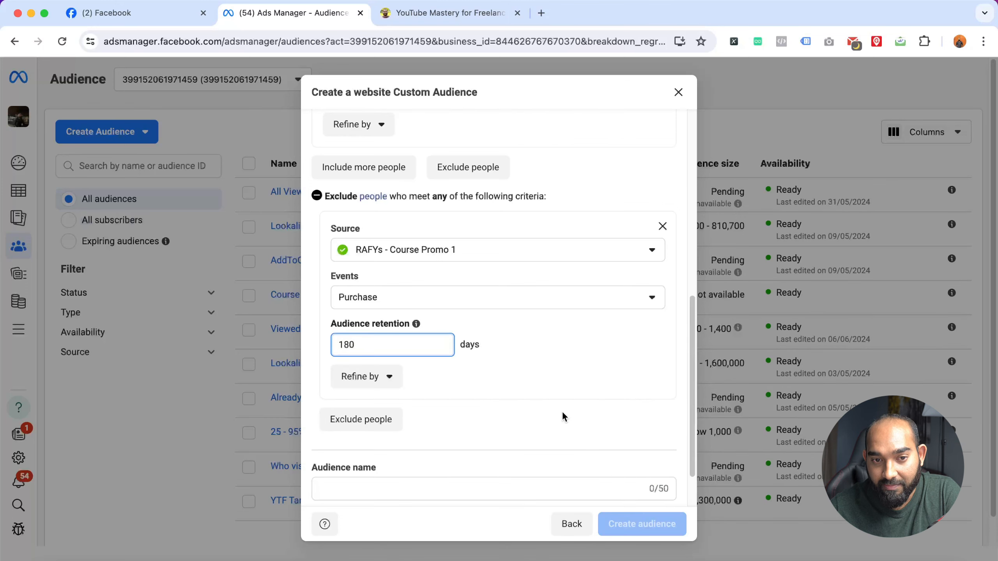
- Review the Purchase exclusion and the inclusion criteria alongside the YouTube Mastery for Freelancers course page, and return to the audience form
{"action": "scroll", "coordinate": [488, 393], "scroll_direction": "up", "scroll_amount": 1}
{"action": "scroll", "coordinate": [496, 397], "scroll_direction": "up", "scroll_amount": 1}
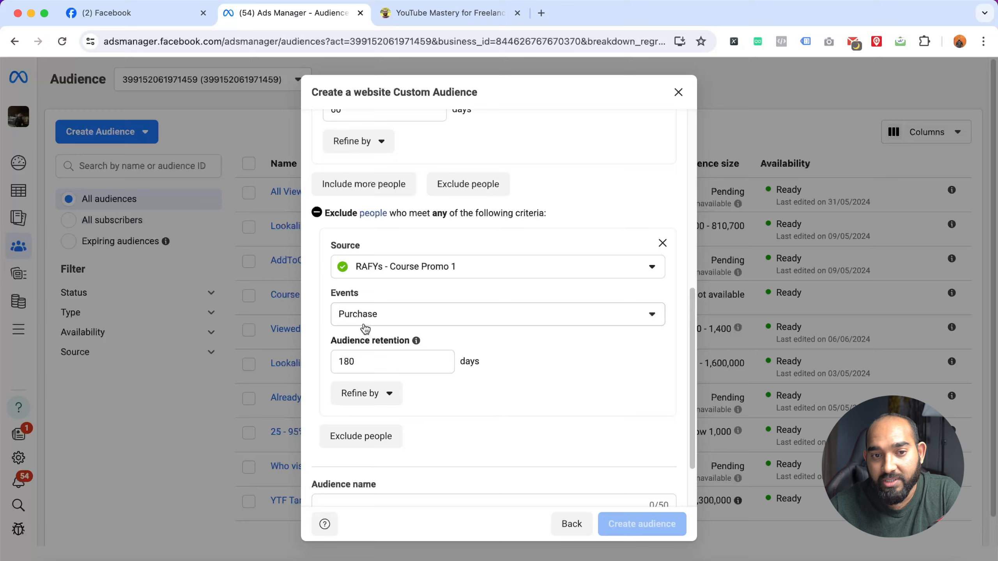
{"action": "left_click", "coordinate": [429, 15]}
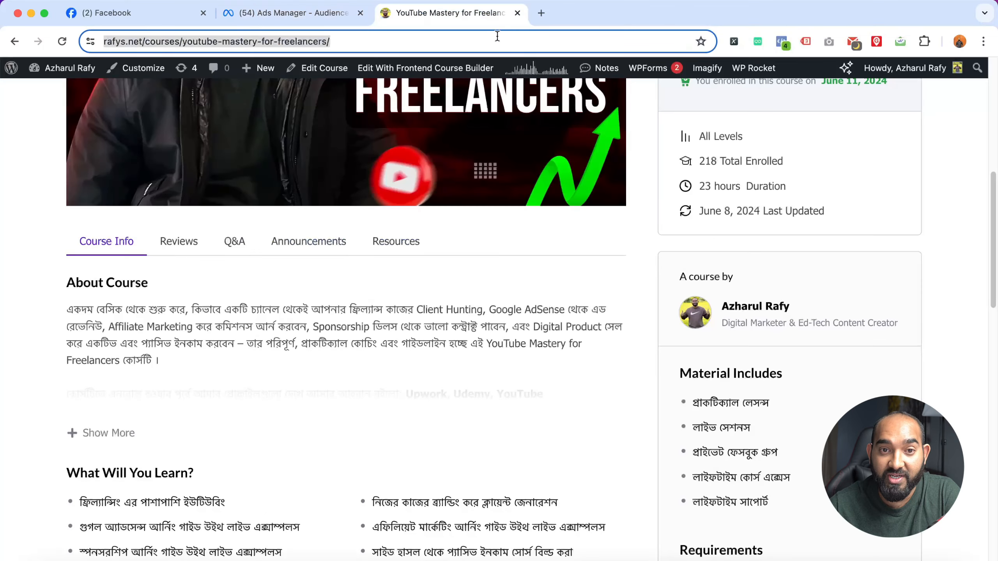
{"action": "left_click", "coordinate": [291, 13]}
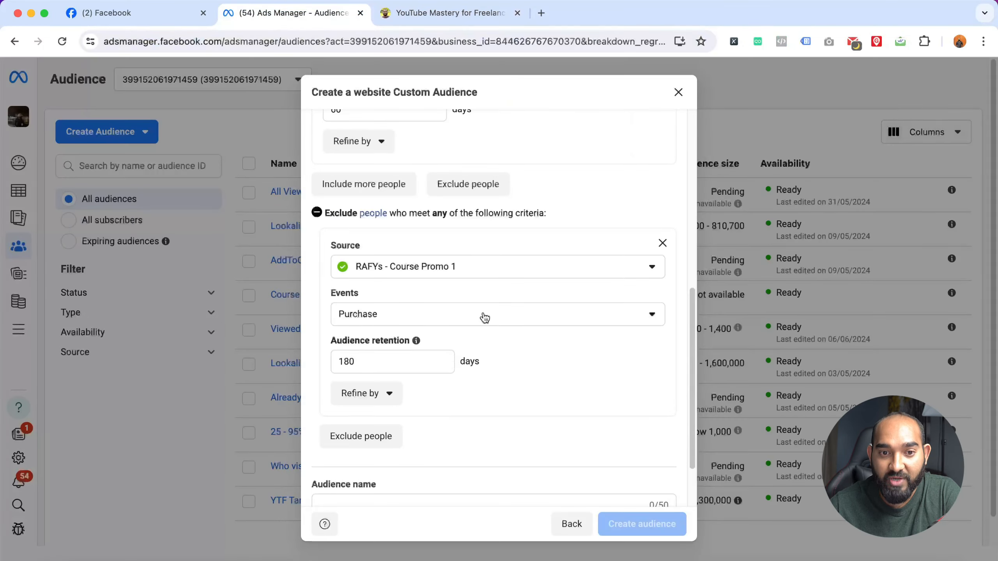
{"action": "scroll", "coordinate": [526, 378], "scroll_direction": "down", "scroll_amount": 2}
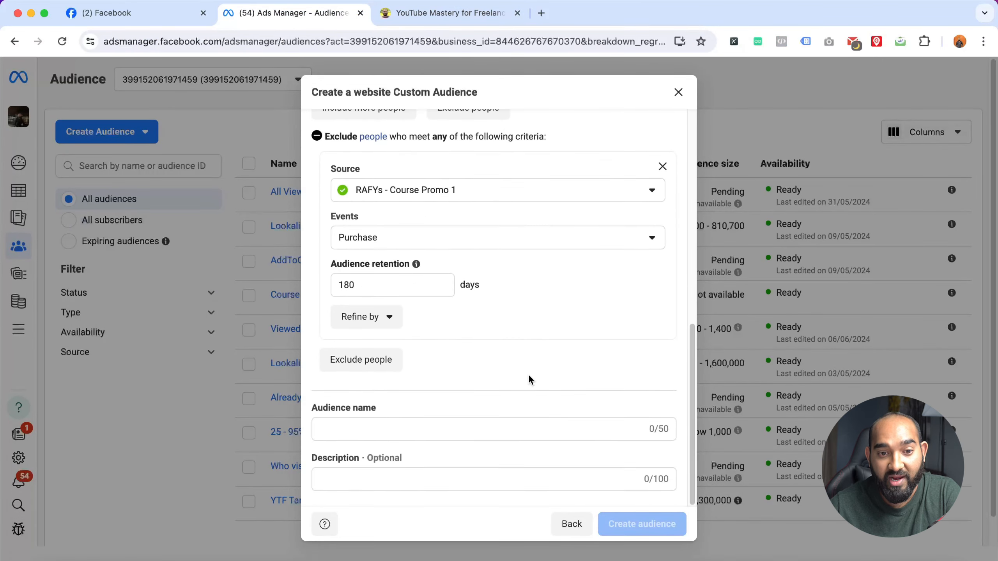
{"action": "scroll", "coordinate": [529, 374], "scroll_direction": "up", "scroll_amount": 8}
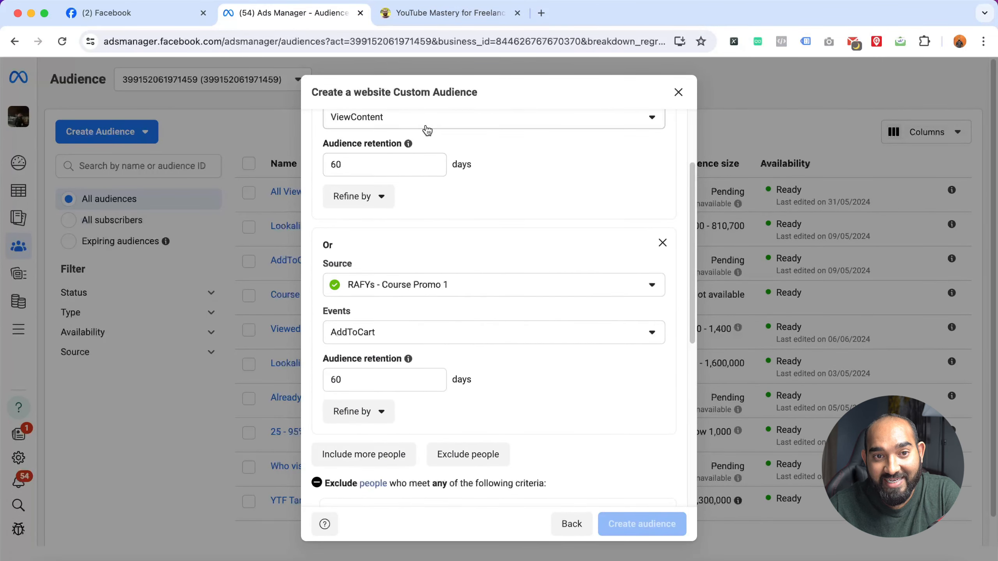
{"action": "scroll", "coordinate": [516, 252], "scroll_direction": "up", "scroll_amount": 3}
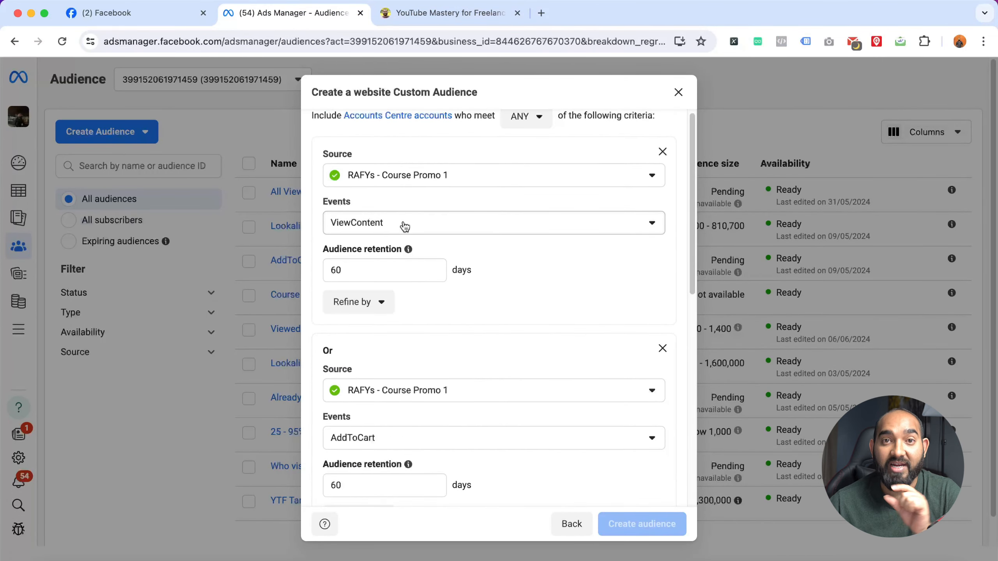
{"action": "left_click", "coordinate": [405, 18]}
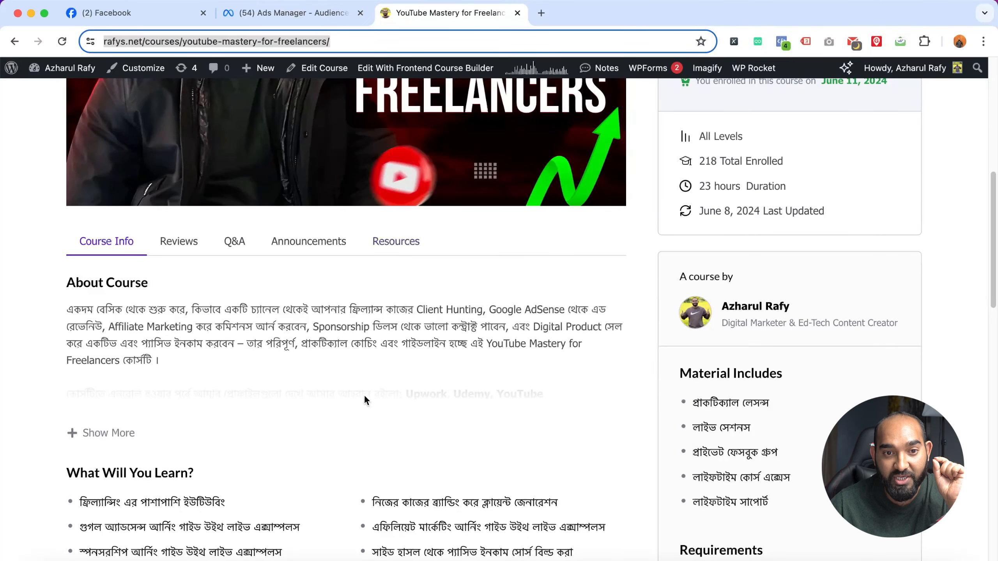
{"action": "scroll", "coordinate": [365, 399], "scroll_direction": "up", "scroll_amount": 9}
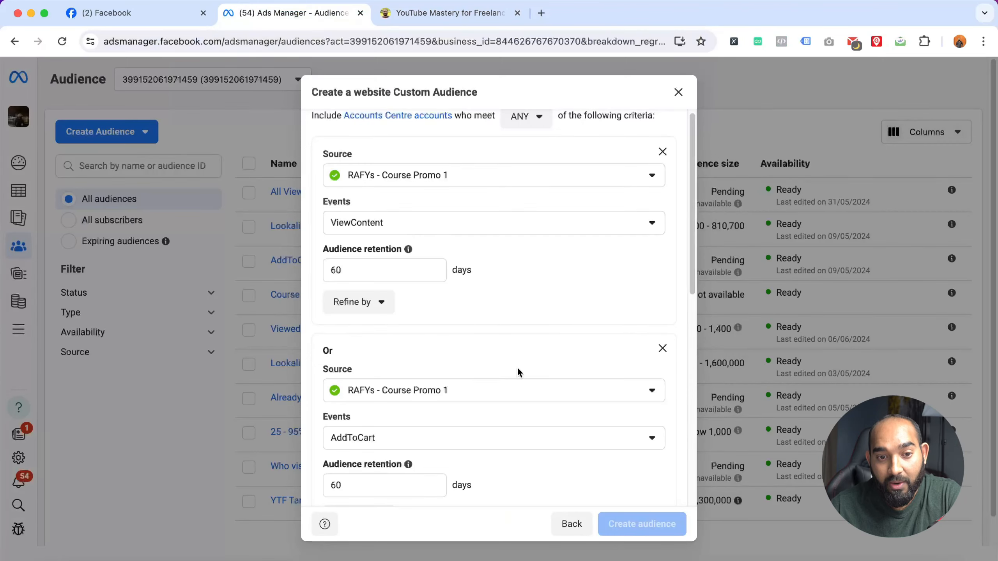
- Name the custom audience "View Content + AdToCart - Ex Purchased"
{"action": "scroll", "coordinate": [518, 369], "scroll_direction": "down", "scroll_amount": 10}
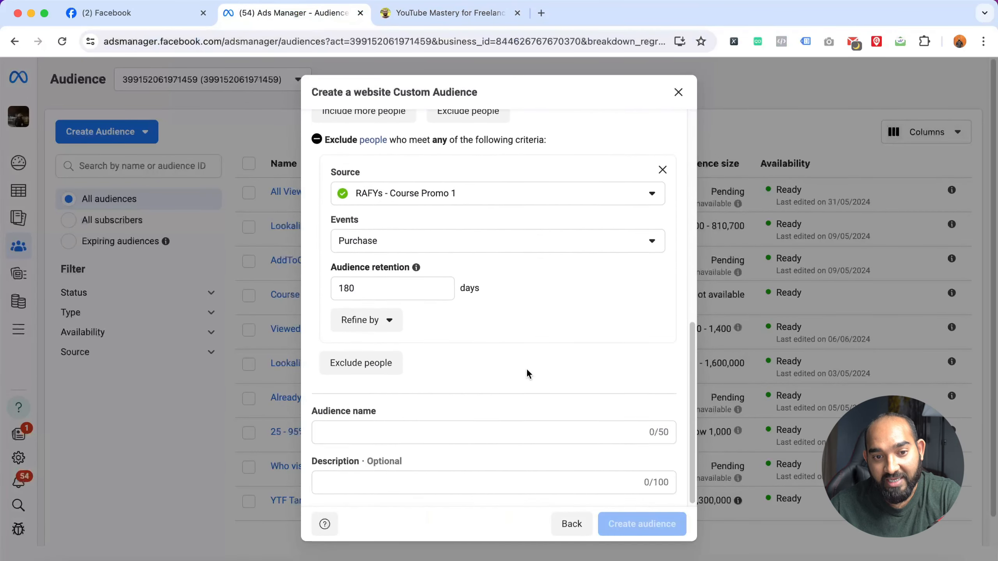
{"action": "left_click", "coordinate": [410, 429]}
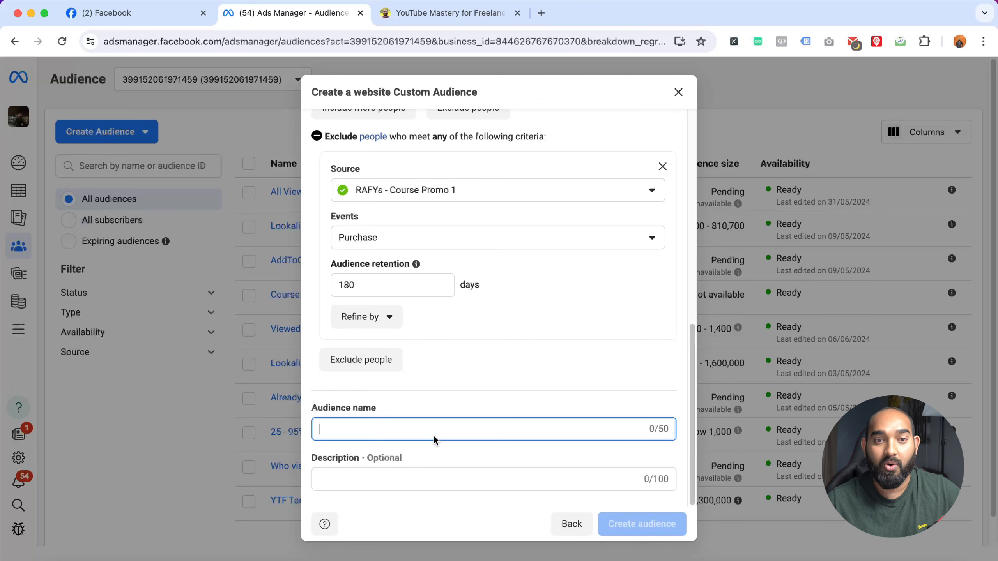
{"action": "scroll", "coordinate": [568, 381], "scroll_direction": "up", "scroll_amount": 10}
{"action": "scroll", "coordinate": [543, 314], "scroll_direction": "up", "scroll_amount": 2}
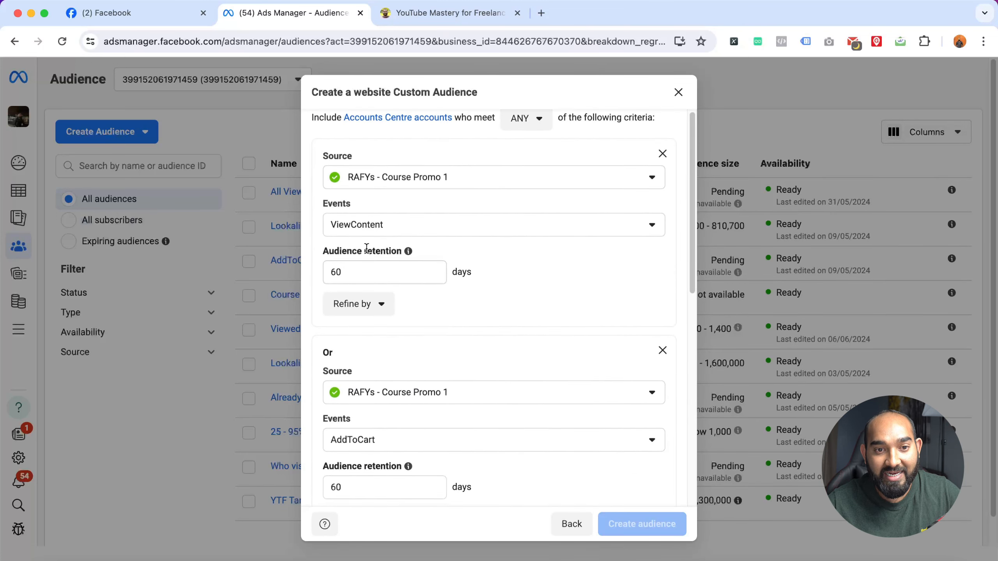
{"action": "scroll", "coordinate": [494, 314], "scroll_direction": "down", "scroll_amount": 10}
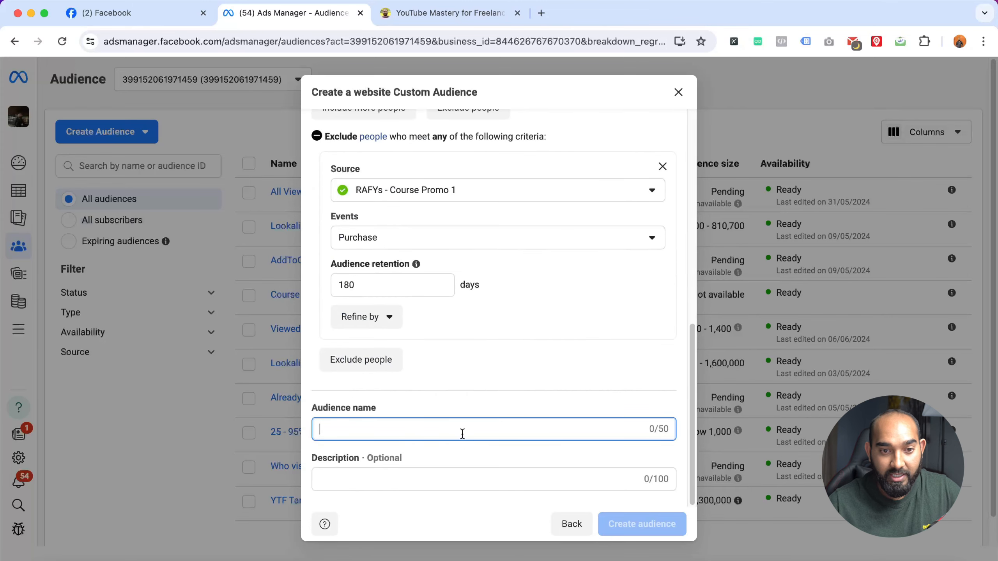
{"action": "type", "text": "View Content + A"}
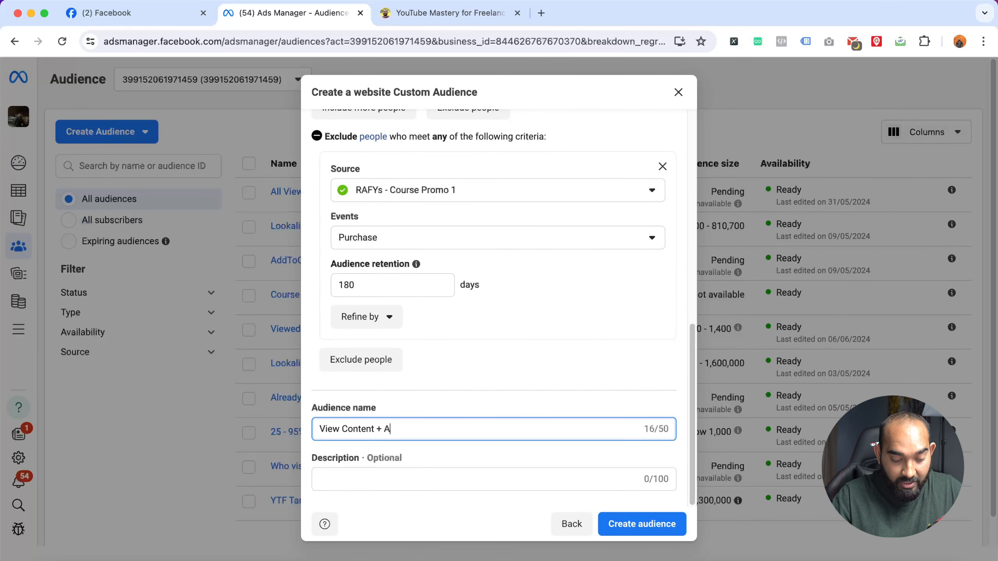
{"action": "type", "text": "dToCart - Ex Purchased"}
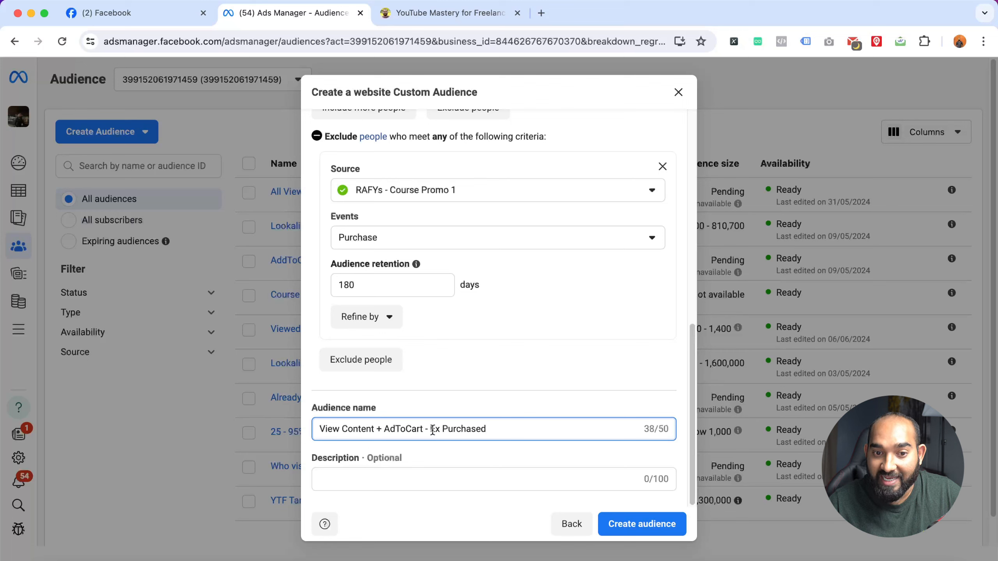
- Create the custom audience with the description left empty, and dismiss the suggested next actions
{"action": "left_click_drag", "start_coordinate": [430, 429], "coordinate": [494, 435]}
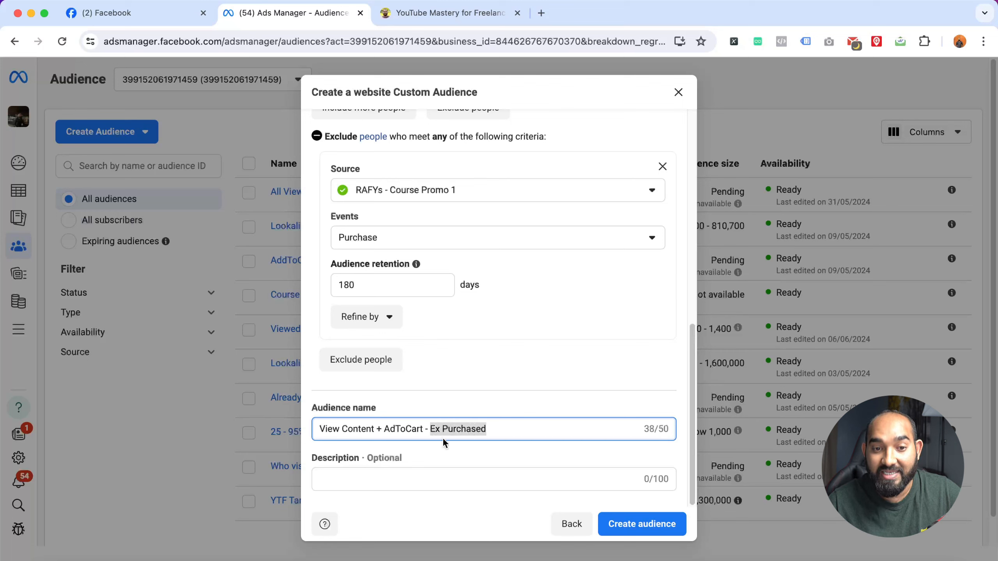
{"action": "double_click", "coordinate": [334, 429]}
{"action": "left_click_drag", "start_coordinate": [334, 430], "coordinate": [398, 428]}
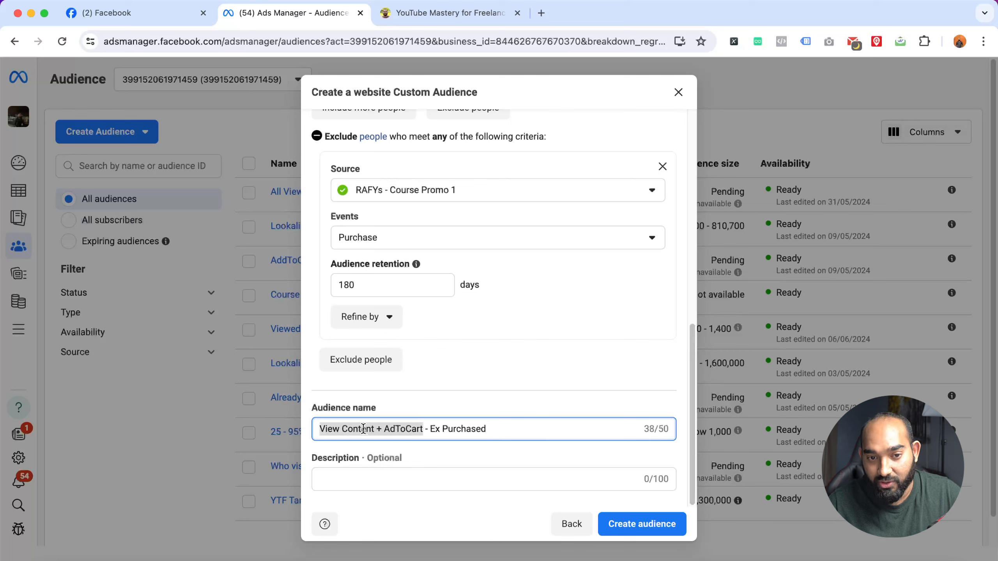
{"action": "left_click", "coordinate": [398, 474]}
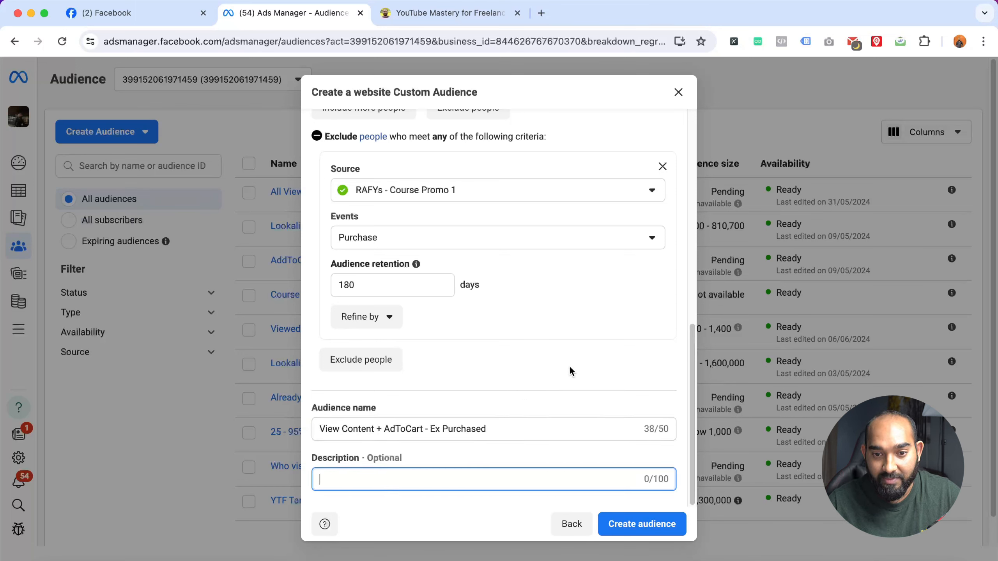
{"action": "left_click", "coordinate": [637, 532]}
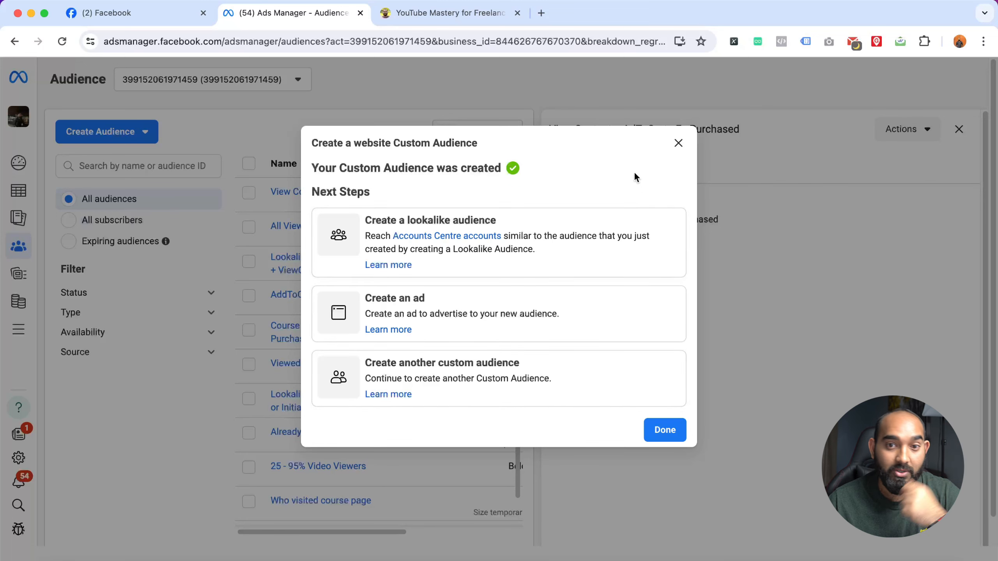
{"action": "left_click", "coordinate": [679, 143]}
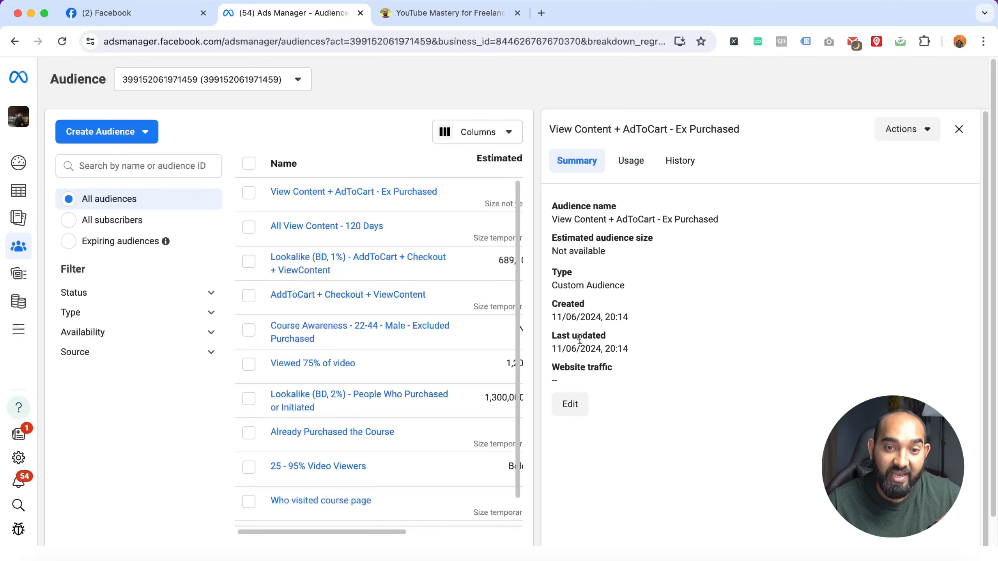
- Review the new audience's criteria without editing them, and compare its availability with that of All View Content - 120 Days
{"action": "left_click", "coordinate": [570, 405]}
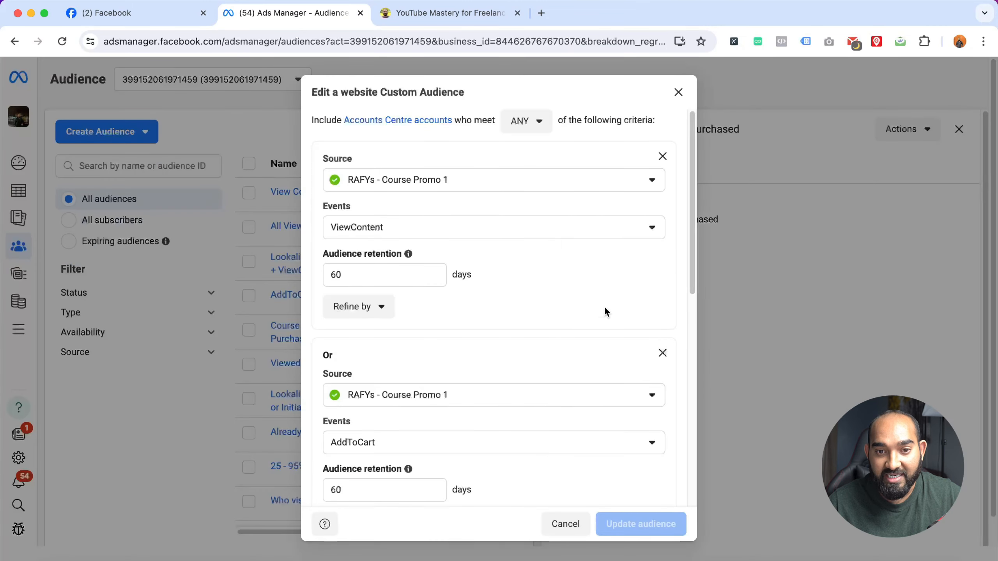
{"action": "left_click", "coordinate": [679, 93]}
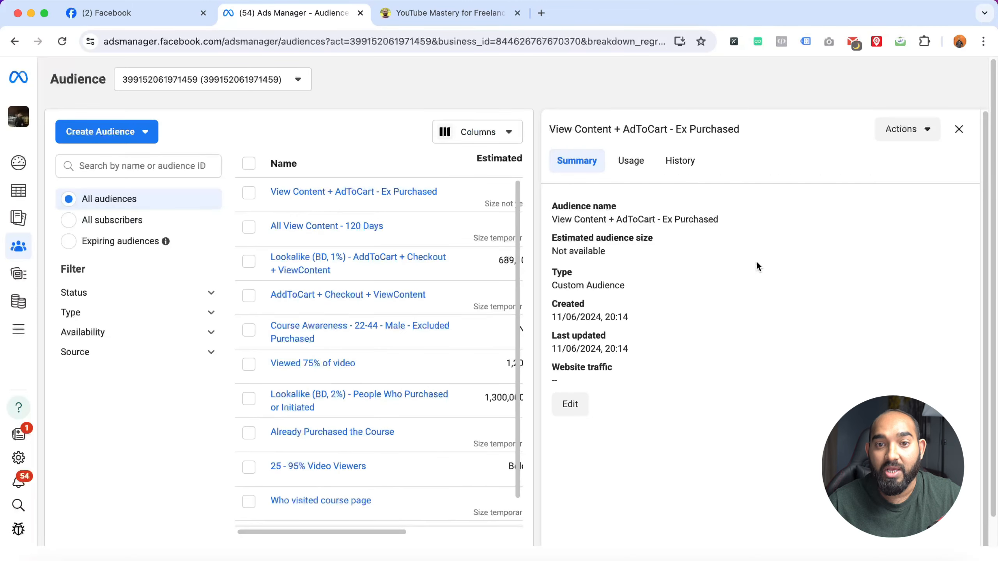
{"action": "left_click", "coordinate": [958, 130]}
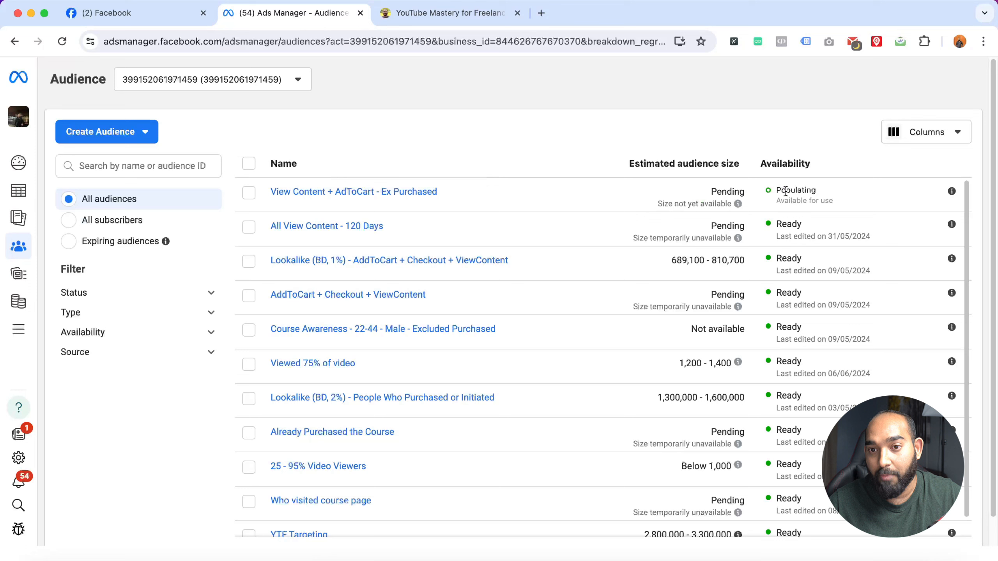
{"action": "mouse_move", "coordinate": [777, 190]}
{"action": "left_mouse_down"}
{"action": "mouse_move", "coordinate": [815, 193]}
{"action": "mouse_move", "coordinate": [794, 199]}
{"action": "left_mouse_up"}
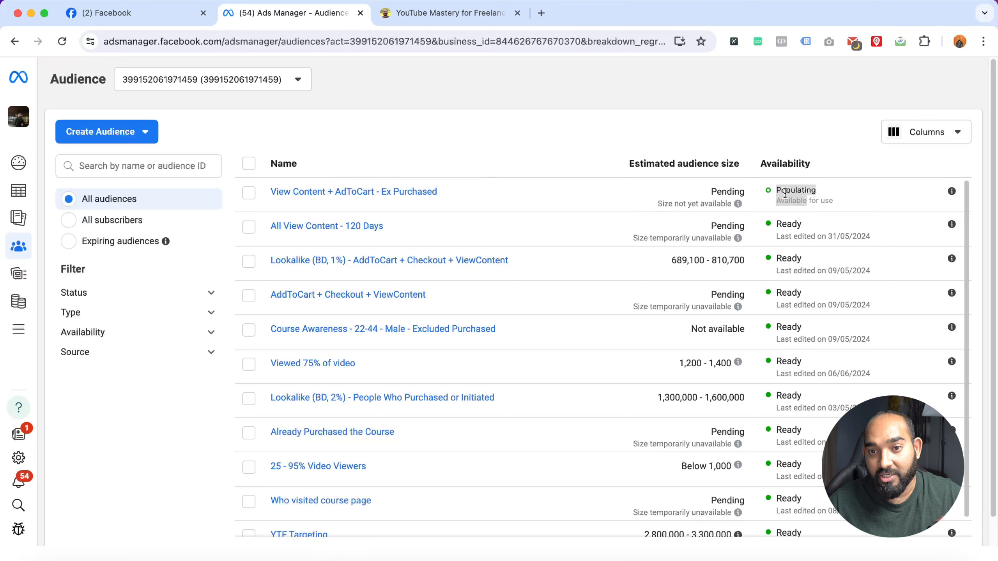
{"action": "double_click", "coordinate": [780, 232]}
{"action": "double_click", "coordinate": [786, 228]}
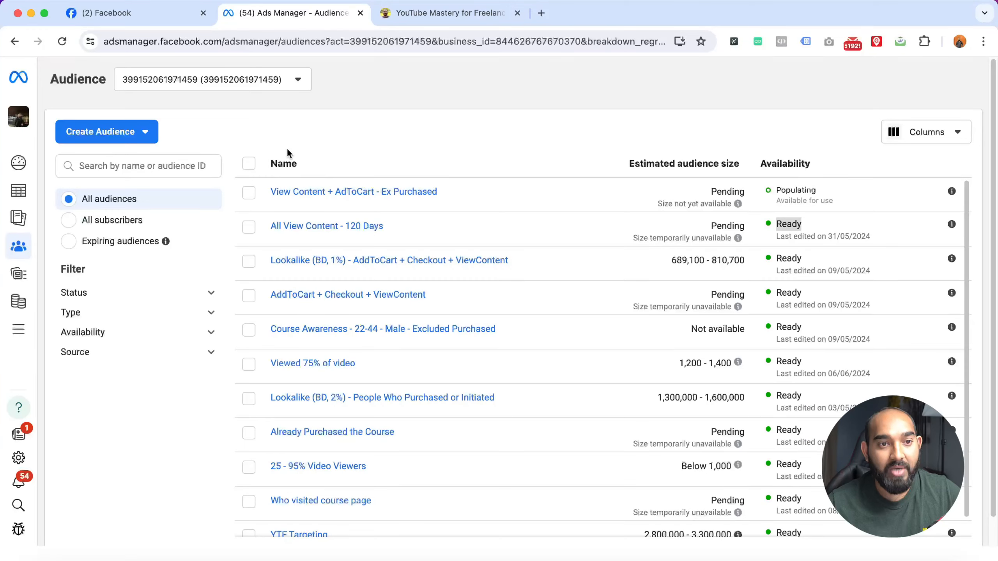
- Create a new auction campaign with the Sales objective and the manual sales campaign setup
{"action": "mouse_move", "coordinate": [30, 224]}
{"action": "left_click", "coordinate": [58, 191]}
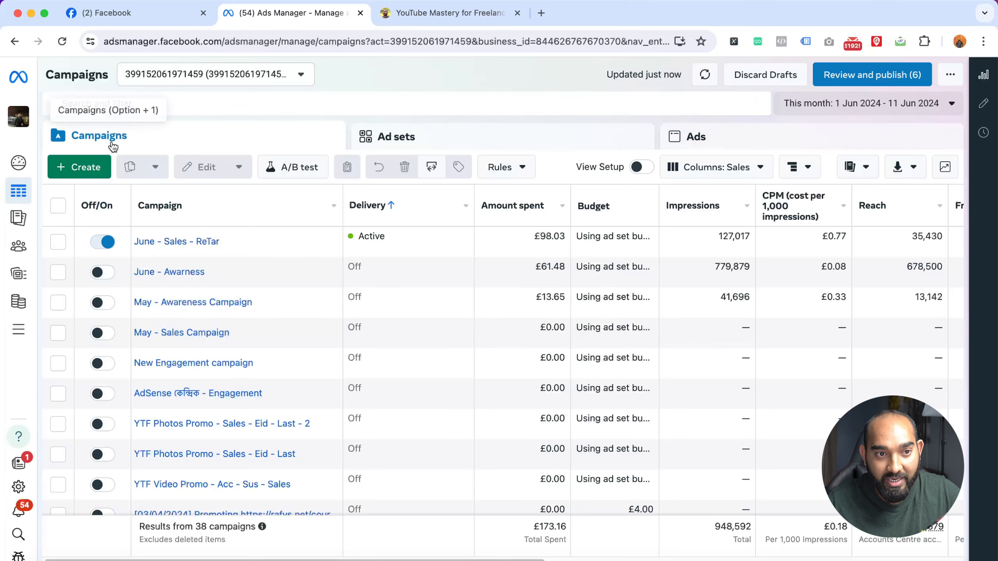
{"action": "left_click", "coordinate": [89, 169]}
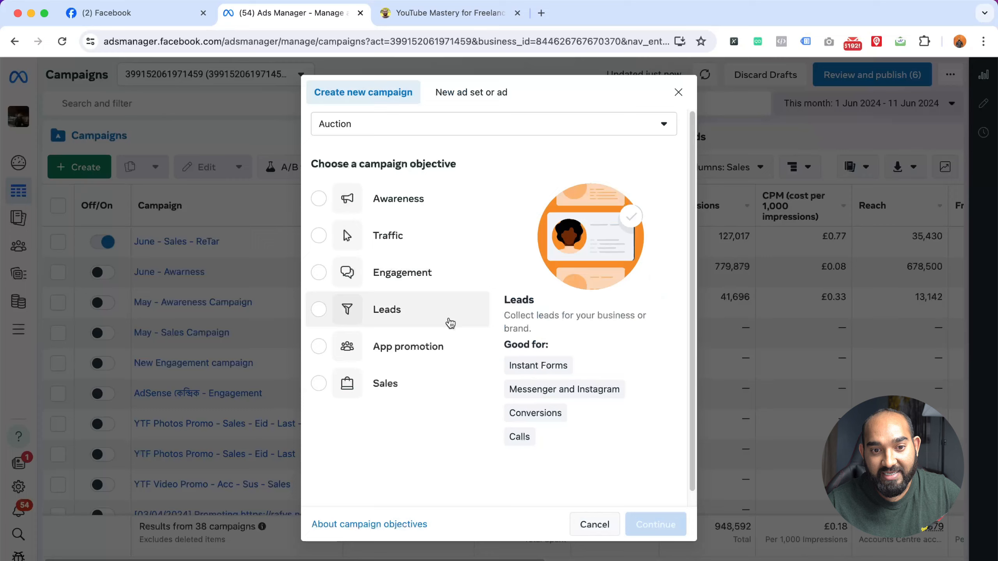
{"action": "left_click", "coordinate": [428, 400]}
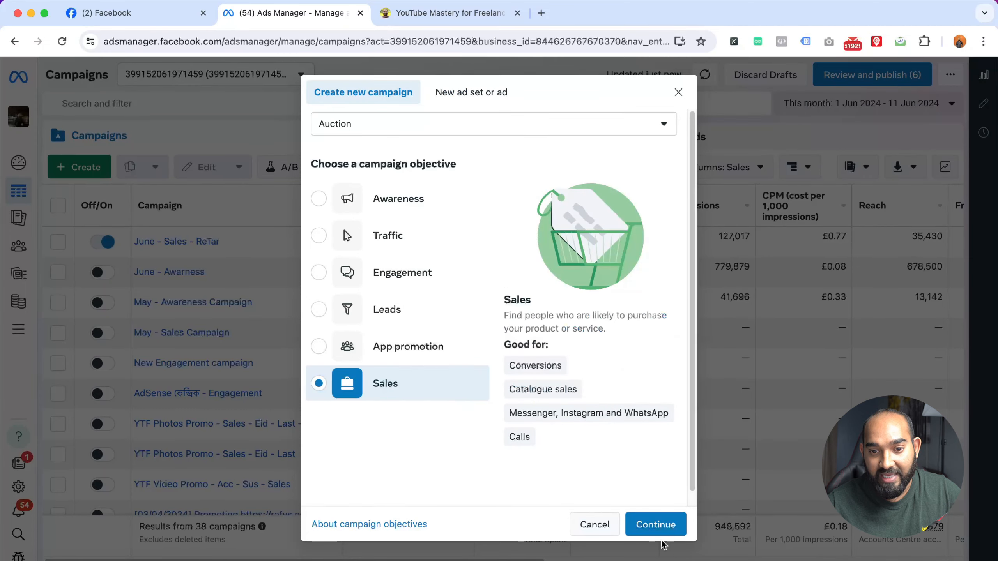
{"action": "left_click", "coordinate": [656, 524]}
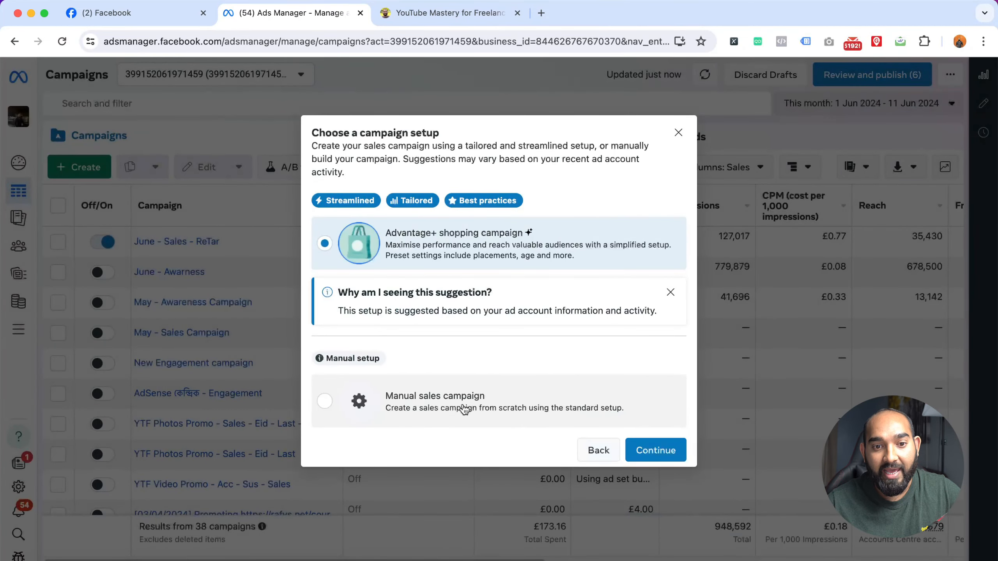
{"action": "left_click", "coordinate": [431, 410]}
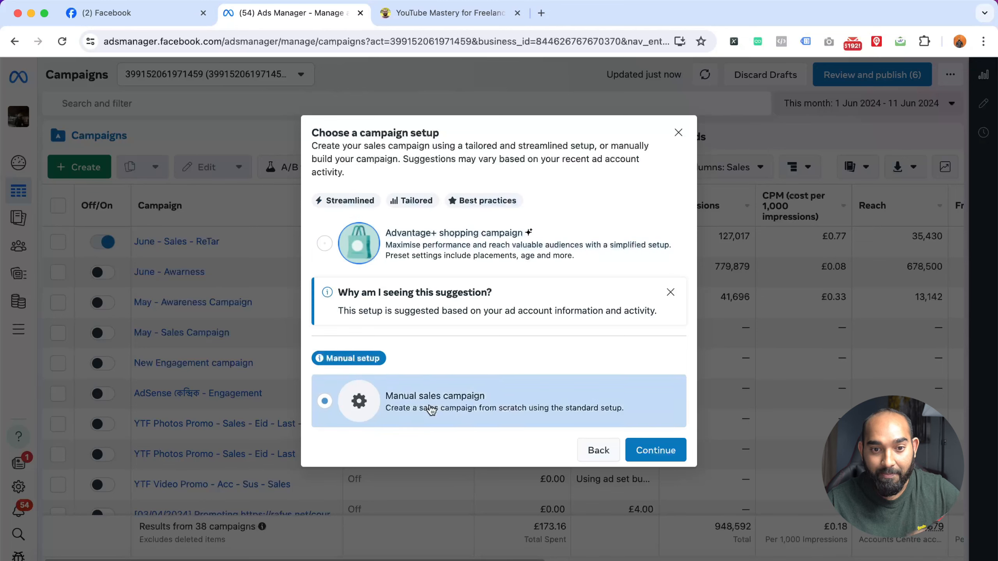
{"action": "left_click", "coordinate": [656, 449]}
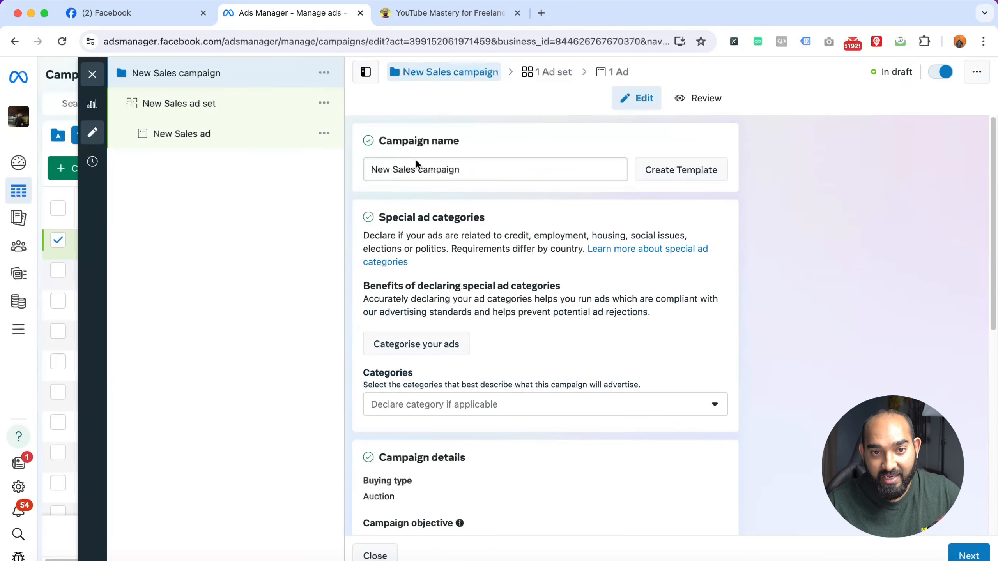
- Name the campaign "June - Sales 2 - ReTar - Tutorial"
{"action": "triple_click", "coordinate": [422, 173]}
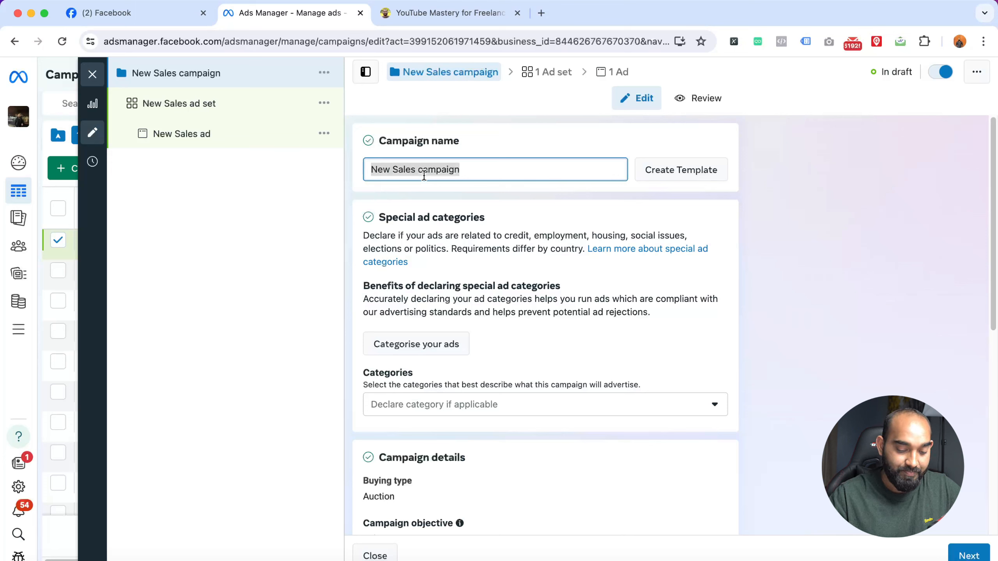
{"action": "type", "text": "June "}
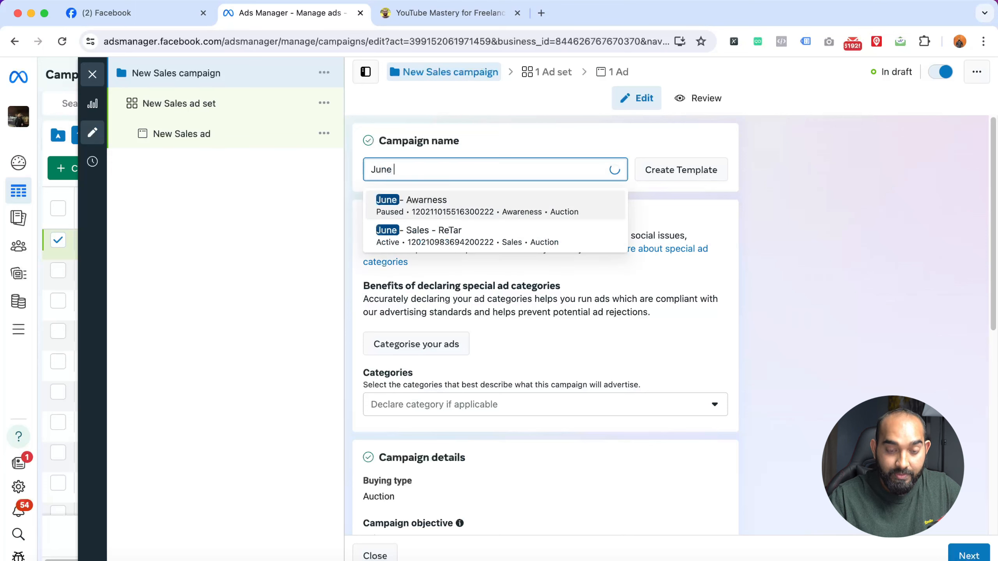
{"action": "type", "text": "- Sales 2"}
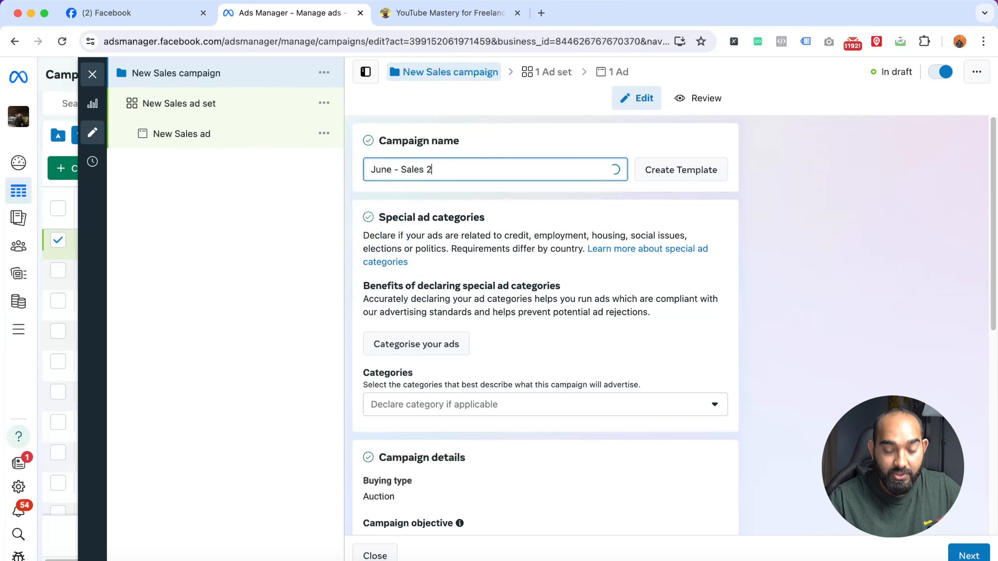
{"action": "type", "text": " - ReTra"}
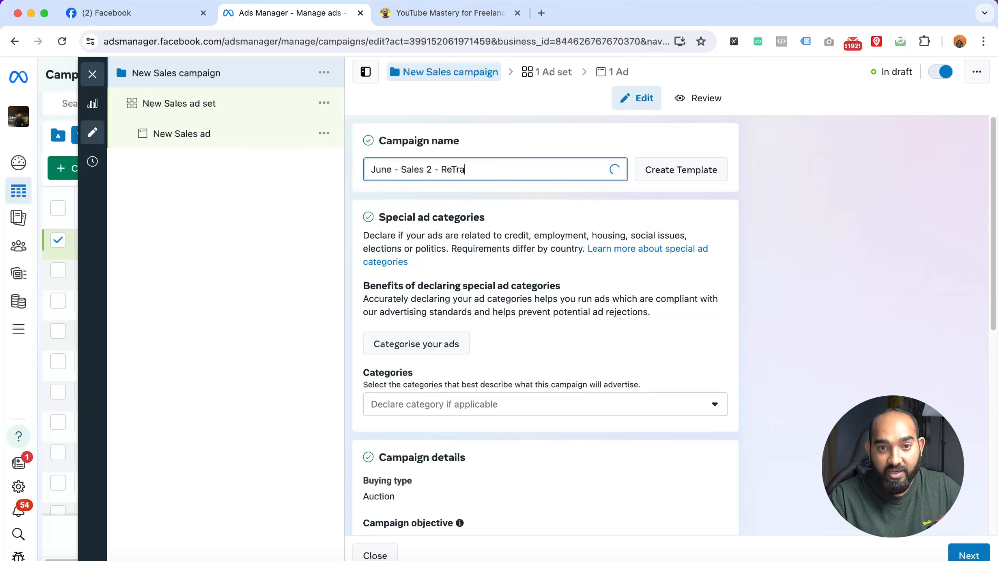
{"action": "key", "text": "BackSpace"}
{"action": "key", "text": "BackSpace"}
{"action": "type", "text": "ar"}
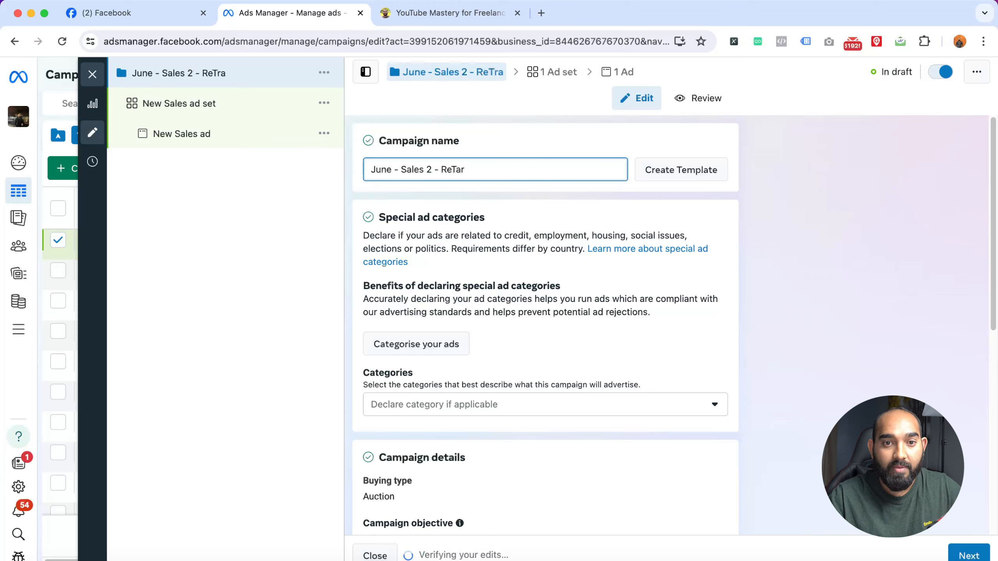
{"action": "type", "text": " - Tutoria"}
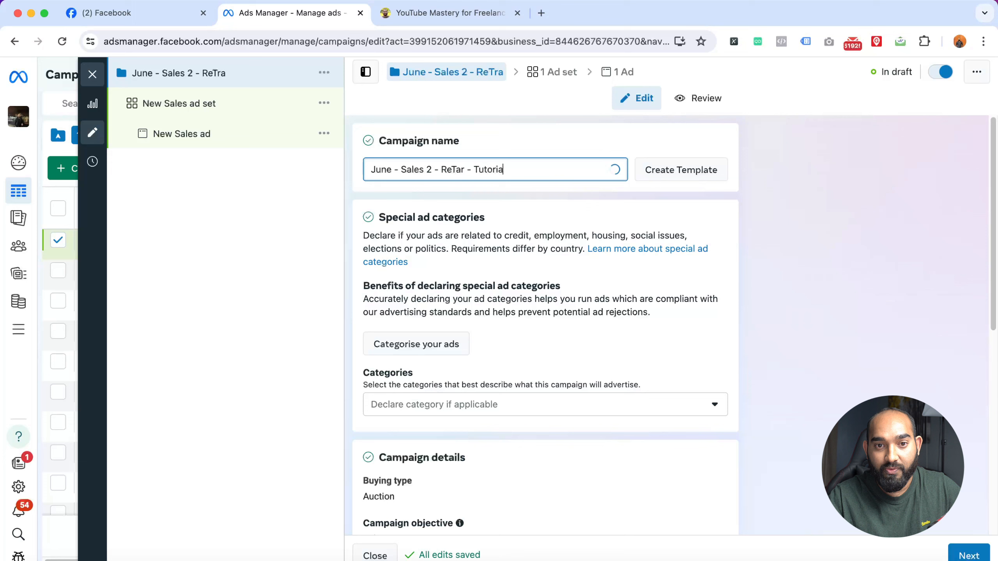
{"action": "type", "text": "l"}
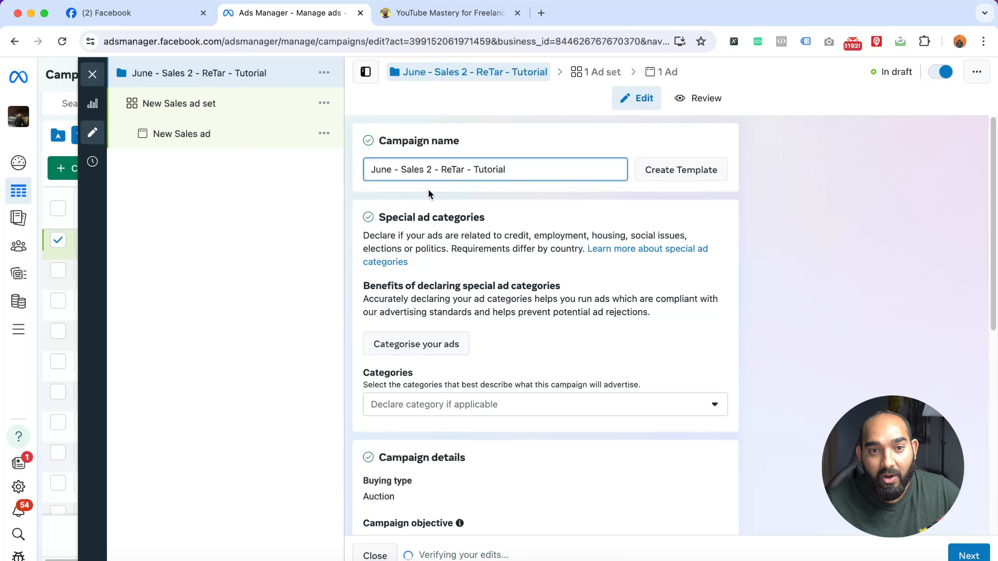
- Copy the campaign name and reuse "June - Sales 2 - ReTar - Tutorial" as the ad set name
{"action": "key", "text": "super+a"}
{"action": "key", "text": "super+c"}
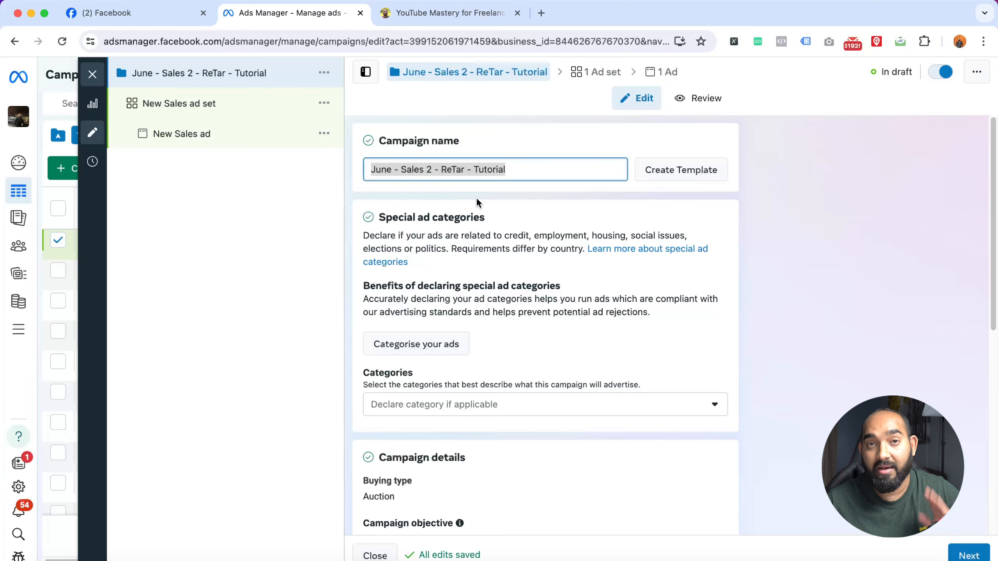
{"action": "scroll", "coordinate": [559, 345], "scroll_direction": "down", "scroll_amount": 10}
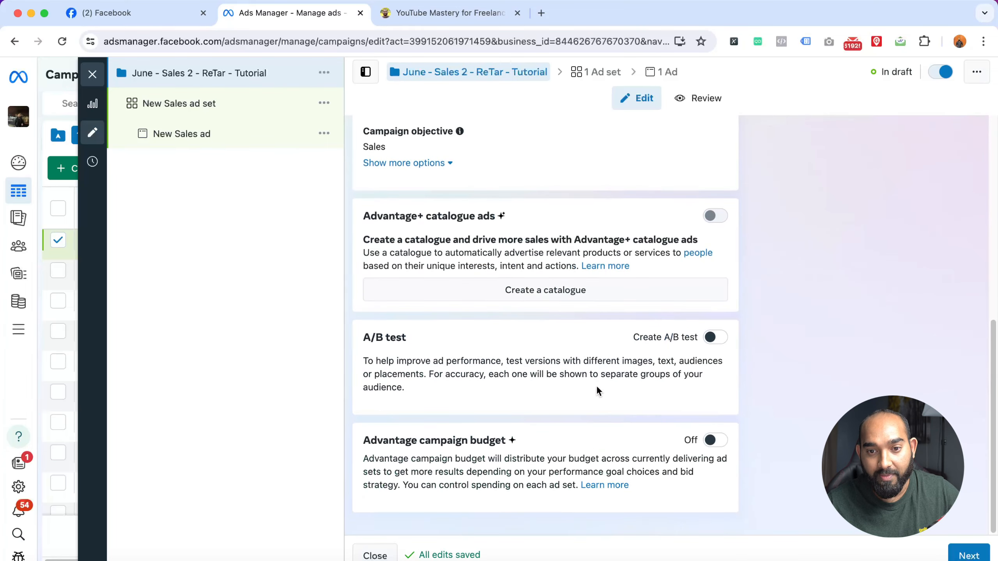
{"action": "left_click", "coordinate": [968, 556]}
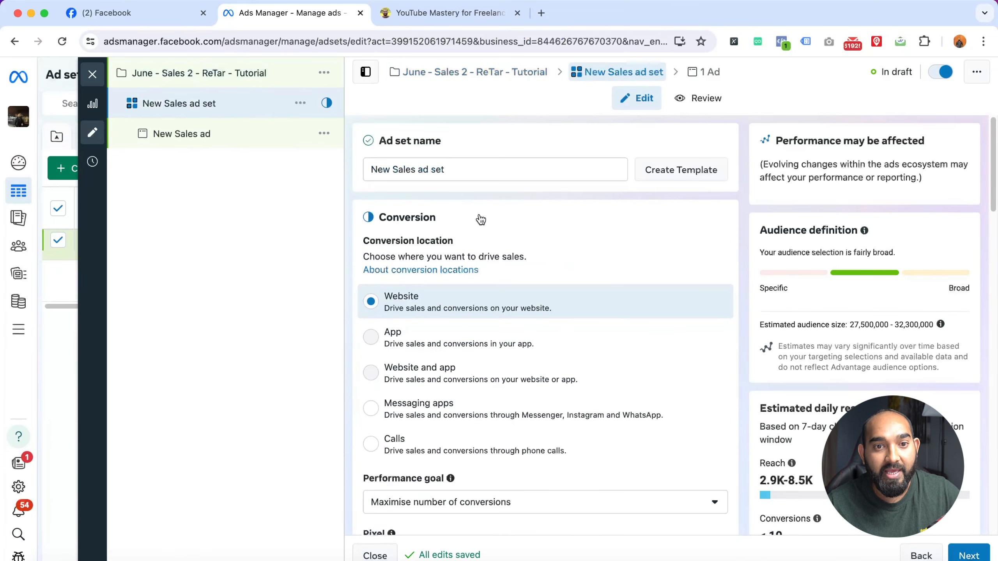
{"action": "triple_click", "coordinate": [438, 167]}
{"action": "key", "text": "super+v"}
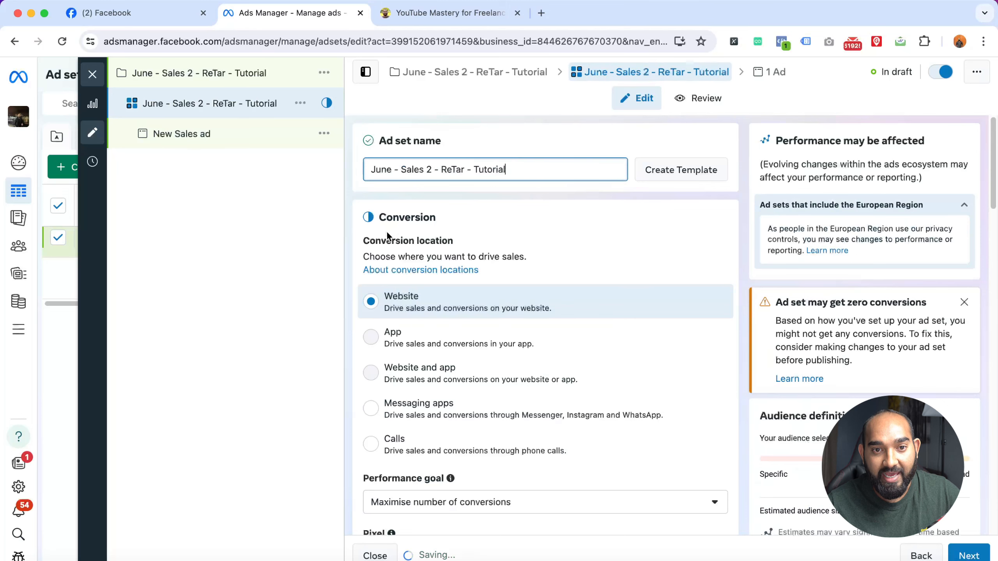
- Select RAFYs - Course Promo 1 as the pixel for the ad set's website conversions
{"action": "scroll", "coordinate": [472, 250], "scroll_direction": "down", "scroll_amount": 1}
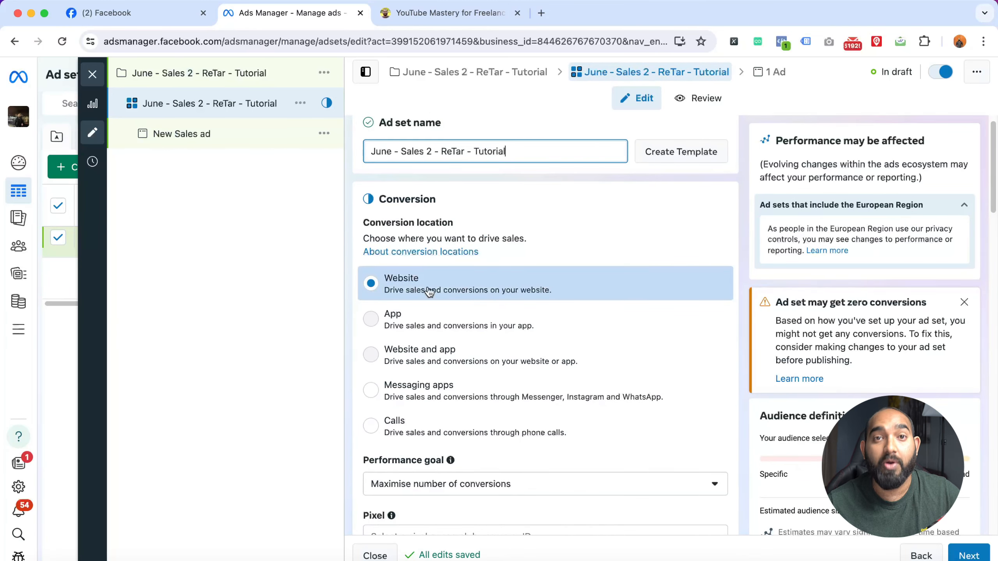
{"action": "scroll", "coordinate": [430, 291], "scroll_direction": "down", "scroll_amount": 5}
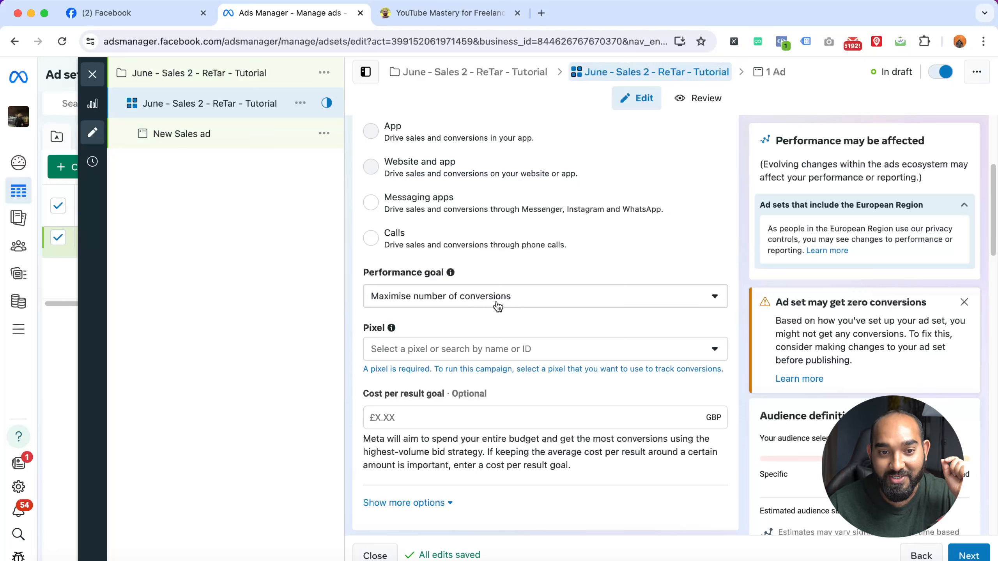
{"action": "left_click", "coordinate": [440, 357]}
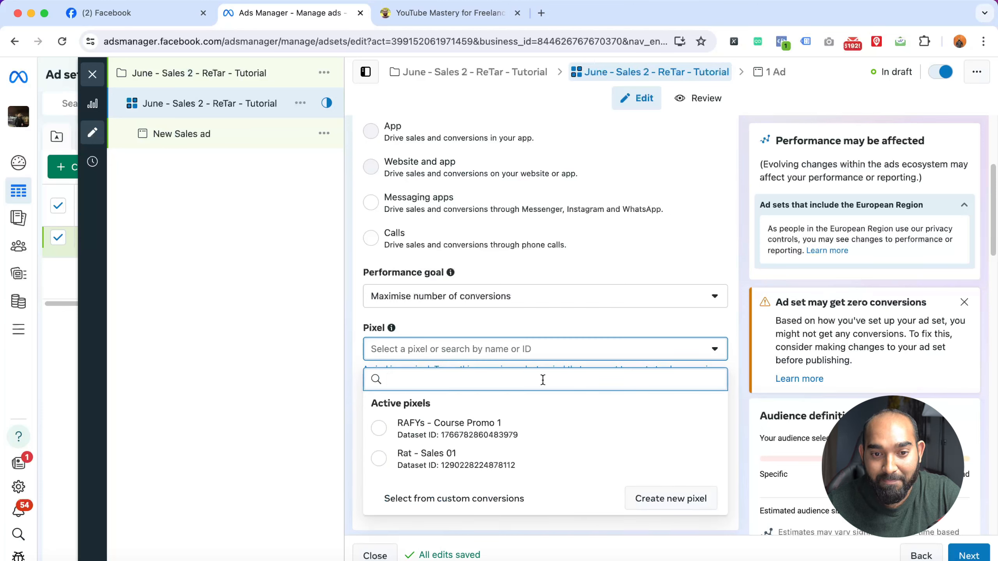
{"action": "left_click", "coordinate": [468, 431]}
{"action": "left_click", "coordinate": [436, 358]}
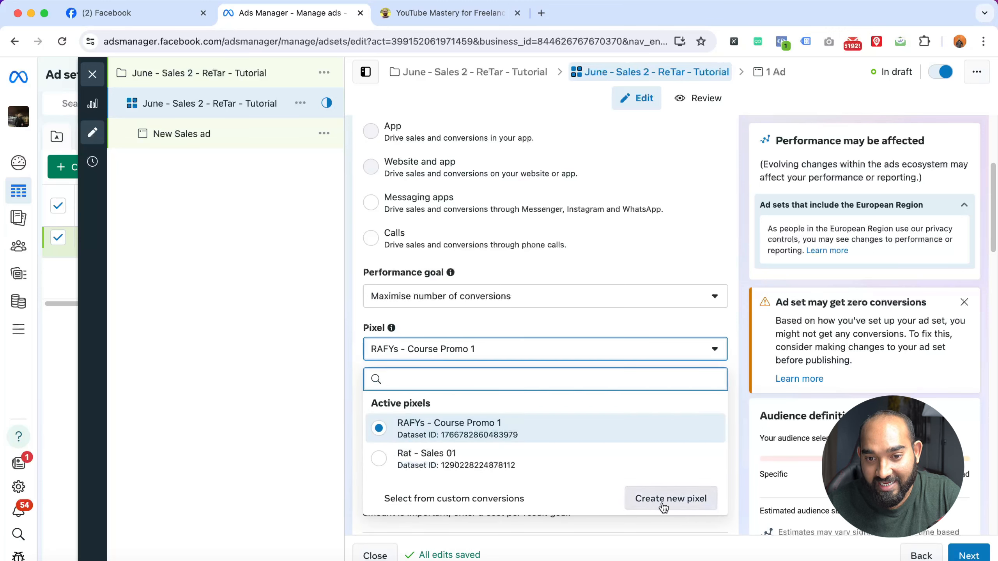
{"action": "left_click", "coordinate": [480, 432]}
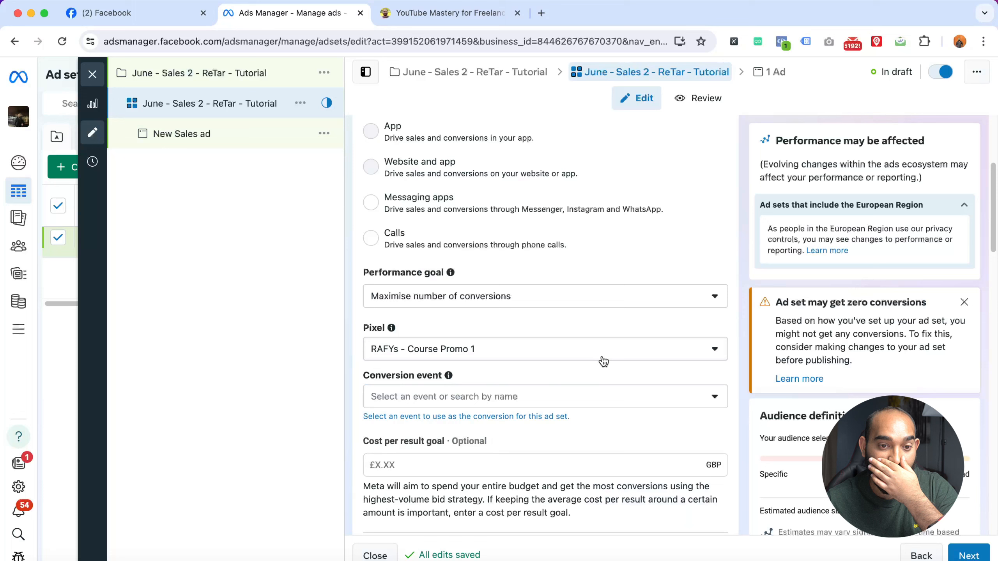
- Set the ad set's conversion event to Purchase
{"action": "scroll", "coordinate": [471, 391], "scroll_direction": "down", "scroll_amount": 2}
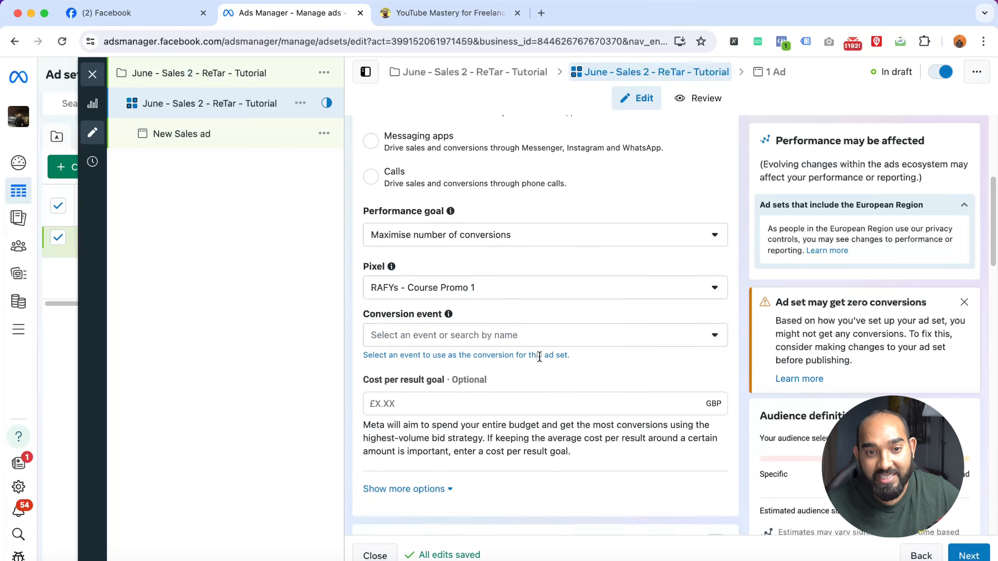
{"action": "left_click", "coordinate": [451, 334]}
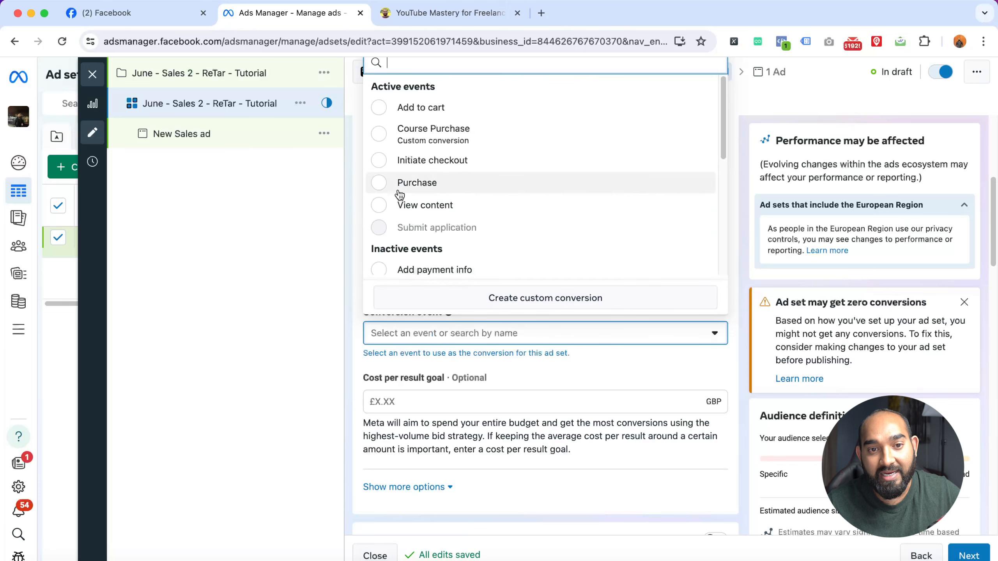
{"action": "left_click", "coordinate": [411, 190]}
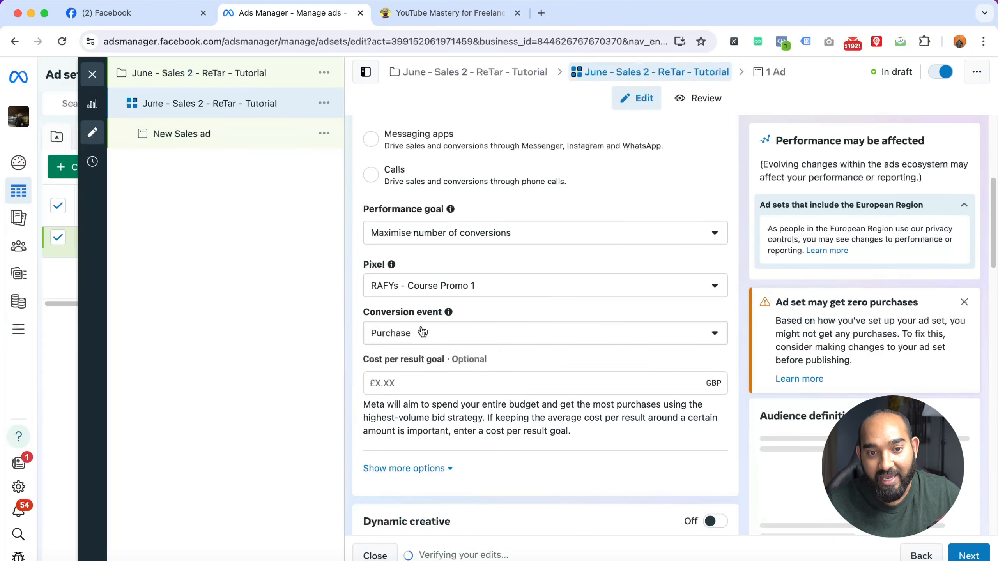
- Set the ad set's daily budget to £10
{"action": "scroll", "coordinate": [402, 294], "scroll_direction": "down", "scroll_amount": 3}
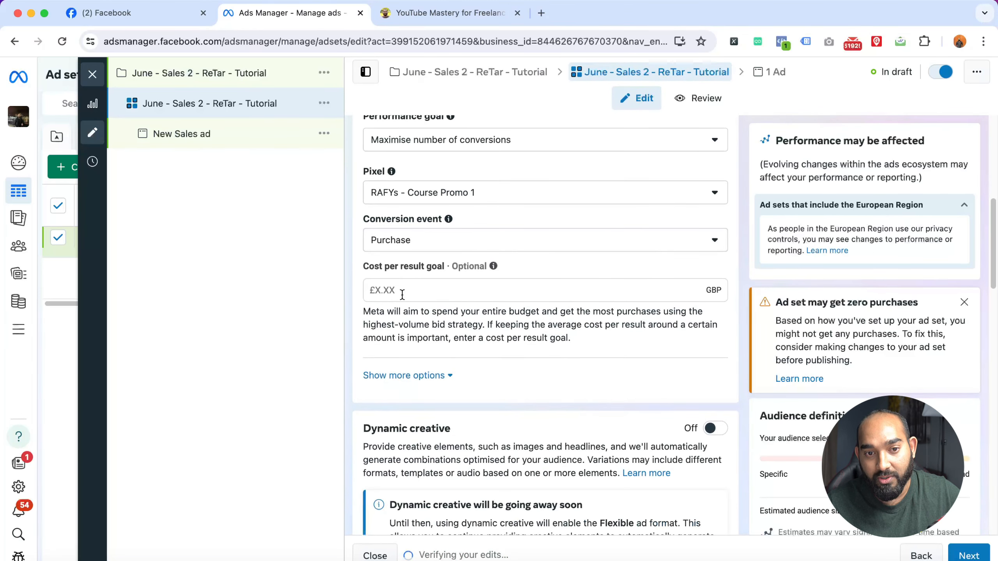
{"action": "scroll", "coordinate": [384, 376], "scroll_direction": "down", "scroll_amount": 4}
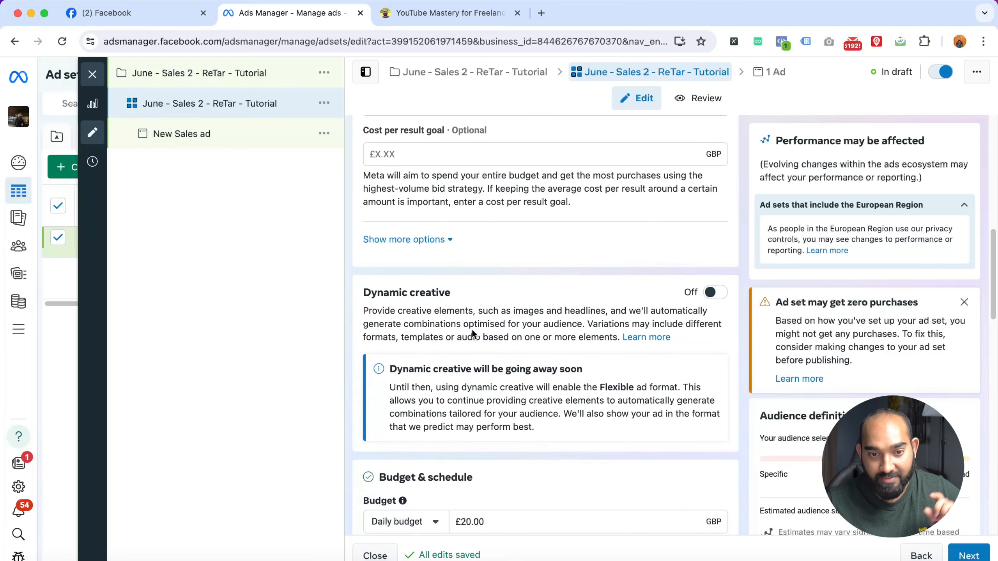
{"action": "scroll", "coordinate": [472, 332], "scroll_direction": "down", "scroll_amount": 3}
{"action": "scroll", "coordinate": [534, 365], "scroll_direction": "down", "scroll_amount": 1}
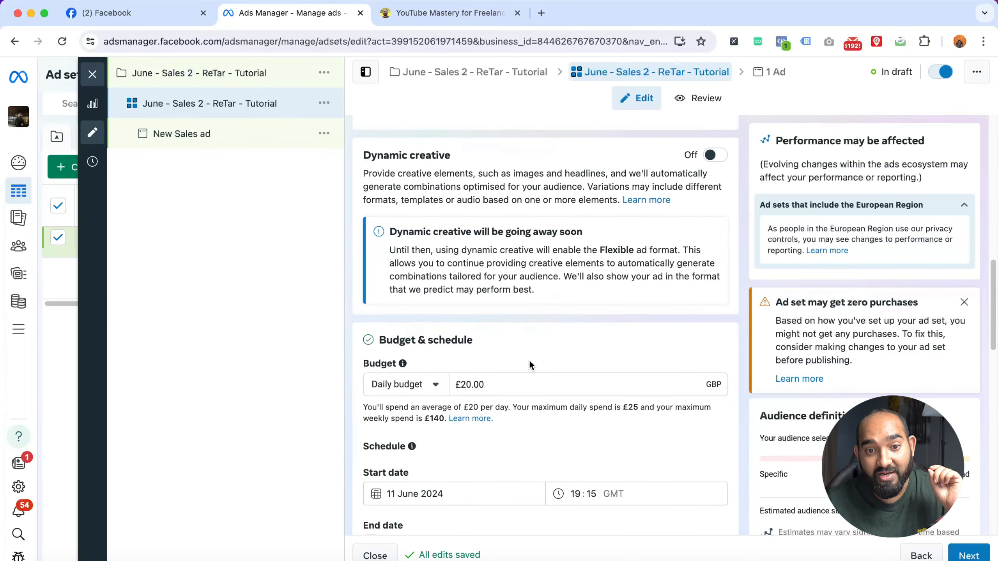
{"action": "scroll", "coordinate": [516, 394], "scroll_direction": "down", "scroll_amount": 1}
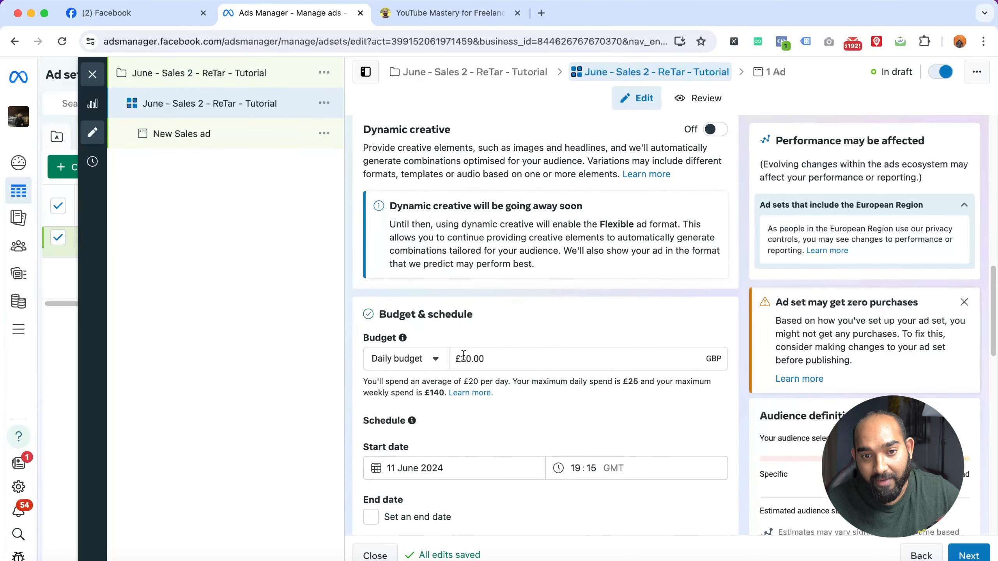
{"action": "left_click_drag", "start_coordinate": [463, 355], "coordinate": [493, 359]}
{"action": "type", "text": "10"}
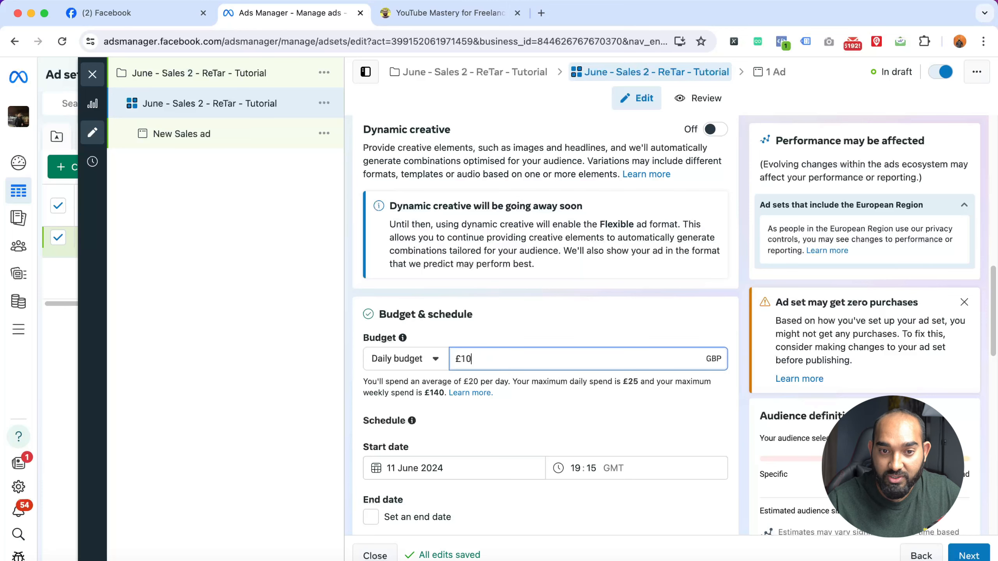
{"action": "left_click", "coordinate": [535, 332]}
- Enable an end date in the ad set's schedule and turn it off again without choosing a date
{"action": "scroll", "coordinate": [576, 381], "scroll_direction": "down", "scroll_amount": 3}
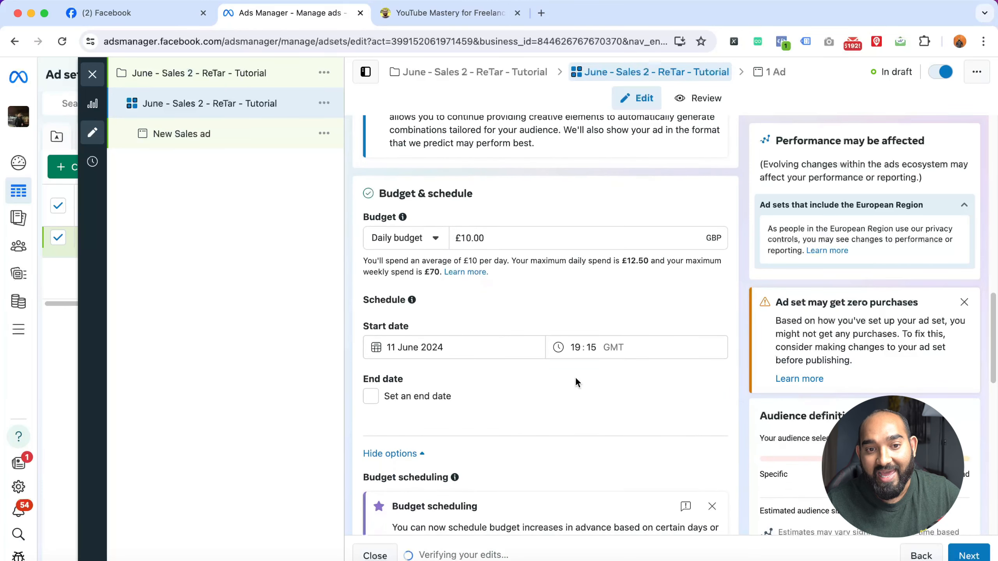
{"action": "left_click", "coordinate": [442, 401]}
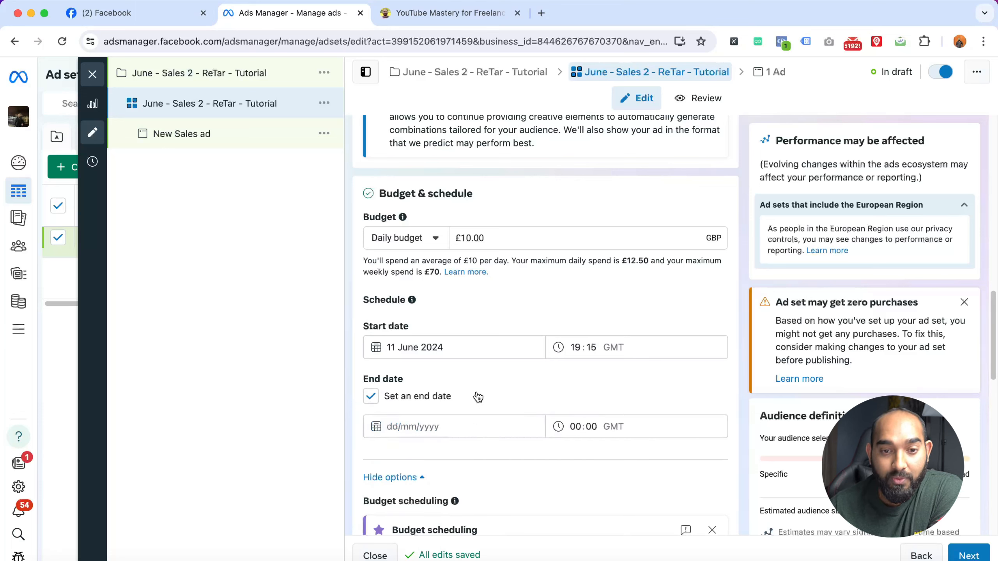
{"action": "left_click", "coordinate": [397, 398]}
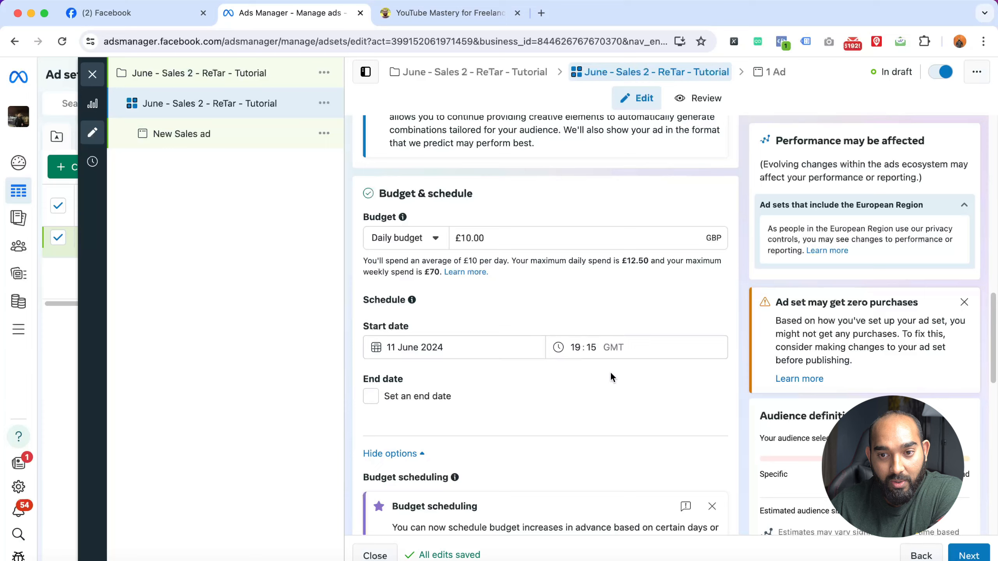
- Switch the ad set from Advantage+ audience to the original audience options
{"action": "scroll", "coordinate": [611, 373], "scroll_direction": "down", "scroll_amount": 3}
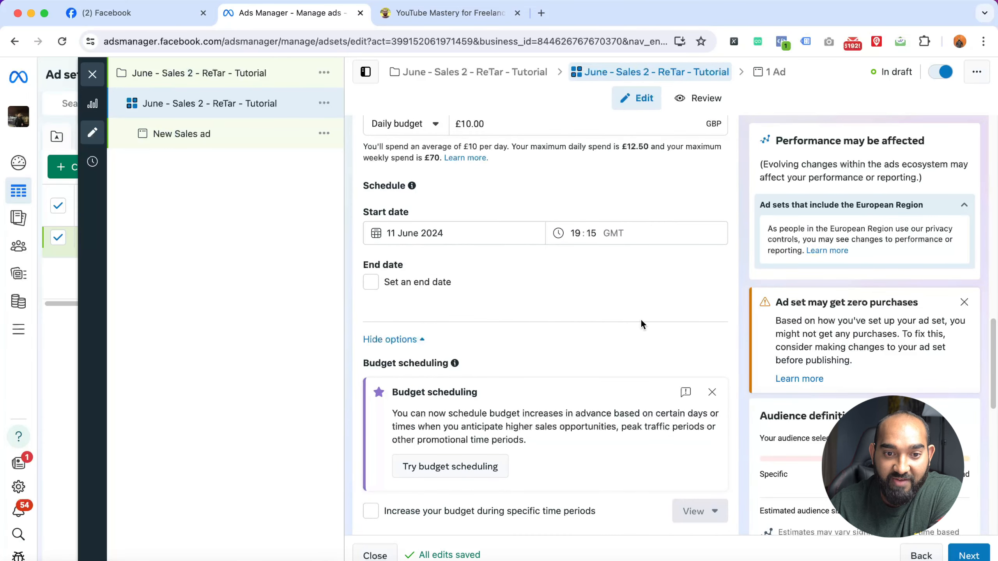
{"action": "scroll", "coordinate": [638, 305], "scroll_direction": "down", "scroll_amount": 5}
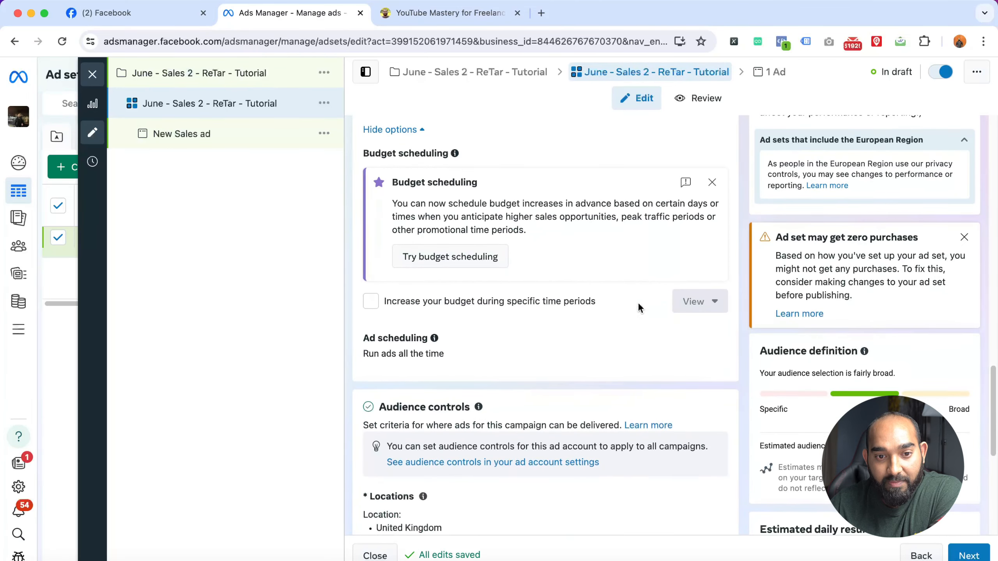
{"action": "scroll", "coordinate": [499, 279], "scroll_direction": "down", "scroll_amount": 4}
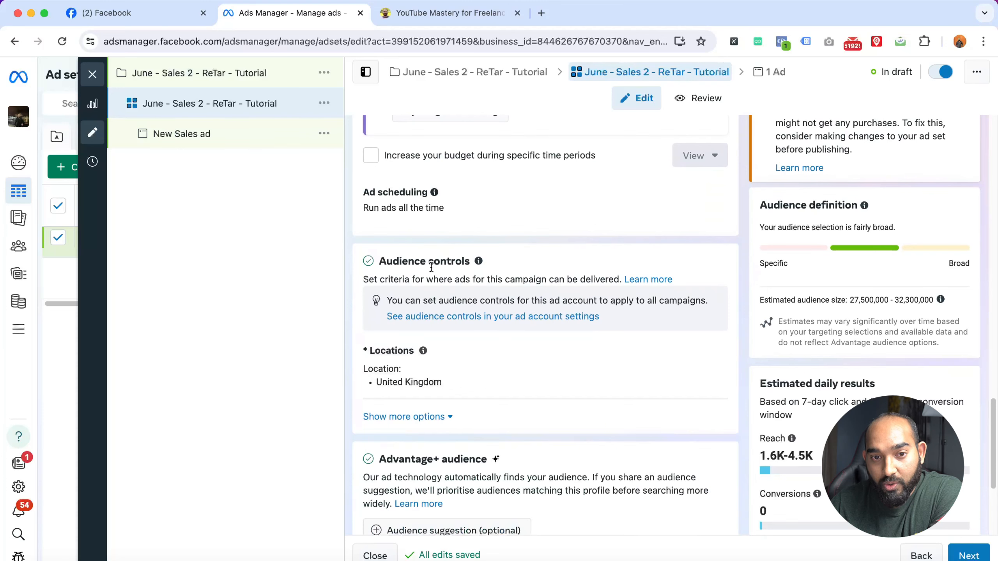
{"action": "scroll", "coordinate": [559, 259], "scroll_direction": "down", "scroll_amount": 4}
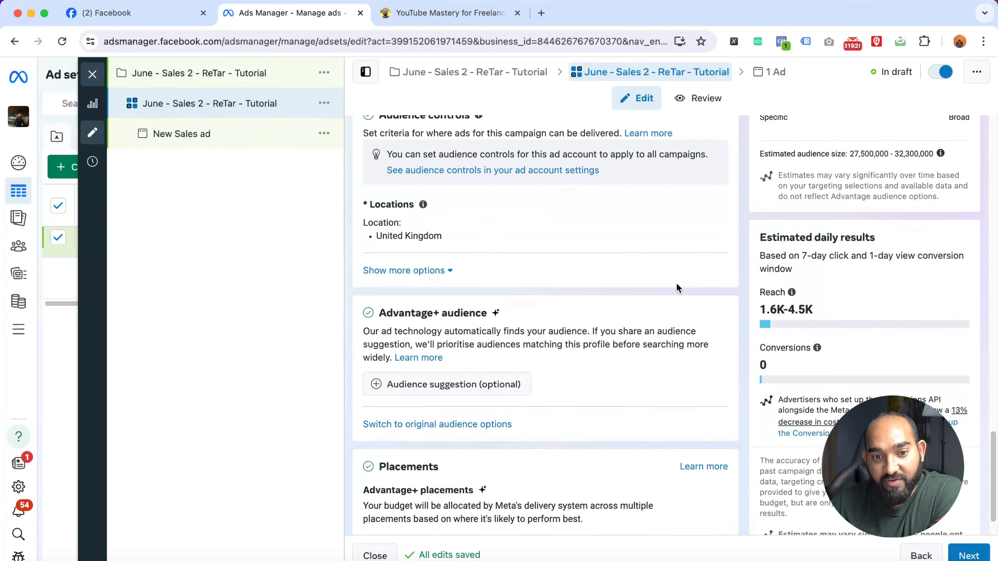
{"action": "scroll", "coordinate": [683, 285], "scroll_direction": "down", "scroll_amount": 1}
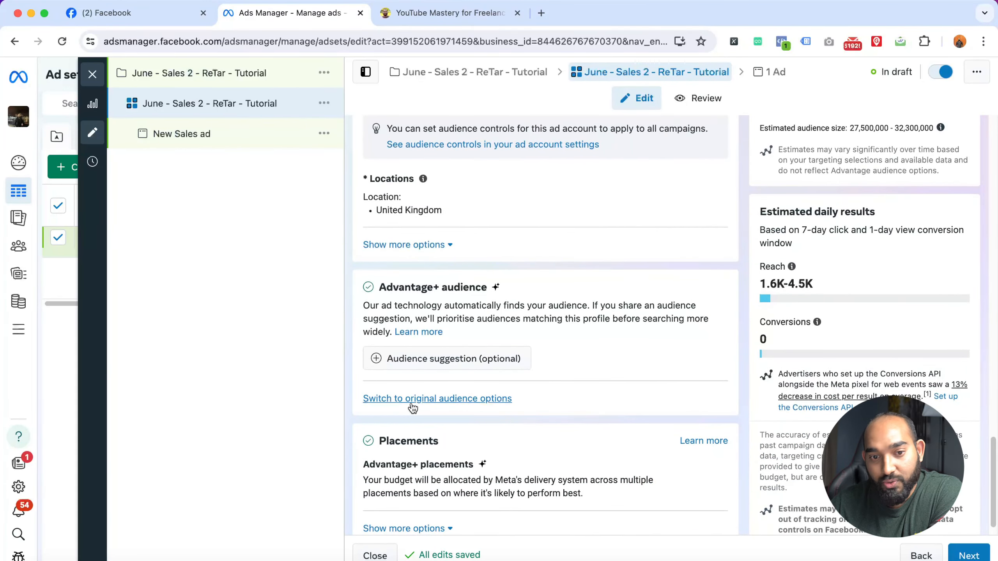
{"action": "left_click", "coordinate": [487, 399]}
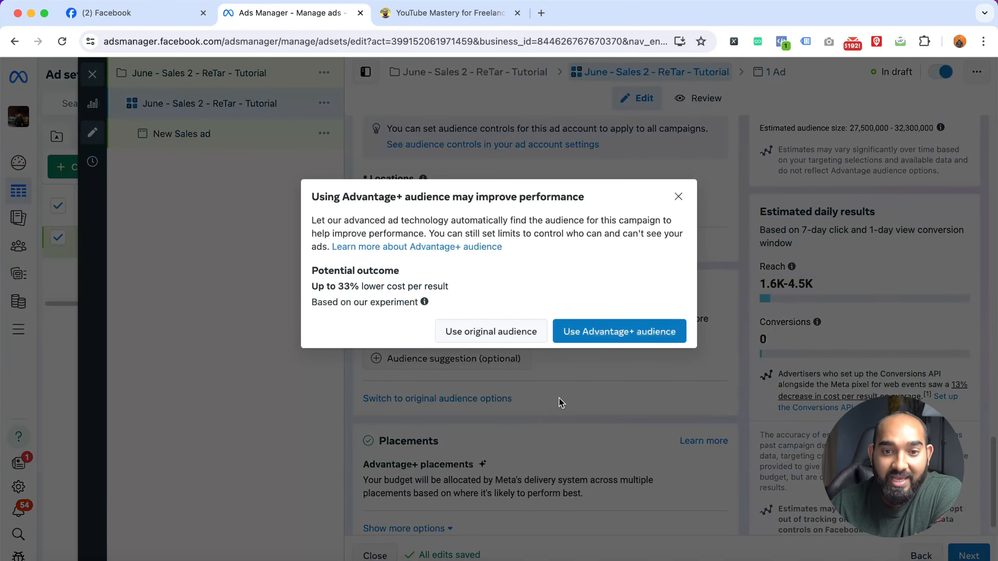
{"action": "left_click", "coordinate": [475, 339]}
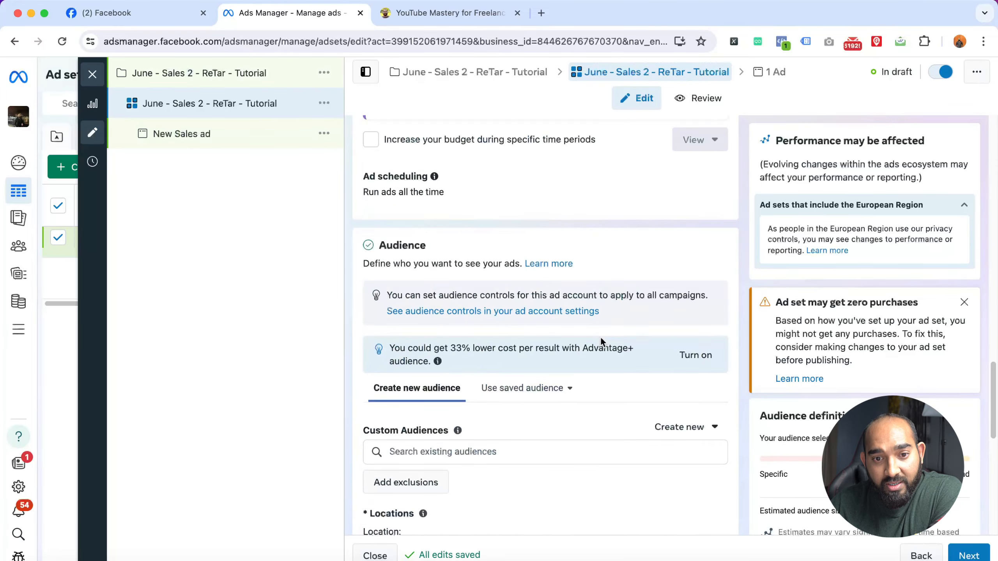
- Add the existing website Custom Audience "View Content + AdToCart - Ex Purchased" to the ad set's targeting
{"action": "scroll", "coordinate": [601, 339], "scroll_direction": "down", "scroll_amount": 6}
{"action": "scroll", "coordinate": [601, 339], "scroll_direction": "up", "scroll_amount": 1}
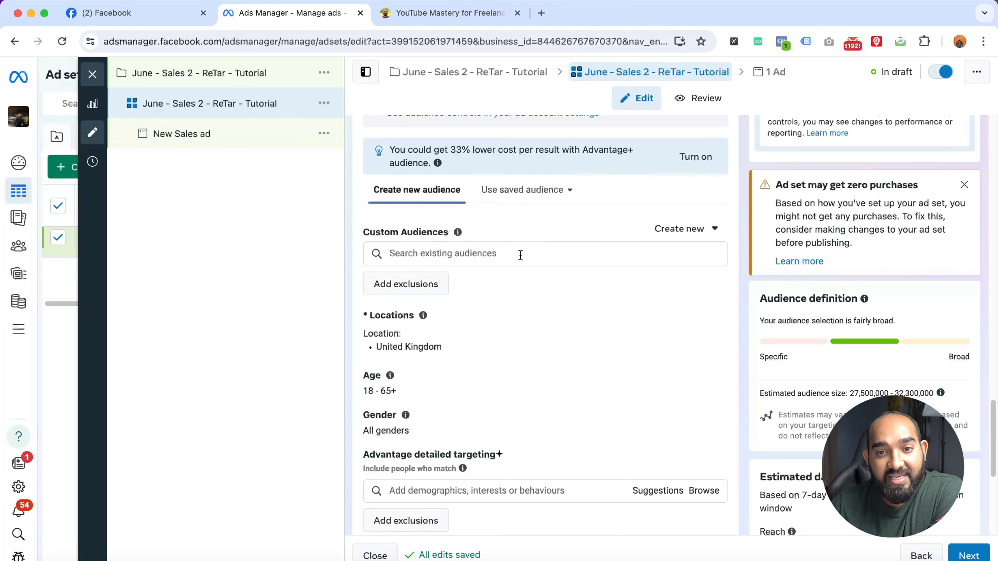
{"action": "left_click", "coordinate": [684, 229]}
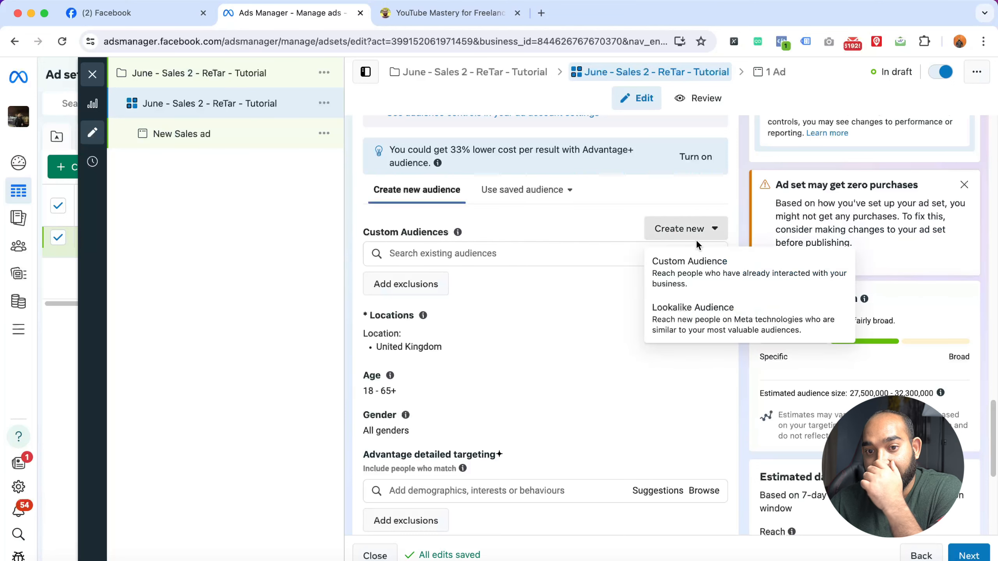
{"action": "left_click", "coordinate": [509, 252]}
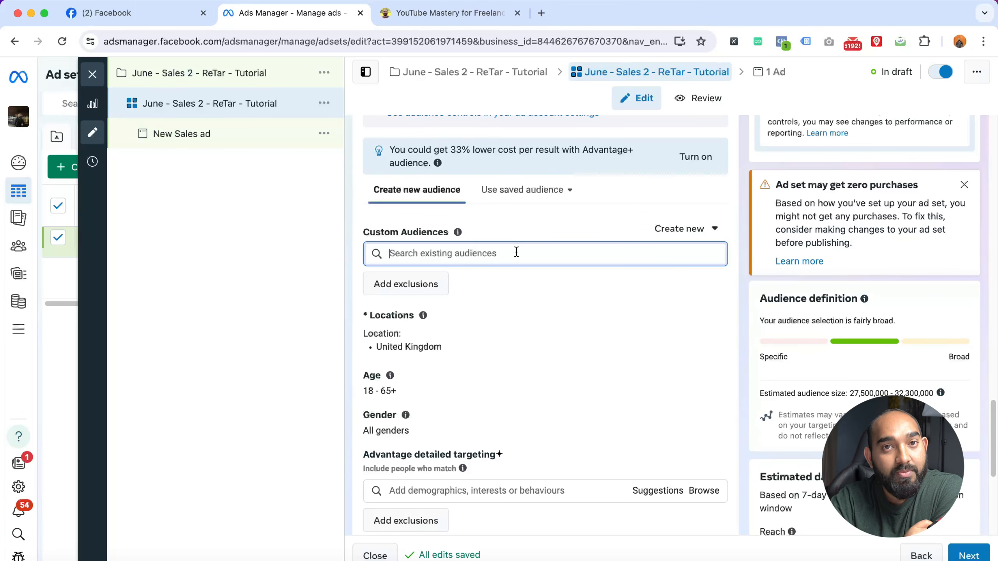
{"action": "left_click", "coordinate": [516, 252]}
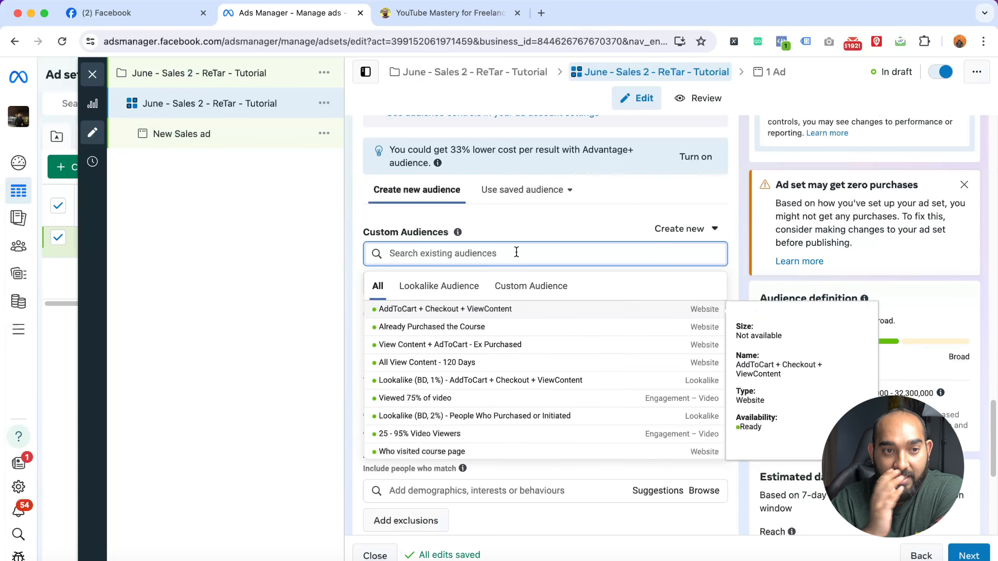
{"action": "left_click", "coordinate": [483, 251]}
{"action": "left_click", "coordinate": [483, 251]}
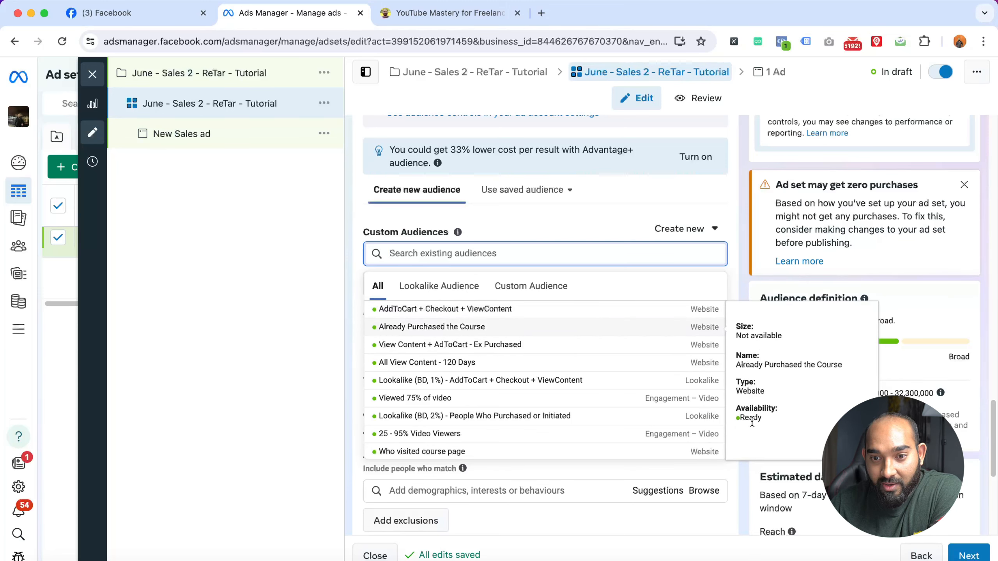
{"action": "left_click", "coordinate": [493, 345]}
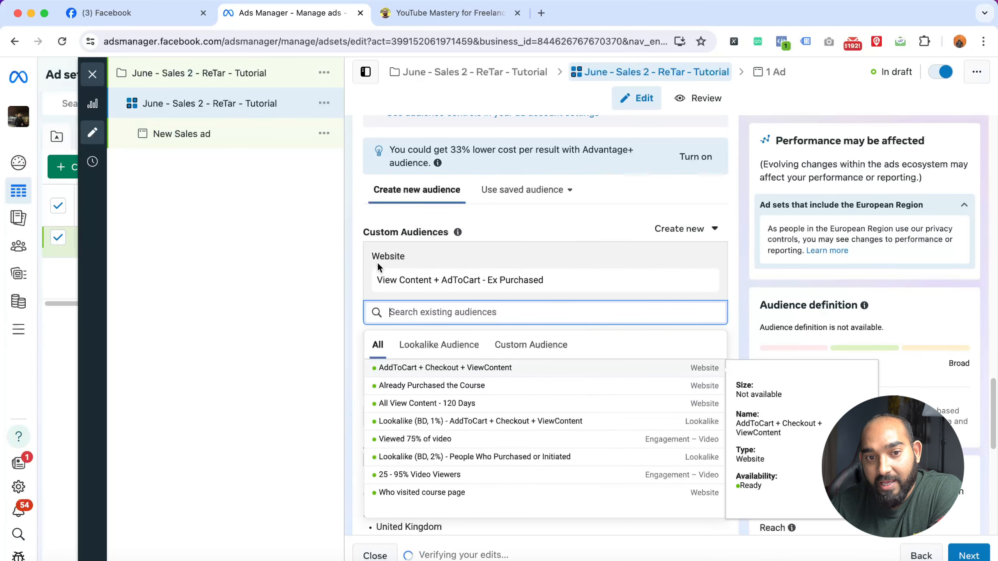
{"action": "left_click", "coordinate": [358, 267]}
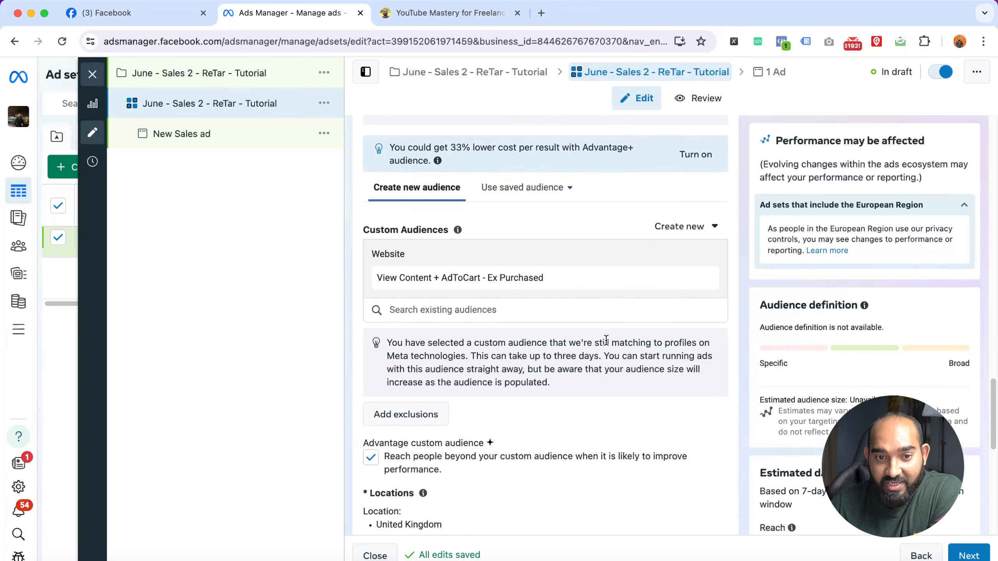
- Turn off Advantage custom audience so ads do not reach people beyond the selected Custom Audience
{"action": "scroll", "coordinate": [564, 316], "scroll_direction": "down", "scroll_amount": 3}
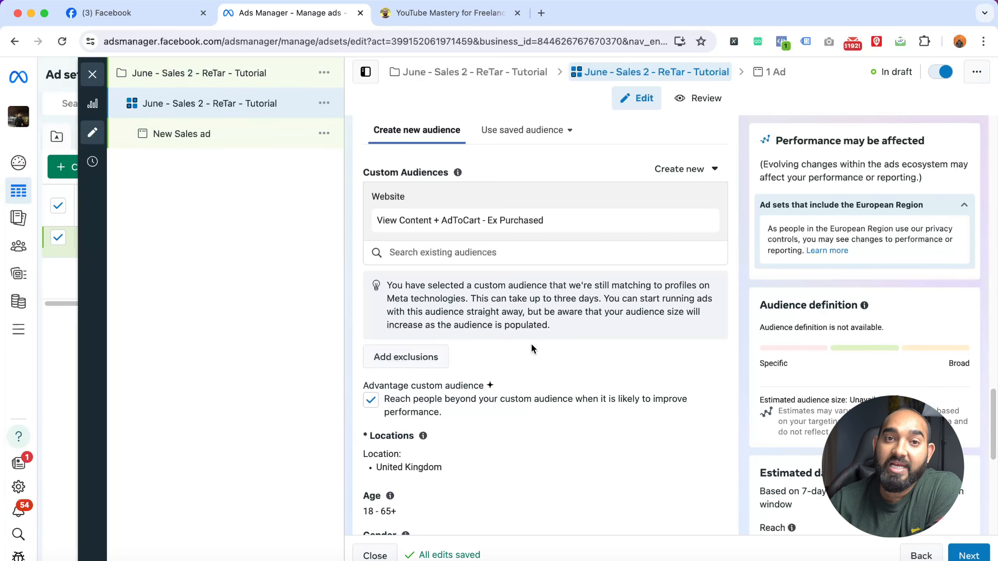
{"action": "scroll", "coordinate": [512, 341], "scroll_direction": "down", "scroll_amount": 1}
{"action": "scroll", "coordinate": [521, 336], "scroll_direction": "down", "scroll_amount": 3}
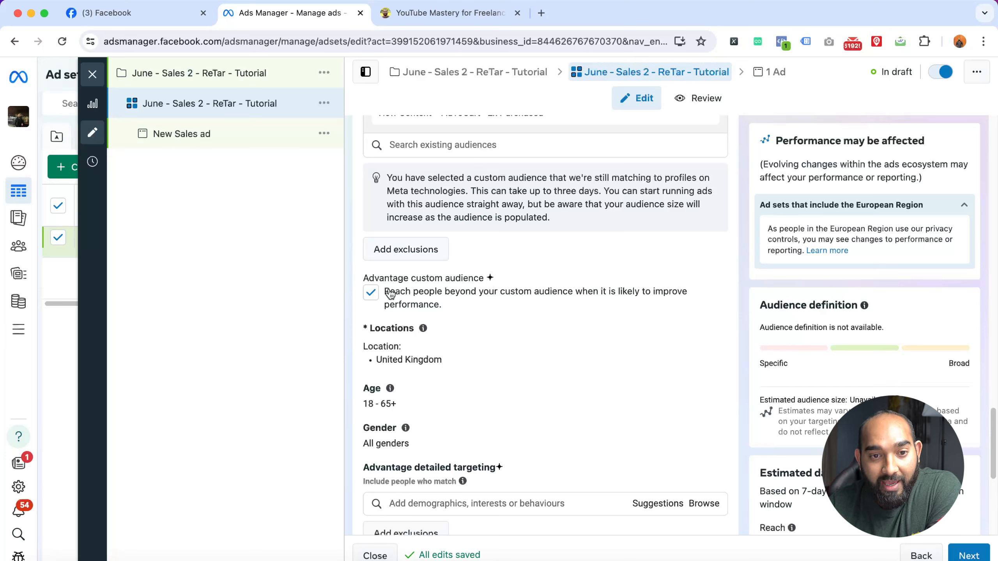
{"action": "left_click", "coordinate": [380, 300]}
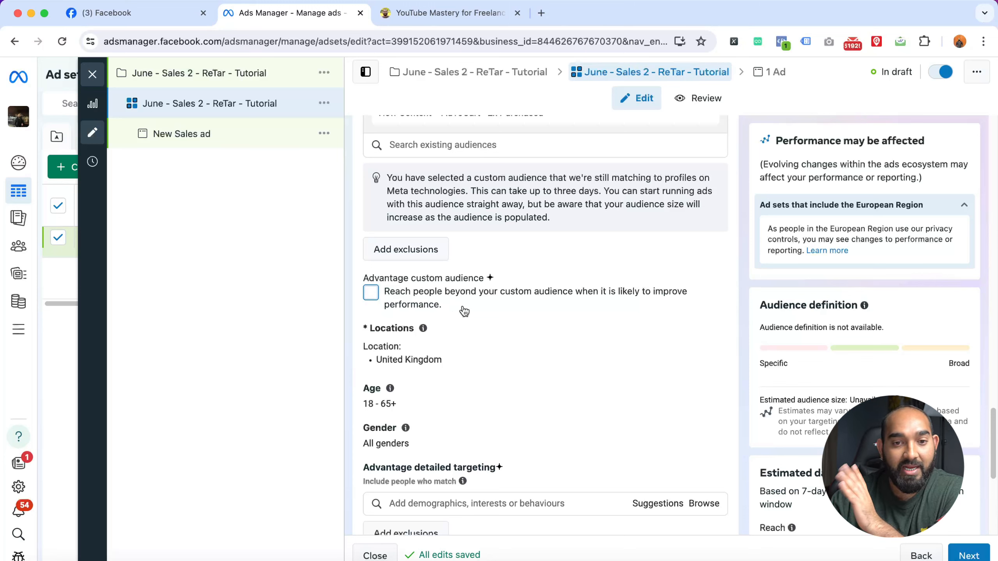
- Replace United Kingdom with Bangladesh as the ad set's included targeting location
{"action": "scroll", "coordinate": [505, 274], "scroll_direction": "down", "scroll_amount": 3}
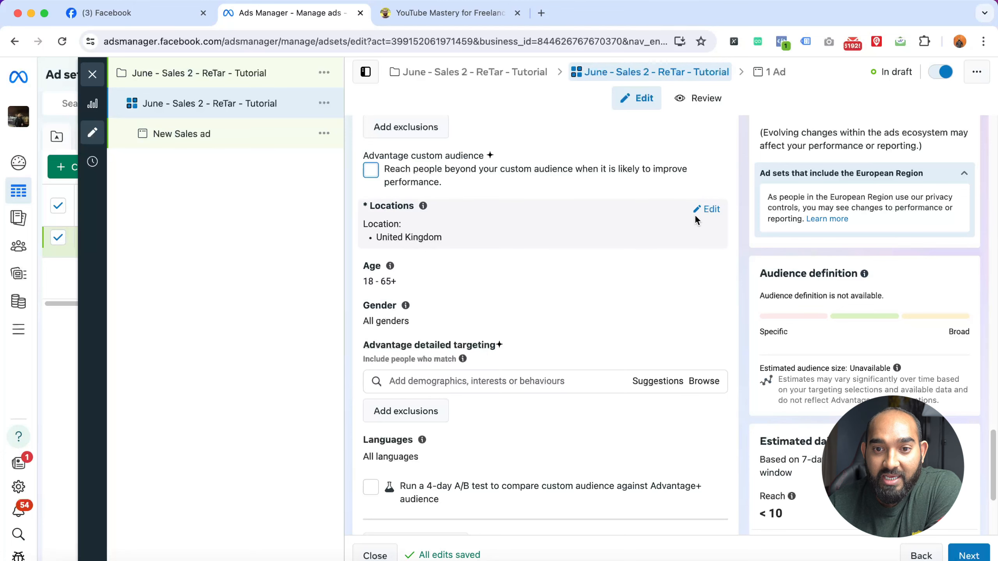
{"action": "left_click", "coordinate": [707, 209]}
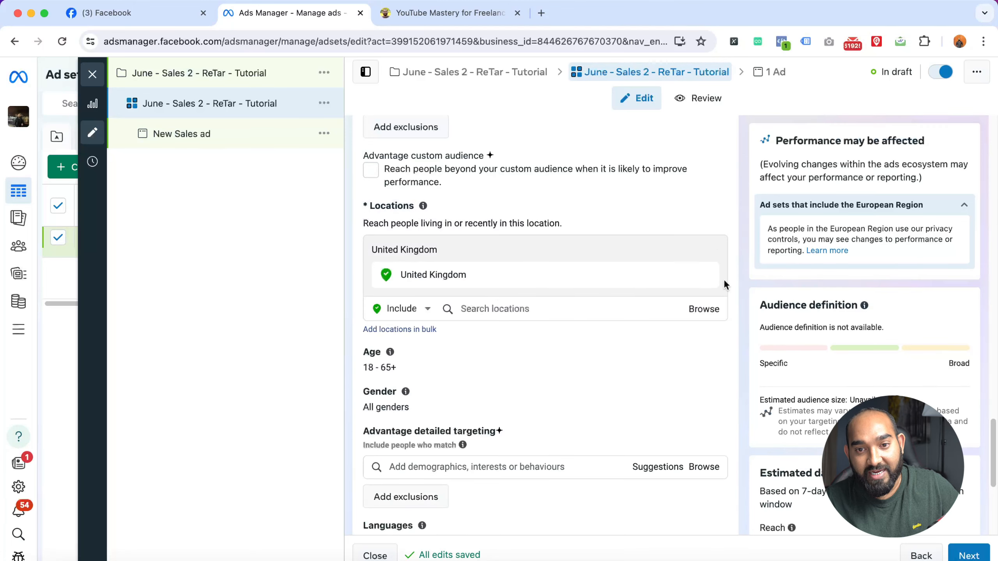
{"action": "left_click", "coordinate": [704, 277]}
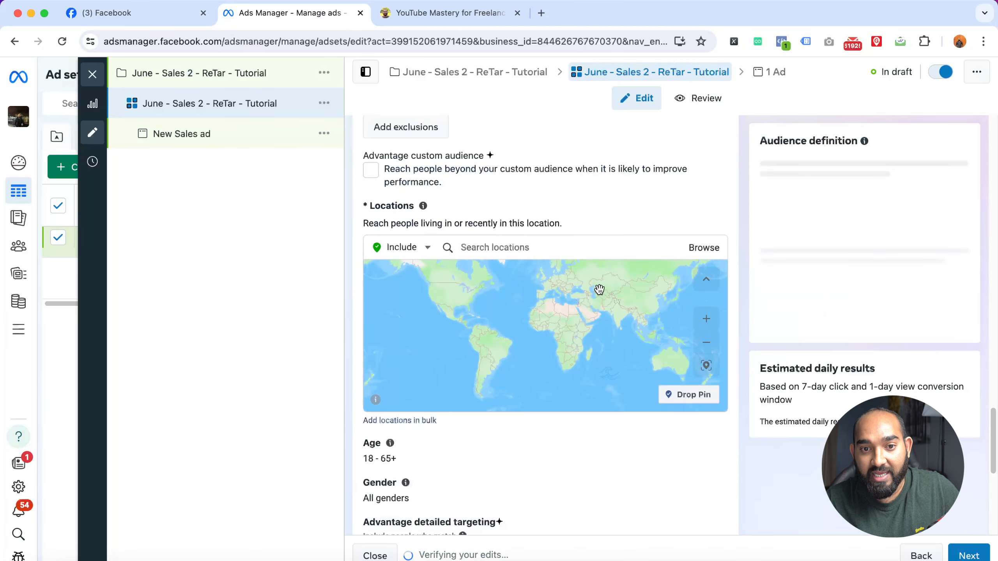
{"action": "left_click", "coordinate": [508, 252]}
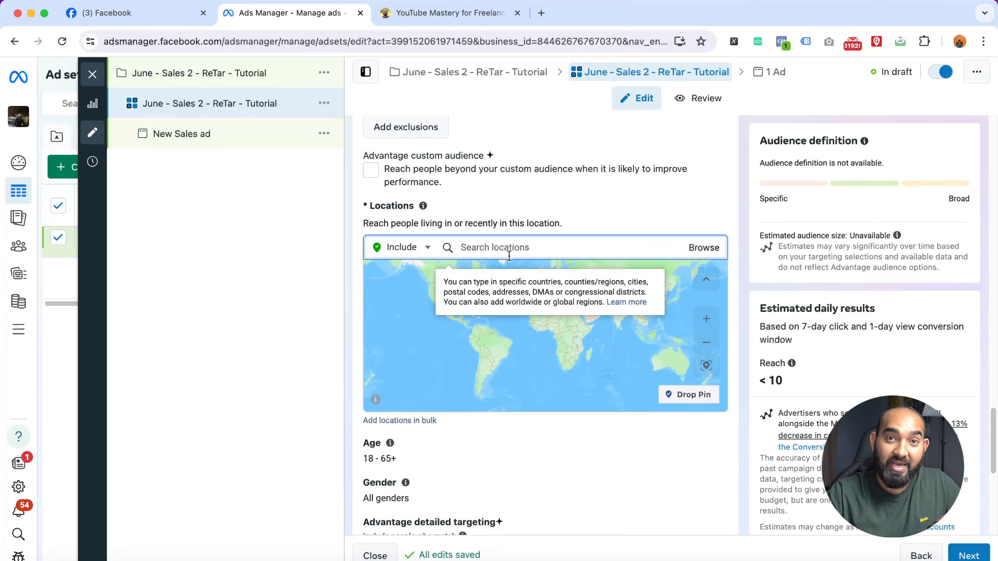
{"action": "type", "text": "ba"}
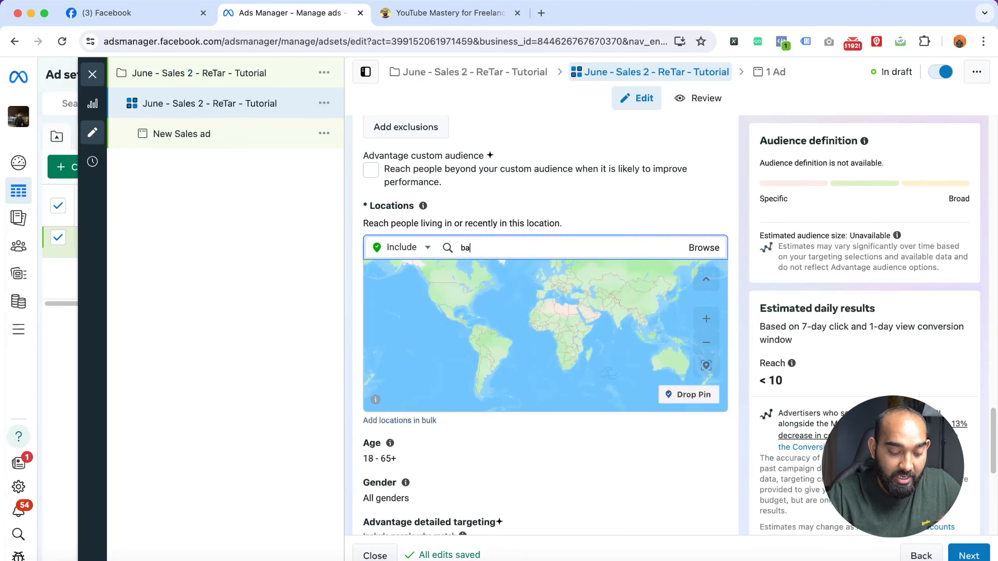
{"action": "type", "text": "ng"}
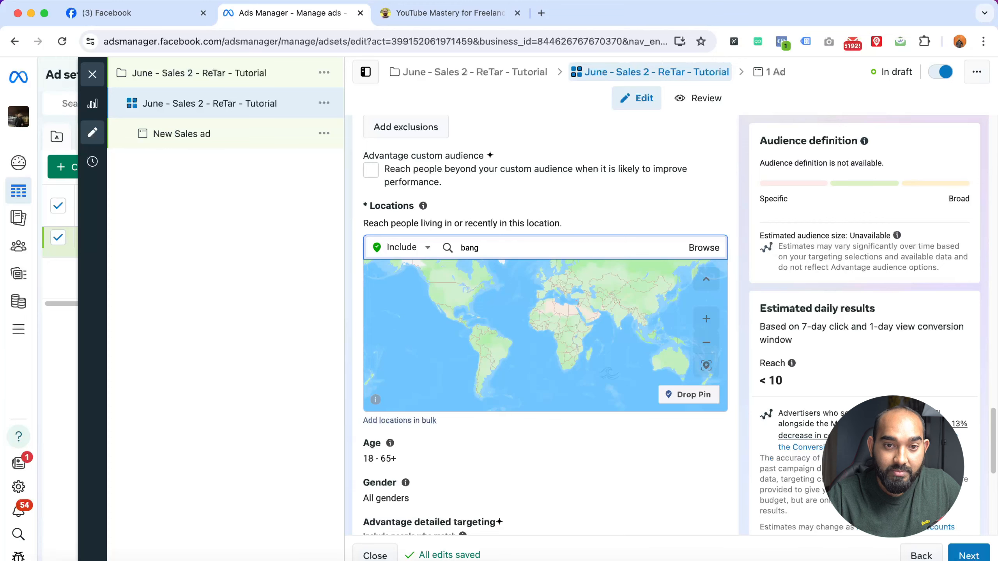
{"action": "type", "text": "ladesh"}
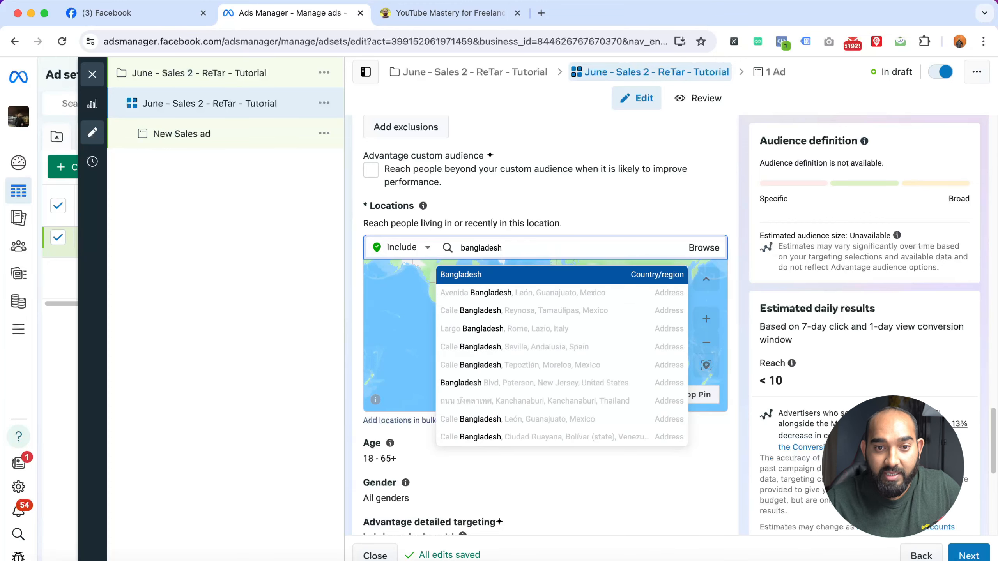
{"action": "key", "text": "Return"}
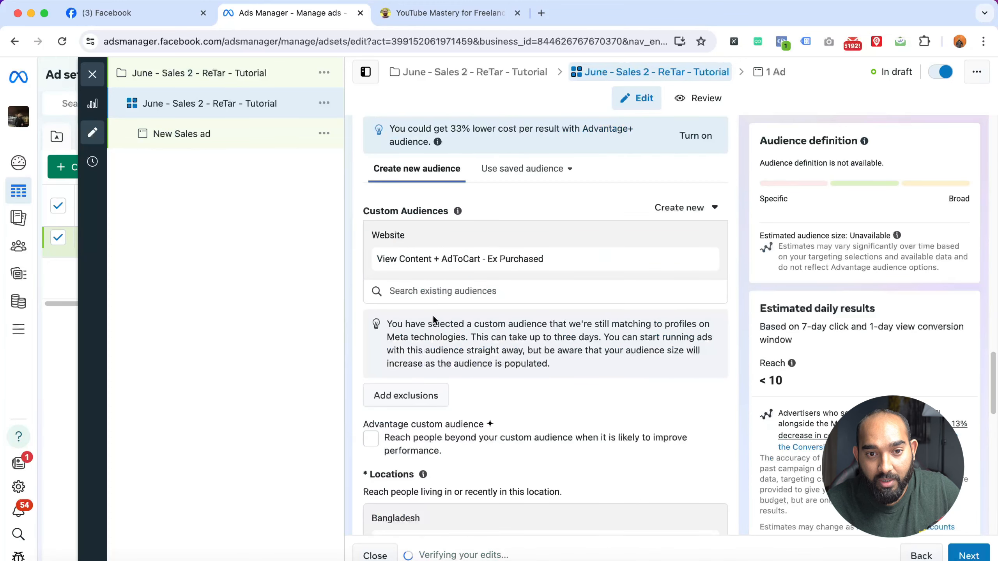
{"action": "scroll", "coordinate": [629, 282], "scroll_direction": "down", "scroll_amount": 10}
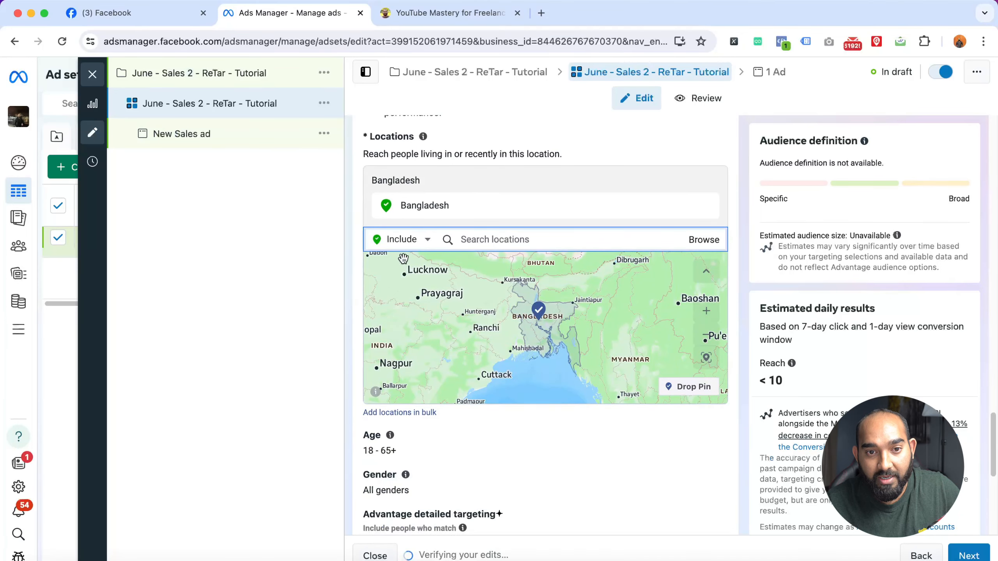
- Review the ad set's Custom Audience, location, age, gender, detailed targeting and language settings together with the estimated daily reach
{"action": "scroll", "coordinate": [365, 441], "scroll_direction": "down", "scroll_amount": 3}
{"action": "scroll", "coordinate": [365, 440], "scroll_direction": "down", "scroll_amount": 1}
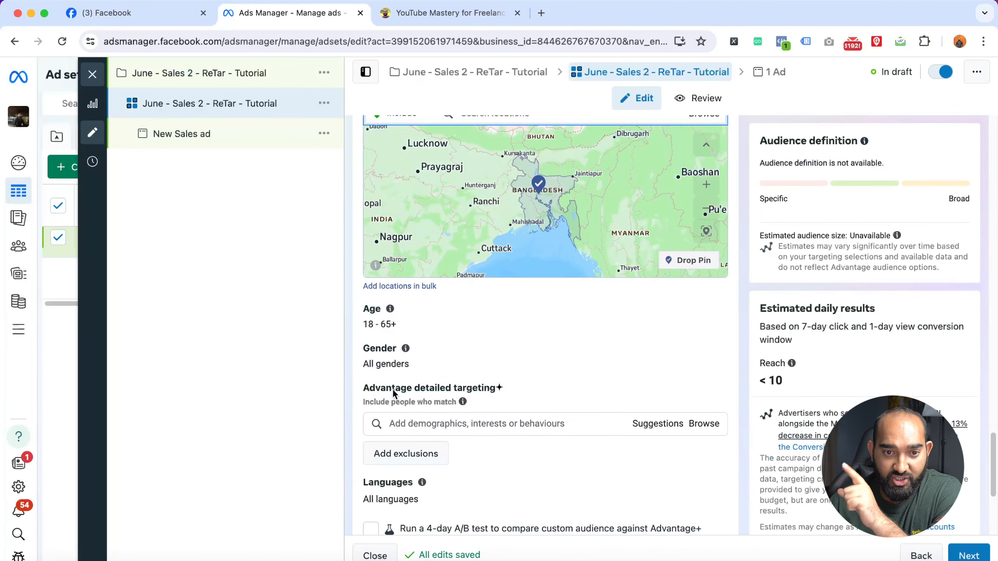
{"action": "scroll", "coordinate": [567, 359], "scroll_direction": "down", "scroll_amount": 3}
{"action": "scroll", "coordinate": [521, 339], "scroll_direction": "down", "scroll_amount": 1}
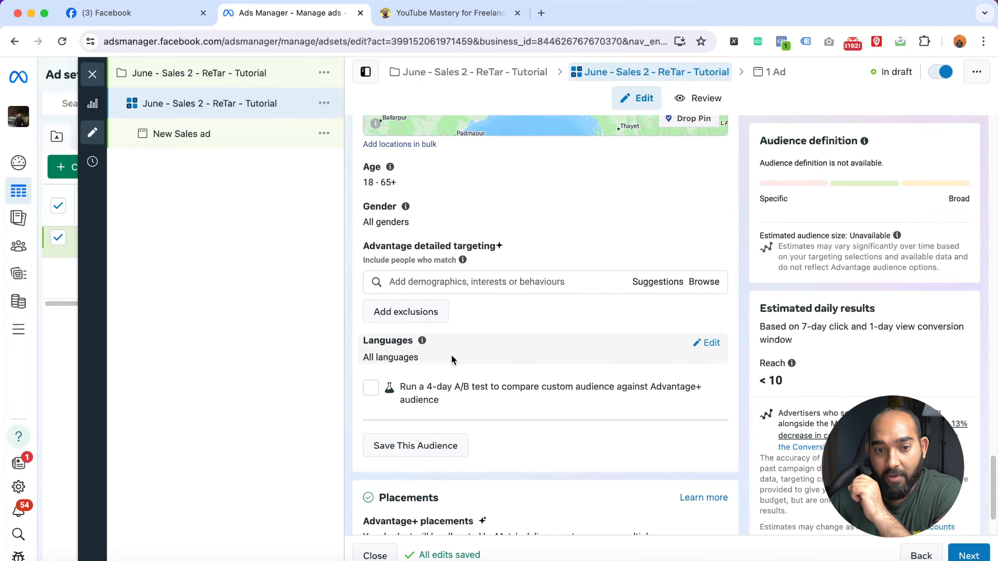
{"action": "scroll", "coordinate": [487, 335], "scroll_direction": "up", "scroll_amount": 20}
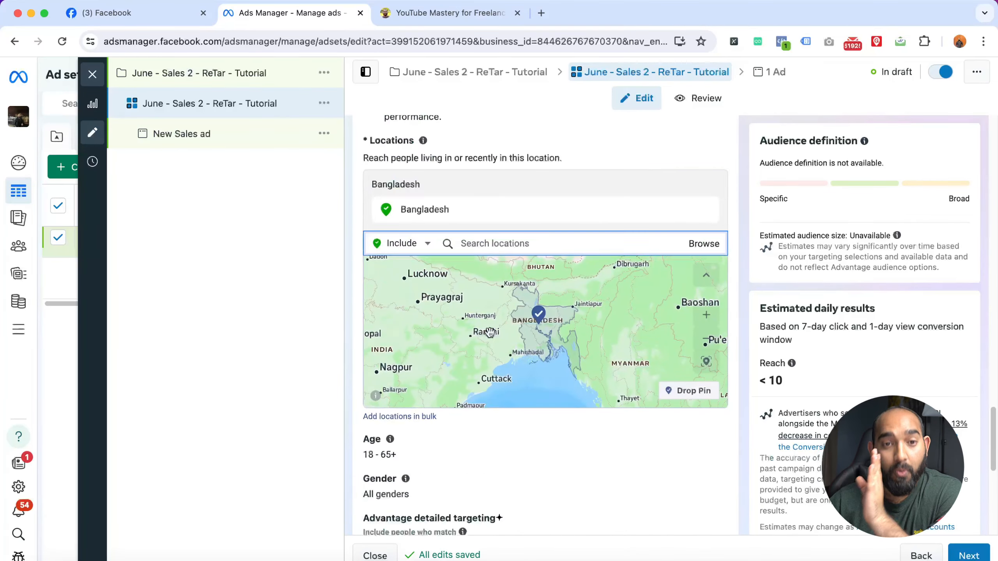
{"action": "scroll", "coordinate": [474, 331], "scroll_direction": "down", "scroll_amount": 5}
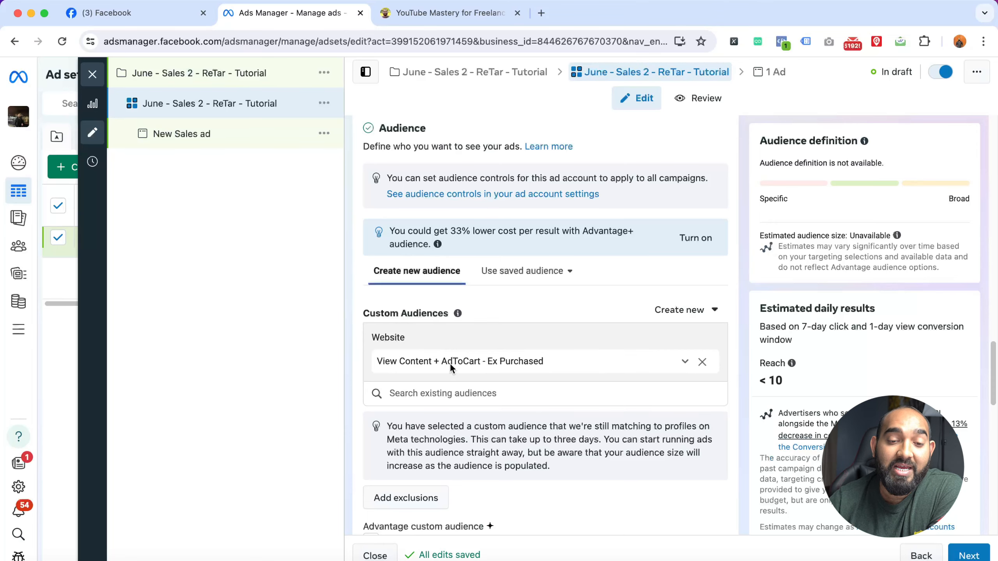
{"action": "scroll", "coordinate": [442, 363], "scroll_direction": "down", "scroll_amount": 10}
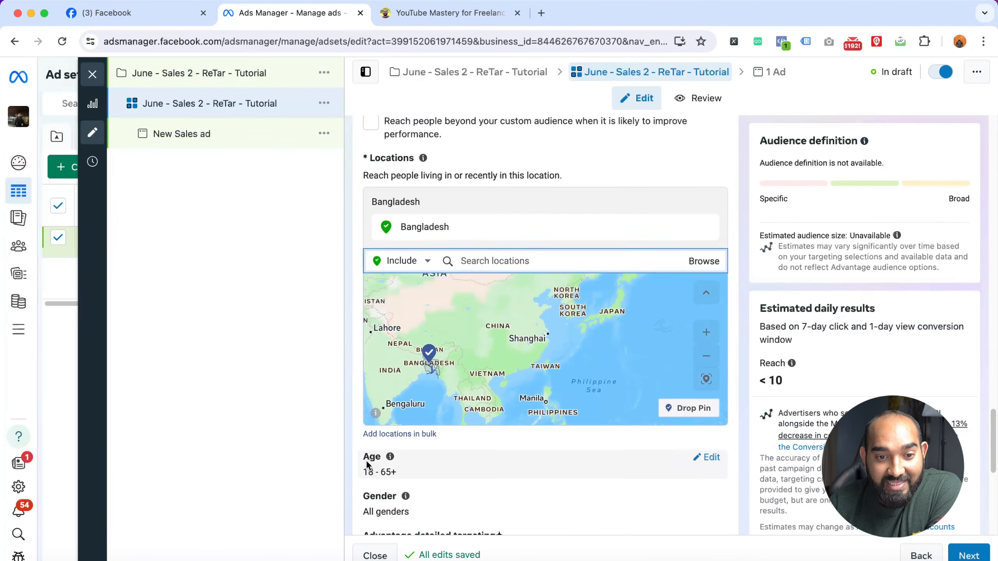
{"action": "scroll", "coordinate": [385, 319], "scroll_direction": "down", "scroll_amount": 4}
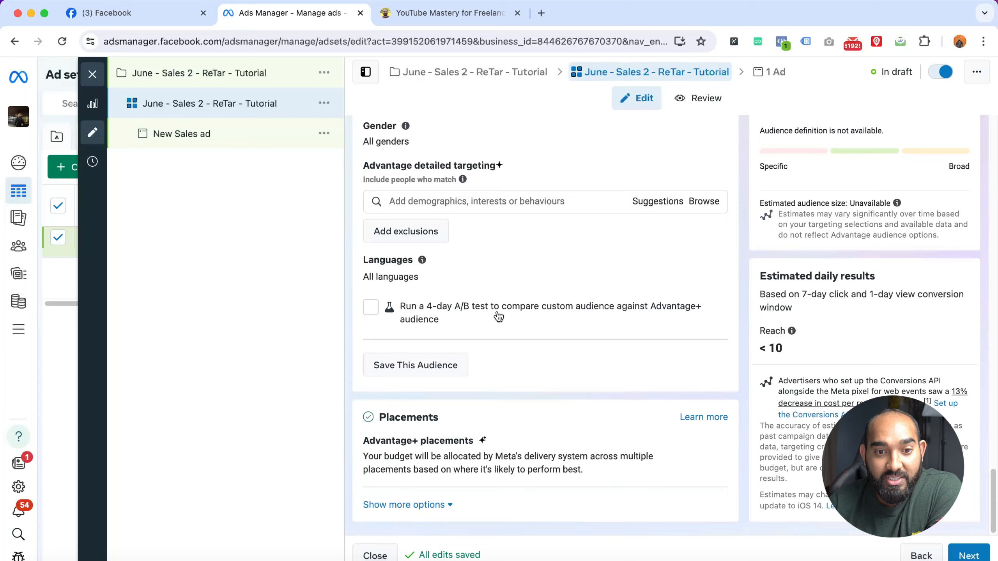
{"action": "scroll", "coordinate": [460, 197], "scroll_direction": "up", "scroll_amount": 8}
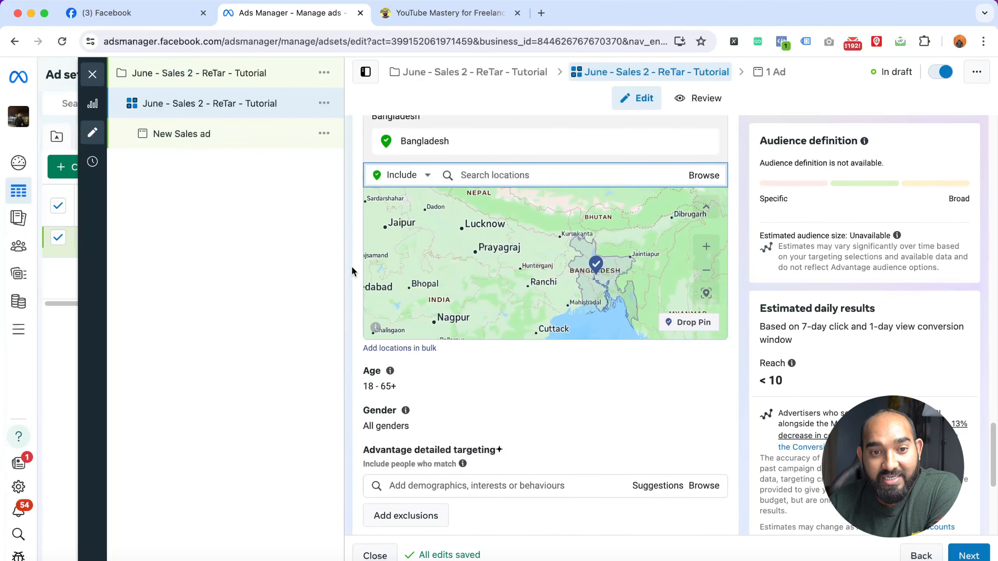
{"action": "scroll", "coordinate": [353, 277], "scroll_direction": "up", "scroll_amount": 7}
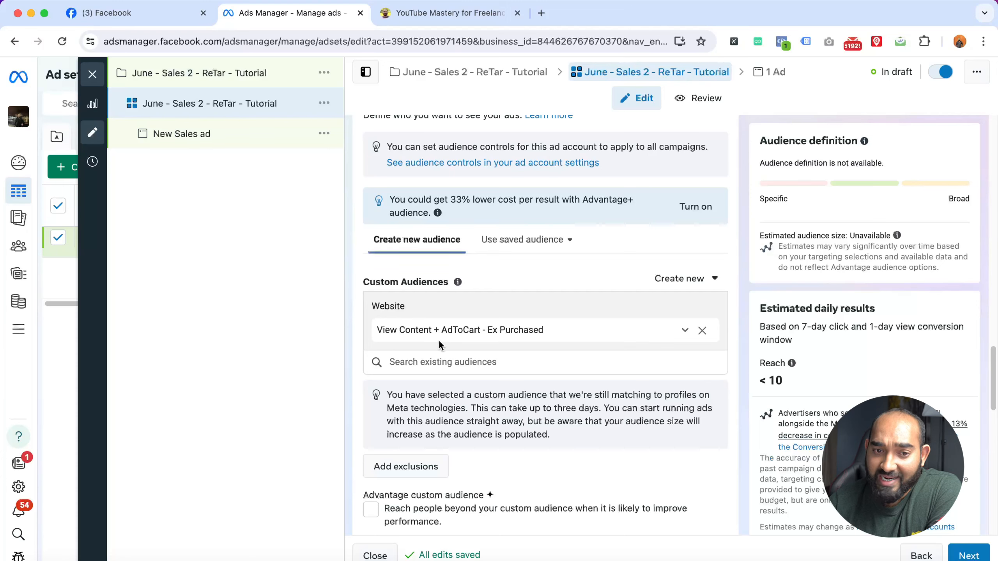
{"action": "scroll", "coordinate": [393, 338], "scroll_direction": "down", "scroll_amount": 7}
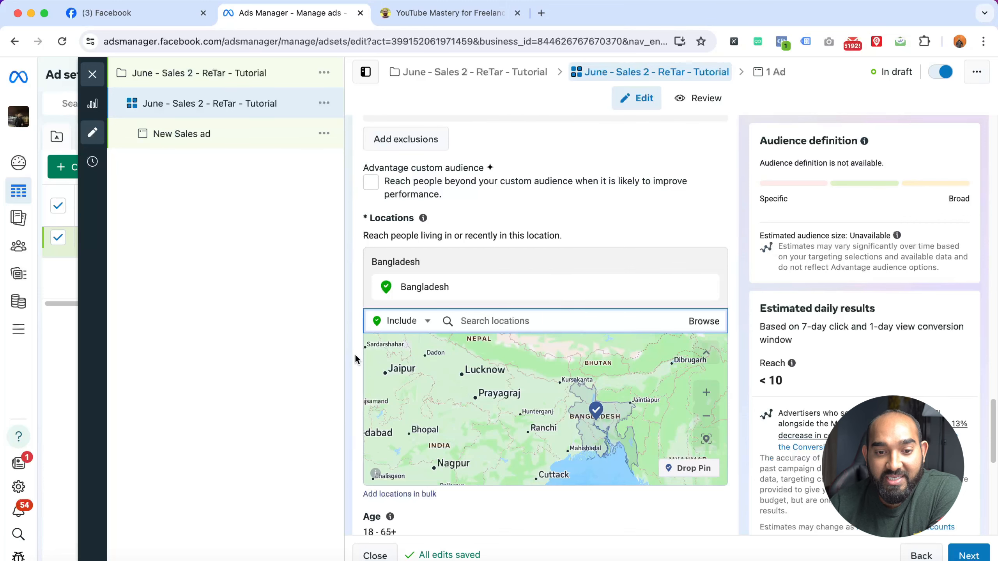
{"action": "scroll", "coordinate": [354, 354], "scroll_direction": "down", "scroll_amount": 7}
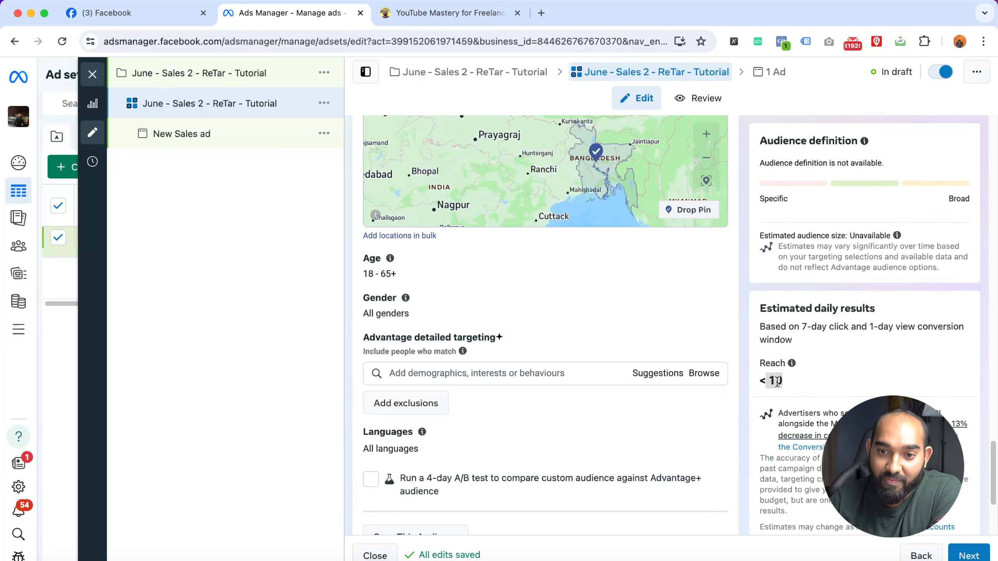
{"action": "triple_click", "coordinate": [779, 385]}
{"action": "scroll", "coordinate": [641, 389], "scroll_direction": "down", "scroll_amount": 1}
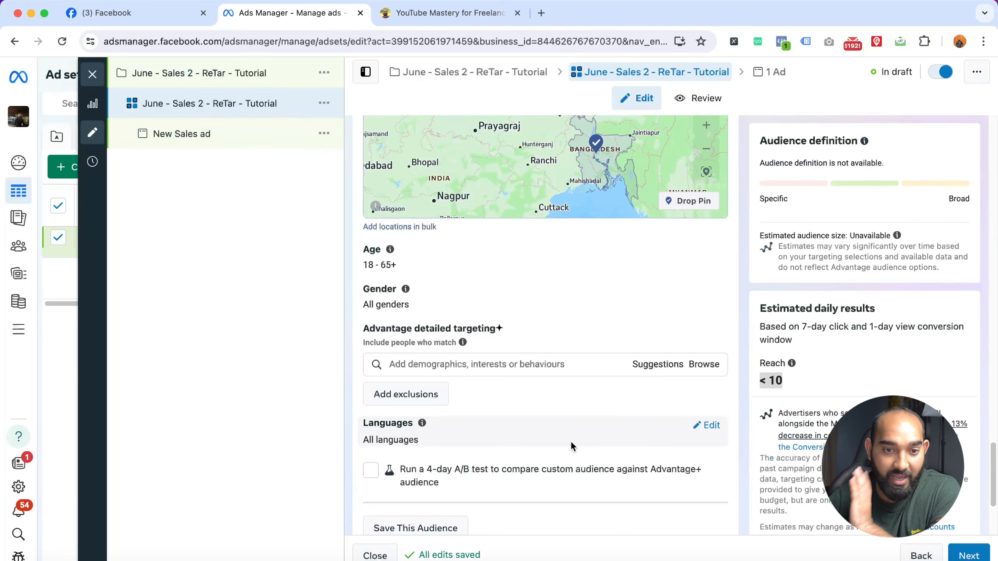
- Switch the ad set to manual placements and exclude the Instagram, Messenger and Audience Network platforms, keeping only Facebook
{"action": "scroll", "coordinate": [573, 438], "scroll_direction": "down", "scroll_amount": 1}
{"action": "scroll", "coordinate": [663, 429], "scroll_direction": "down", "scroll_amount": 4}
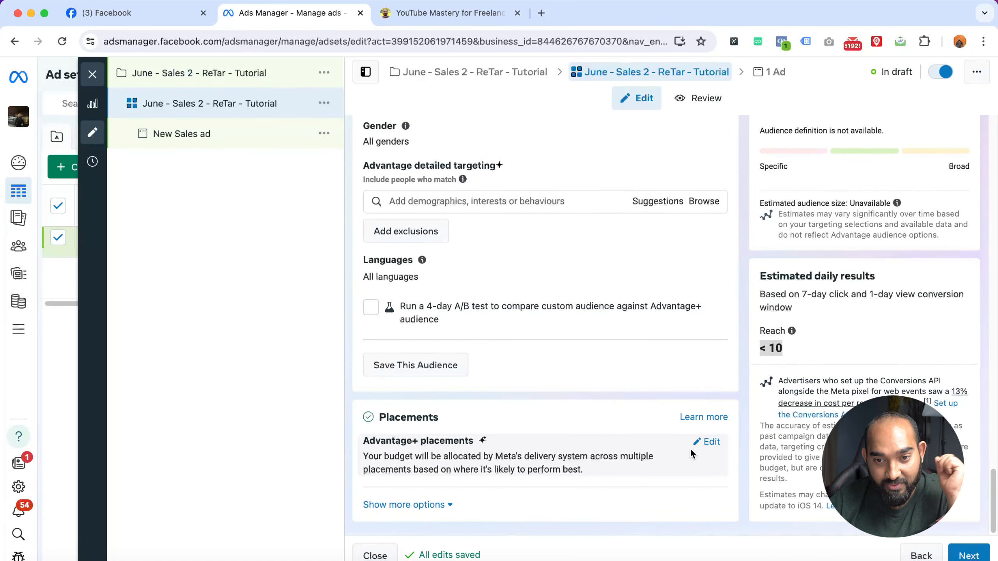
{"action": "left_click", "coordinate": [707, 442]}
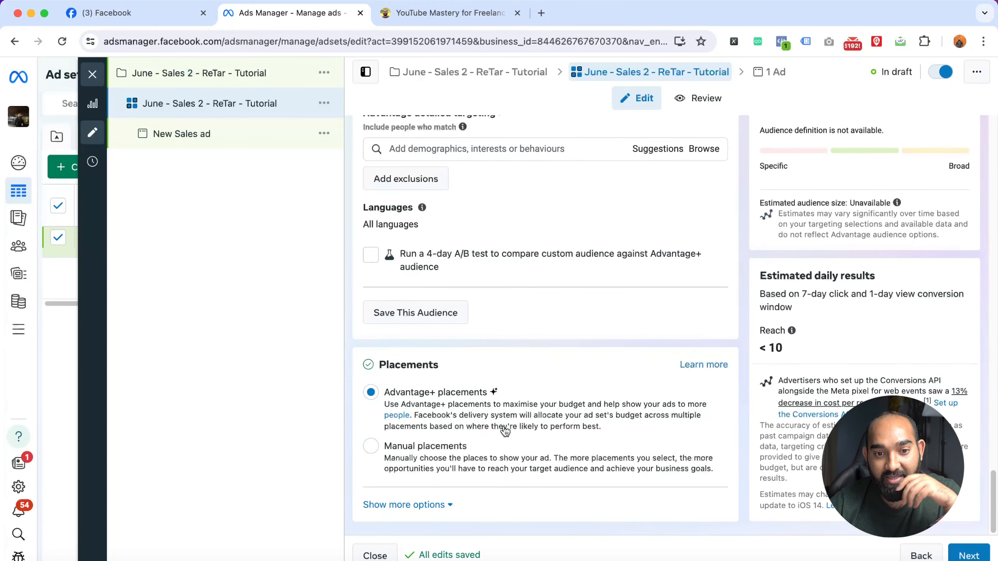
{"action": "left_click", "coordinate": [462, 455]}
{"action": "scroll", "coordinate": [652, 409], "scroll_direction": "down", "scroll_amount": 7}
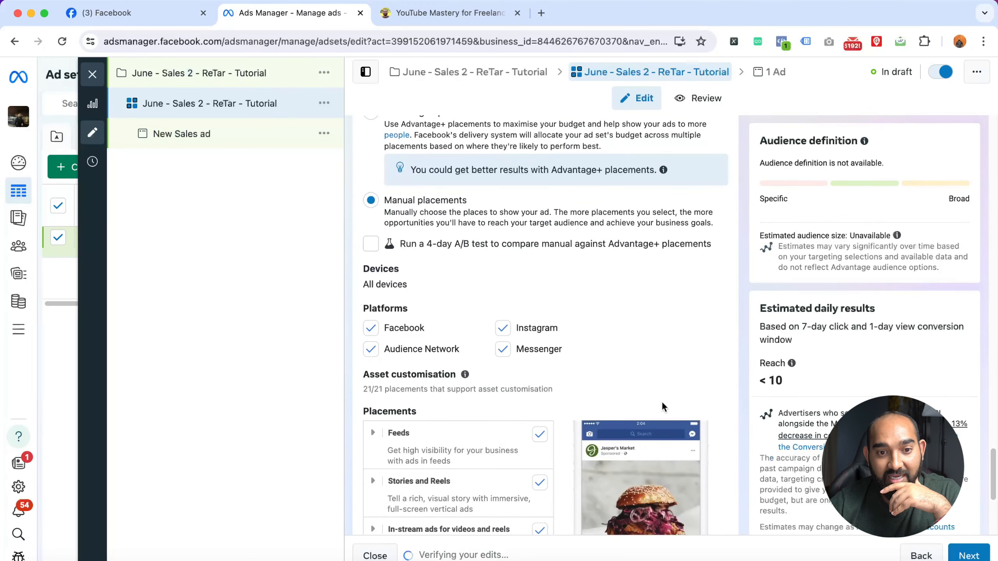
{"action": "left_click", "coordinate": [503, 328]}
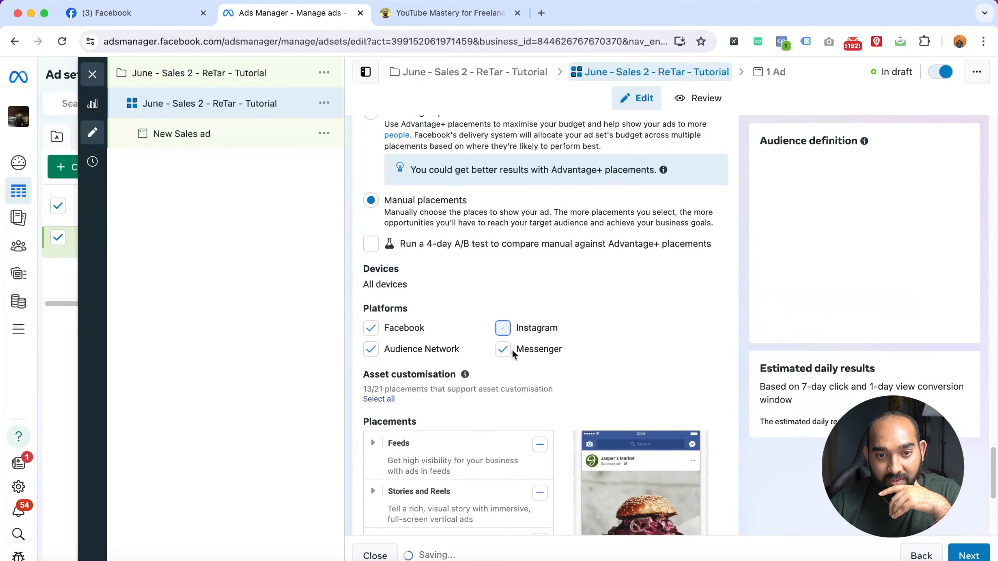
{"action": "left_click", "coordinate": [503, 349]}
{"action": "left_click", "coordinate": [371, 348]}
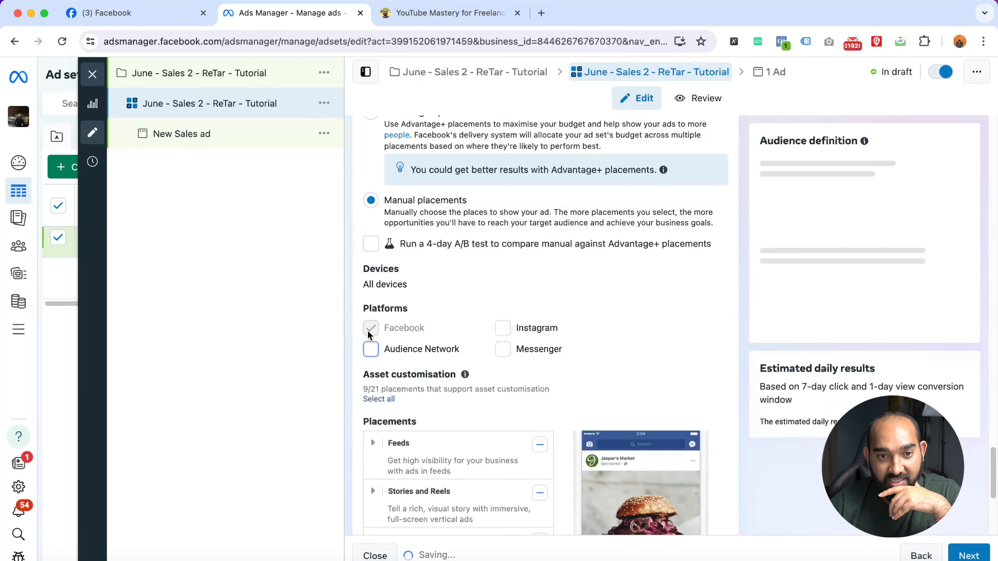
- Exclude Facebook Marketplace, Facebook video feeds and Facebook right column from the Feeds placements, keeping Facebook Feed
{"action": "scroll", "coordinate": [495, 365], "scroll_direction": "down", "scroll_amount": 3}
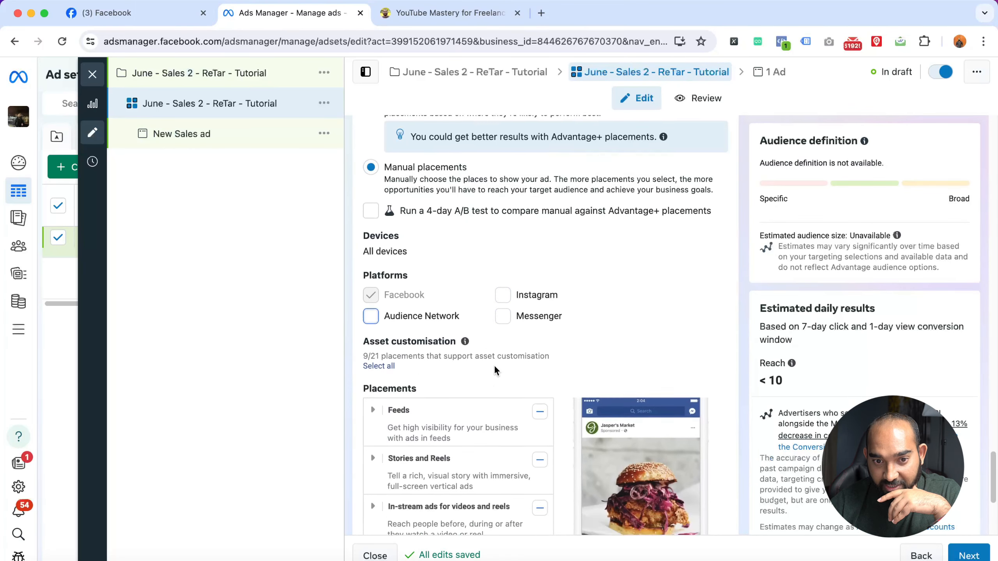
{"action": "left_click", "coordinate": [399, 326]}
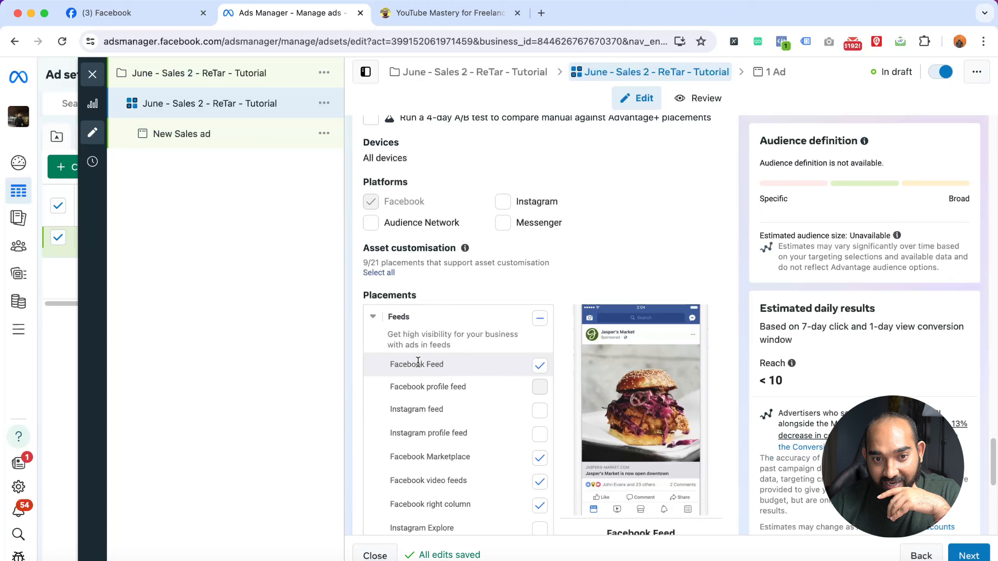
{"action": "scroll", "coordinate": [537, 374], "scroll_direction": "down", "scroll_amount": 3}
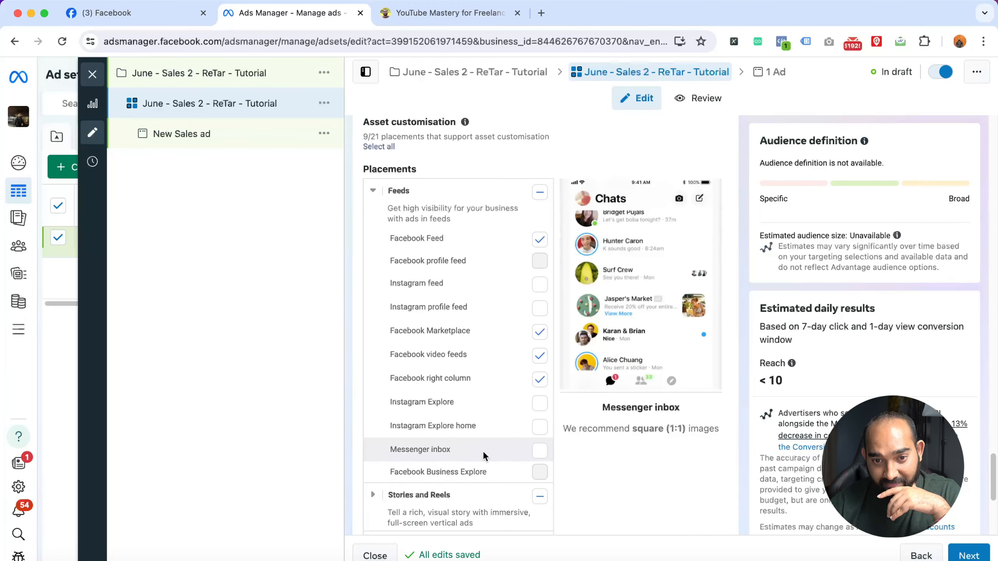
{"action": "left_click", "coordinate": [537, 334]}
{"action": "left_click", "coordinate": [539, 356]}
{"action": "left_click", "coordinate": [539, 380]}
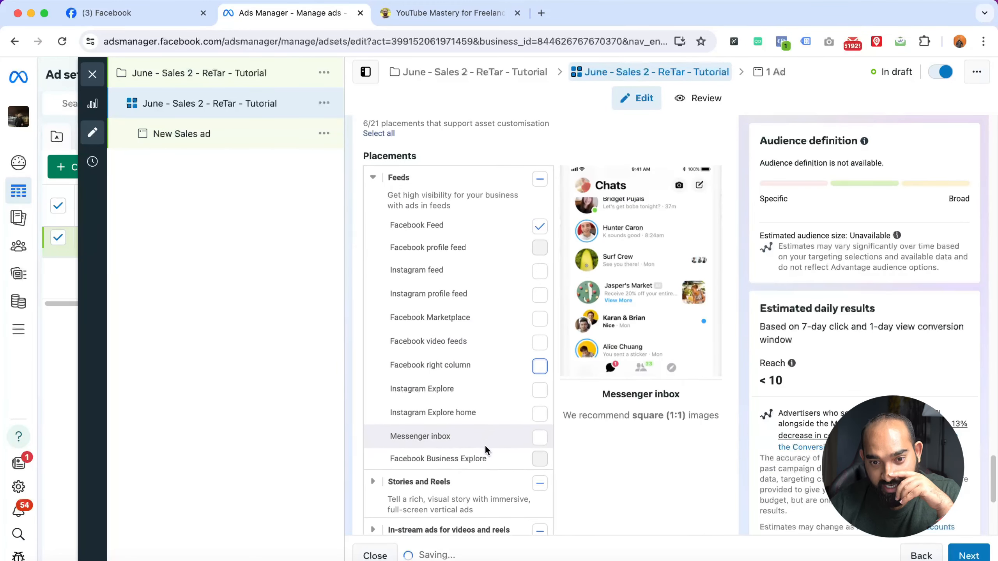
- Exclude the Stories and Reels, In-stream ads for videos and reels, and Search results placements from the ad set
{"action": "scroll", "coordinate": [486, 447], "scroll_direction": "down", "scroll_amount": 1}
{"action": "left_click", "coordinate": [543, 478]}
{"action": "left_click", "coordinate": [541, 475]}
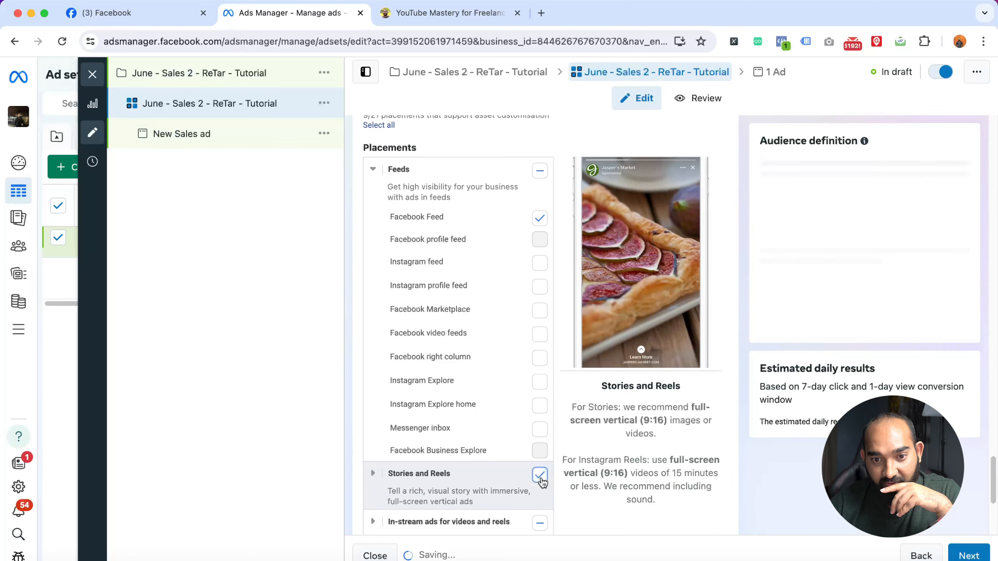
{"action": "scroll", "coordinate": [518, 452], "scroll_direction": "down", "scroll_amount": 5}
{"action": "left_click", "coordinate": [538, 359]}
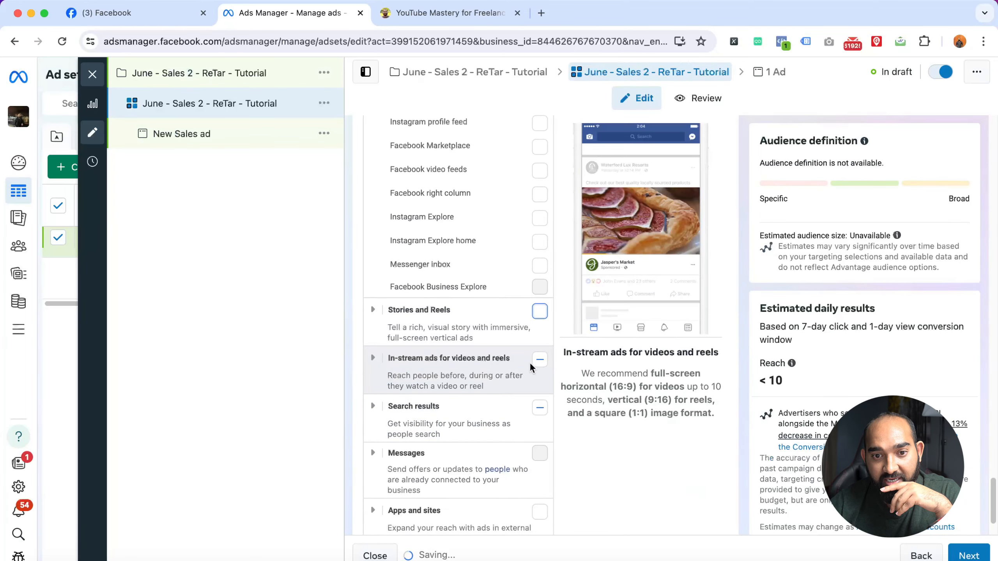
{"action": "left_click", "coordinate": [540, 408]}
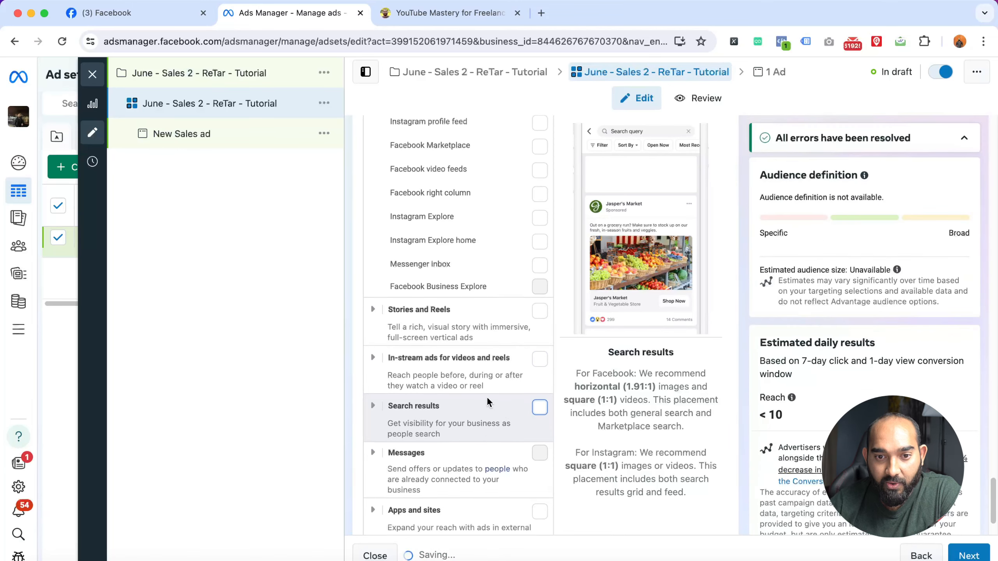
{"action": "scroll", "coordinate": [483, 421], "scroll_direction": "down", "scroll_amount": 2}
{"action": "scroll", "coordinate": [463, 389], "scroll_direction": "up", "scroll_amount": 5}
{"action": "scroll", "coordinate": [461, 355], "scroll_direction": "up", "scroll_amount": 1}
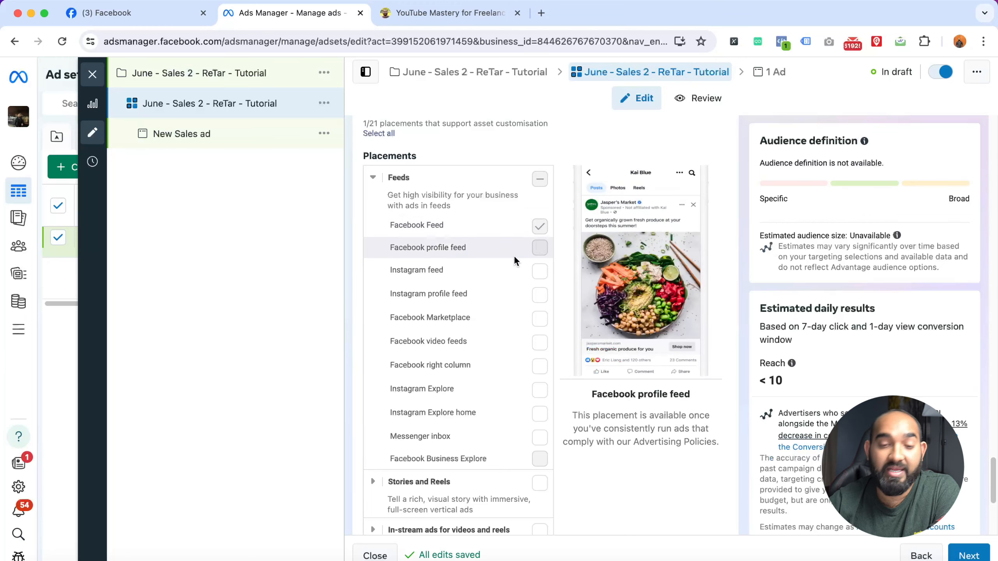
- Reveal the additional placement options to check the mobile device, Wi-Fi and brand safety settings
{"action": "scroll", "coordinate": [514, 271], "scroll_direction": "down", "scroll_amount": 5}
{"action": "scroll", "coordinate": [514, 287], "scroll_direction": "down", "scroll_amount": 1}
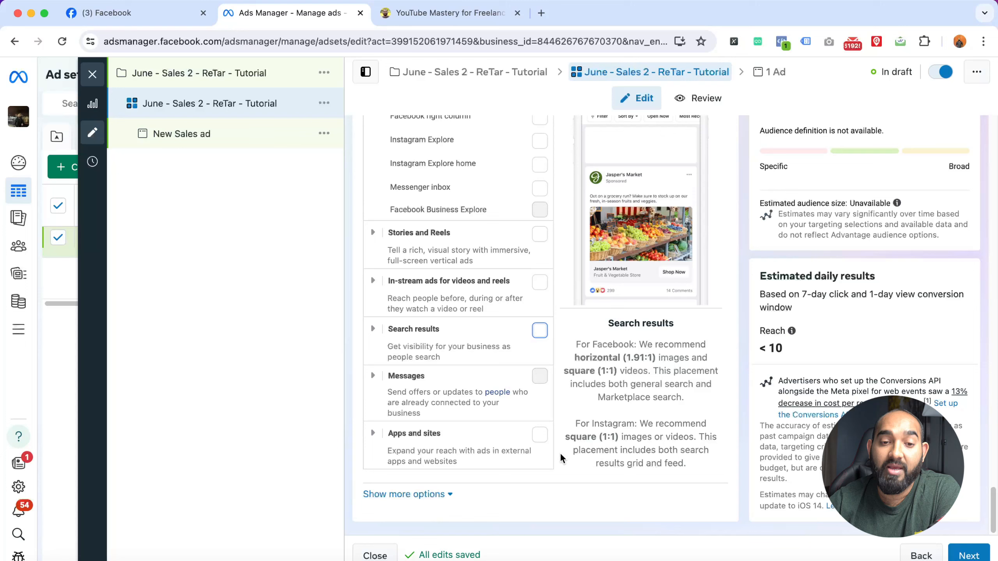
{"action": "left_click", "coordinate": [428, 494]}
{"action": "scroll", "coordinate": [566, 445], "scroll_direction": "down", "scroll_amount": 4}
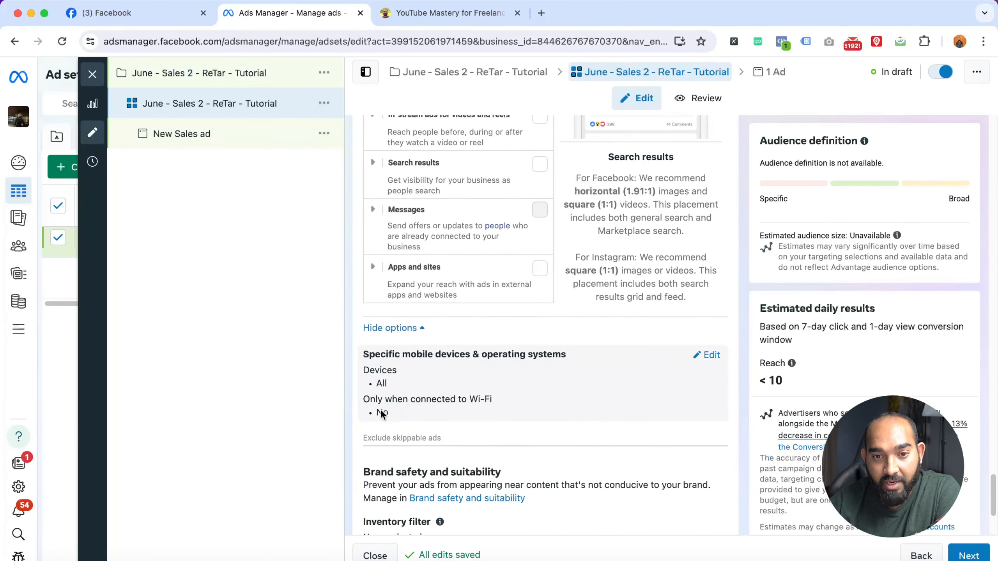
- Continue from the ad set to the ad and name it "June - Sales 2 - ReTar - Tutorial - Photo Ads"
{"action": "scroll", "coordinate": [533, 403], "scroll_direction": "down", "scroll_amount": 4}
{"action": "scroll", "coordinate": [465, 391], "scroll_direction": "up", "scroll_amount": 3}
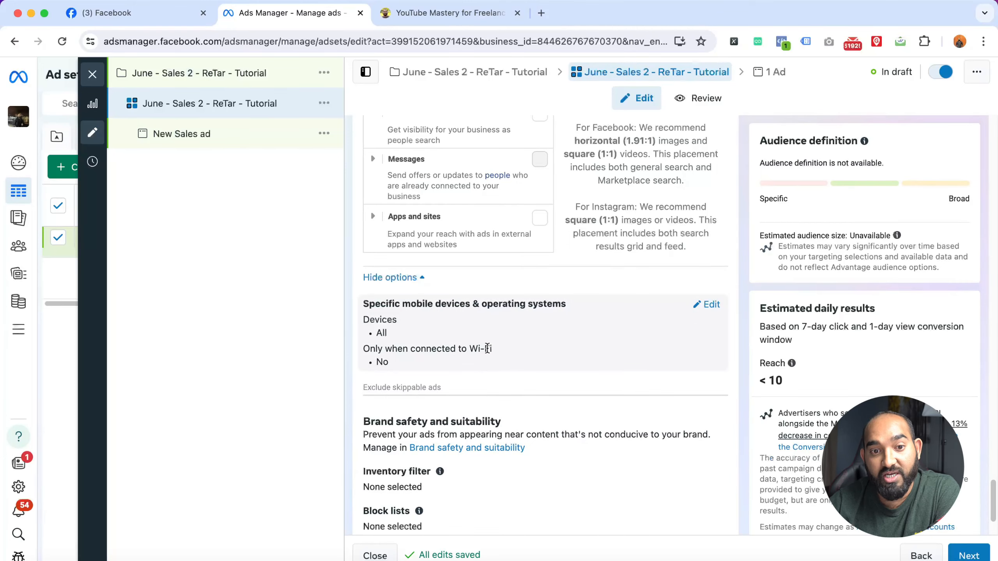
{"action": "scroll", "coordinate": [533, 355], "scroll_direction": "up", "scroll_amount": 8}
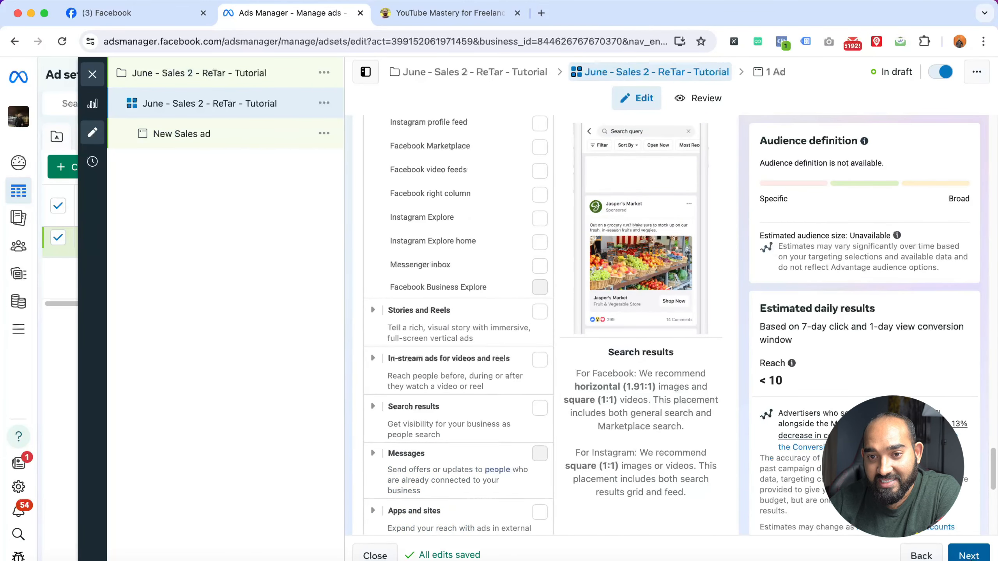
{"action": "left_click", "coordinate": [968, 556]}
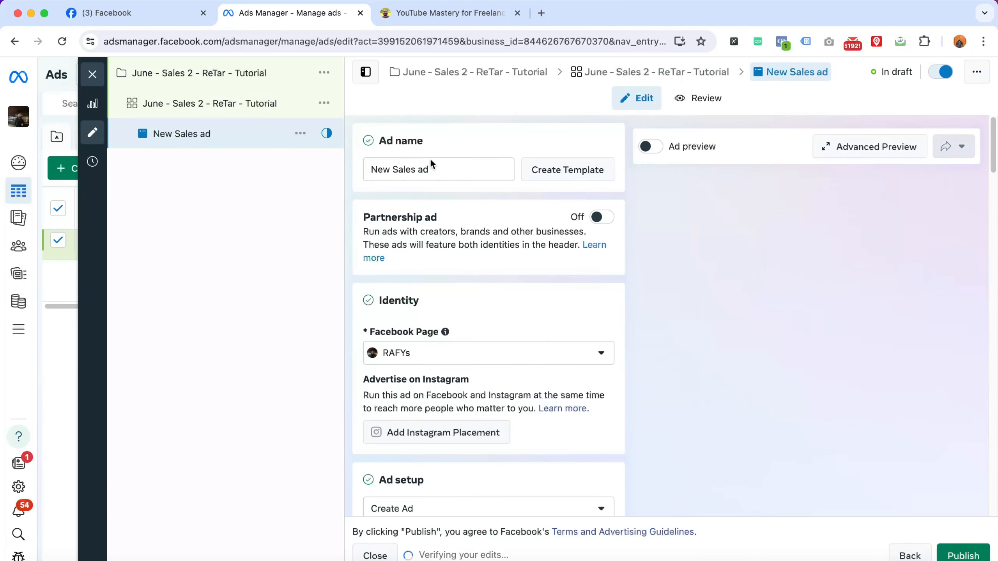
{"action": "triple_click", "coordinate": [444, 169]}
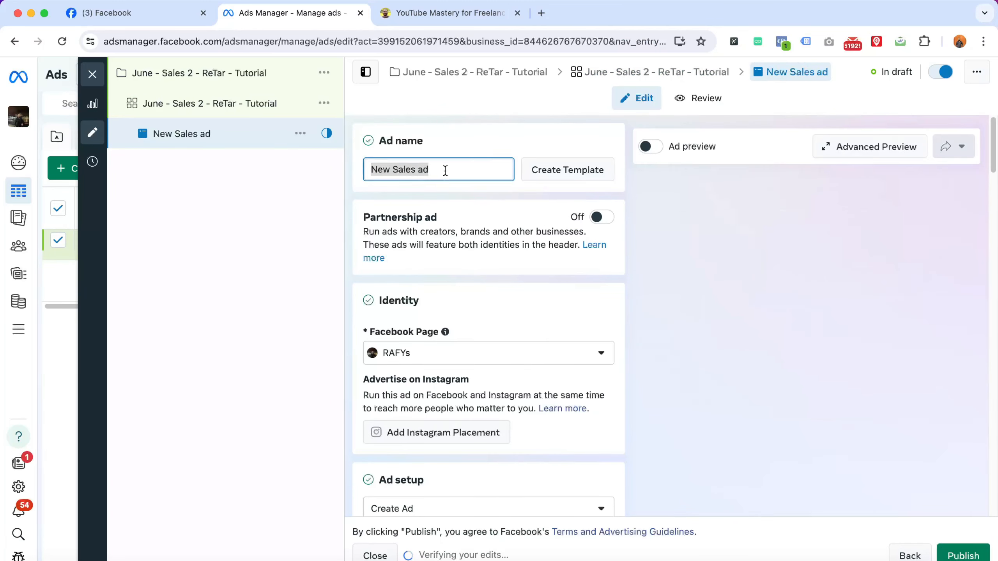
{"action": "type", "text": "June - Sales 2 - ReTar - Tutorial"}
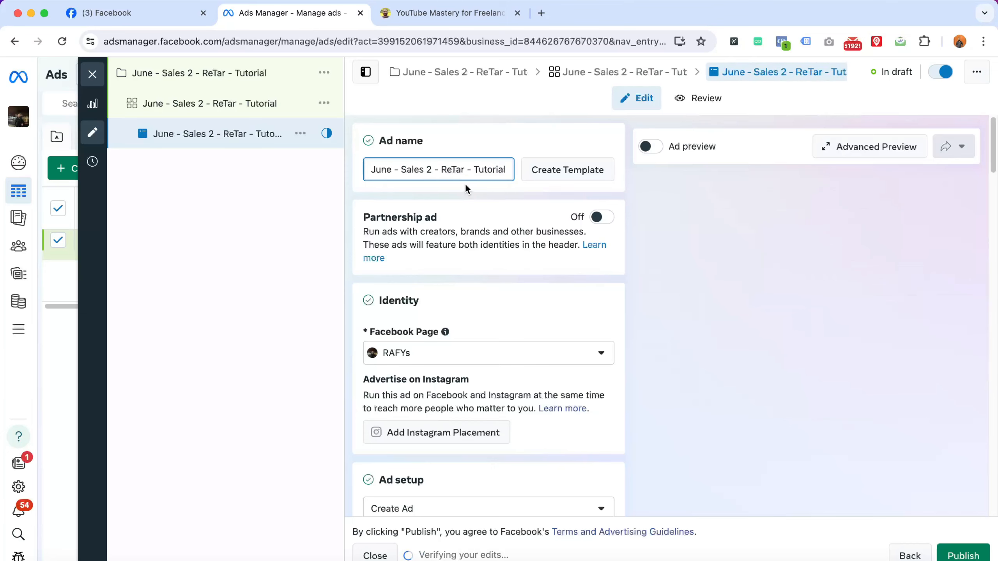
{"action": "type", "text": "-"}
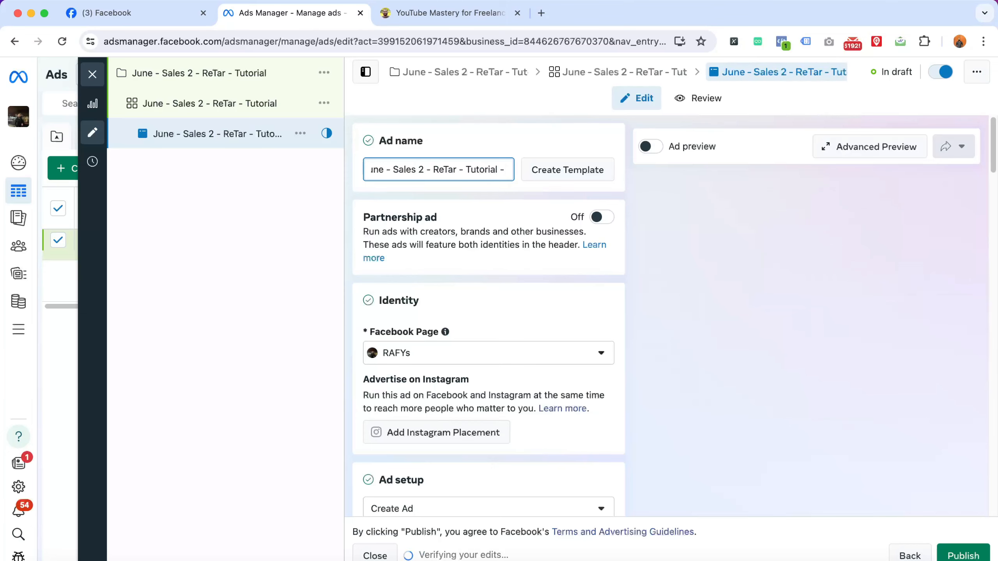
{"action": "type", "text": " Photo"}
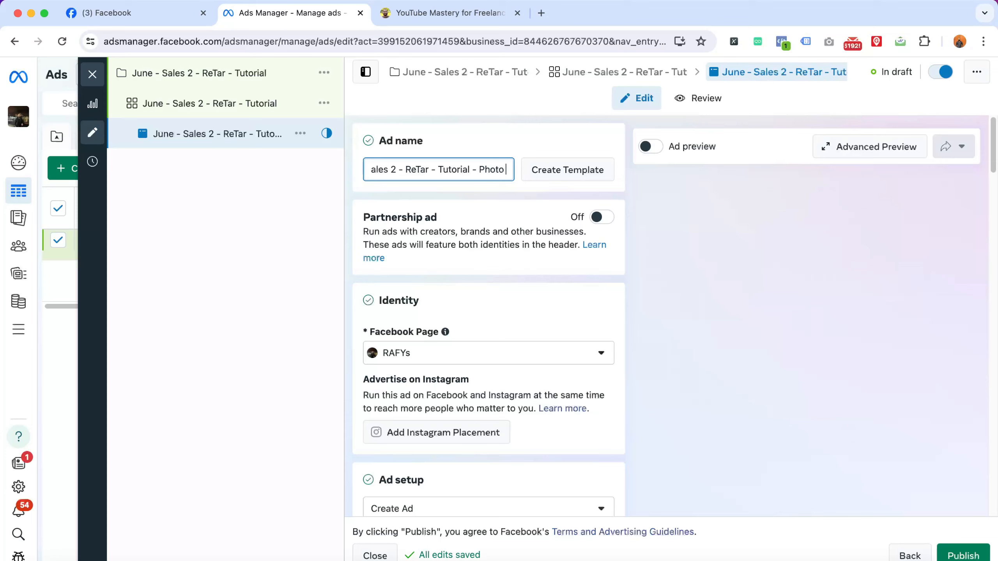
{"action": "type", "text": " Ads"}
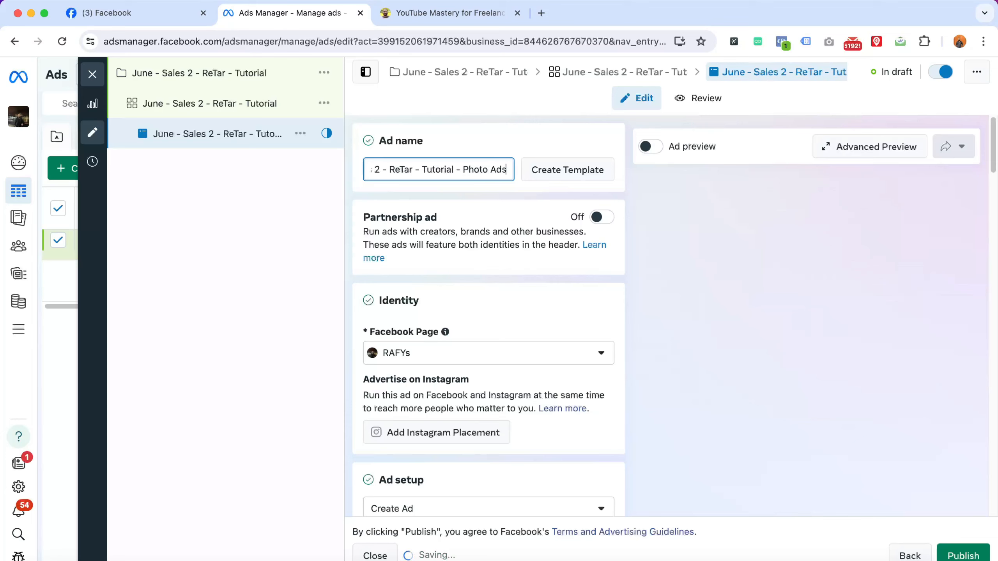
{"action": "left_click", "coordinate": [777, 258]}
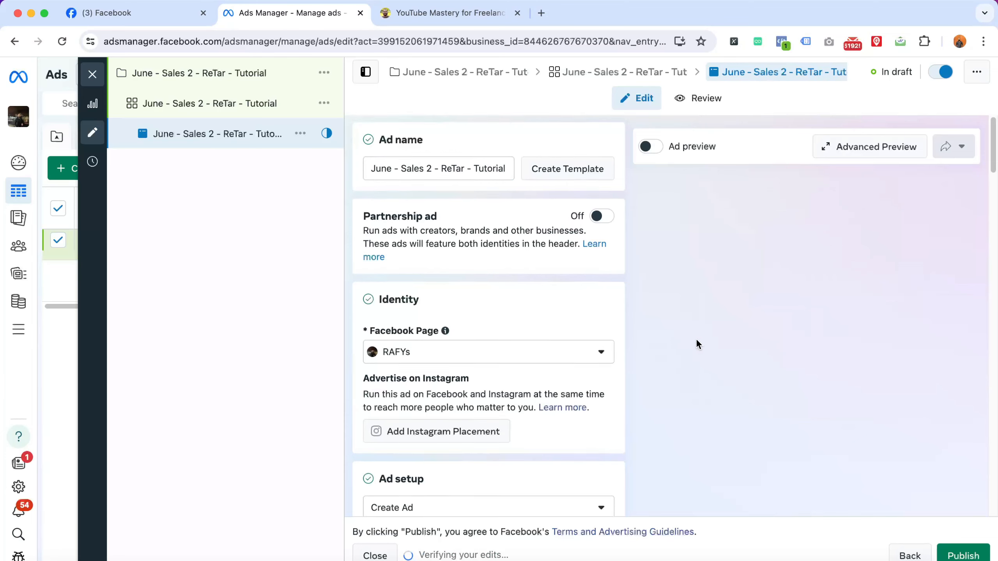
- Choose the RAFYs page under the Rafys business as the ad's Facebook Page identity
{"action": "scroll", "coordinate": [668, 333], "scroll_direction": "down", "scroll_amount": 5}
{"action": "left_click", "coordinate": [453, 239]}
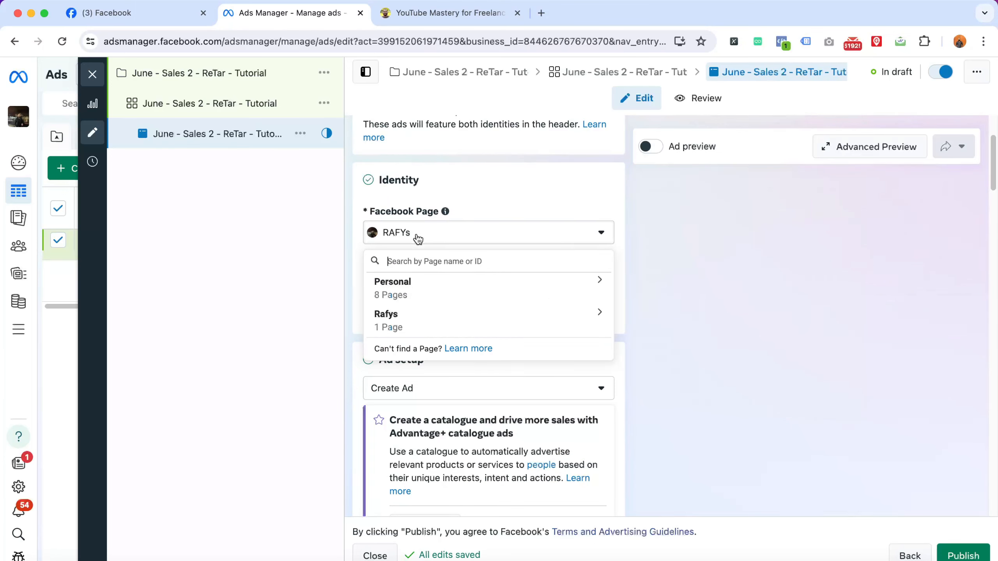
{"action": "left_click", "coordinate": [387, 322]}
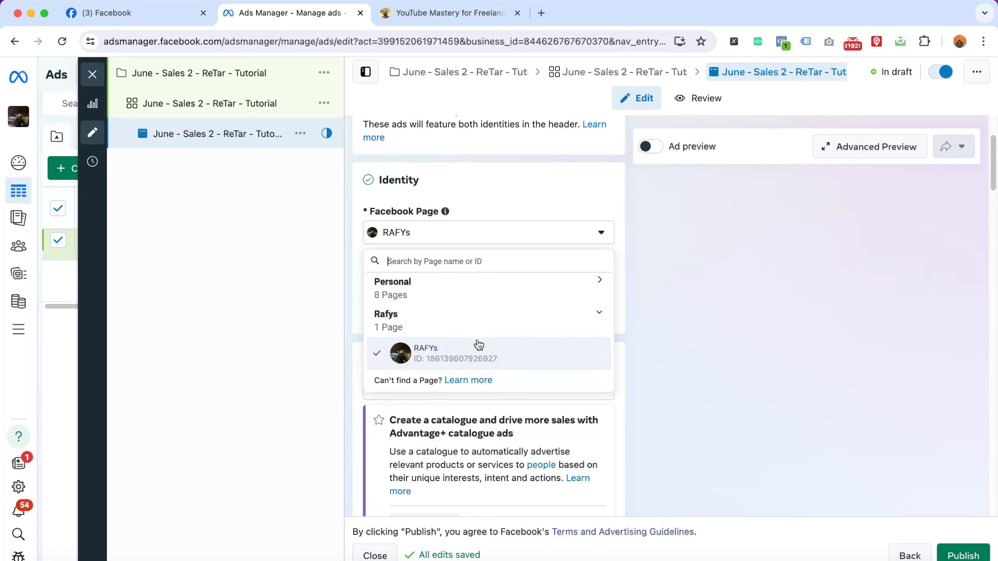
{"action": "left_click", "coordinate": [456, 356]}
{"action": "scroll", "coordinate": [566, 307], "scroll_direction": "down", "scroll_amount": 1}
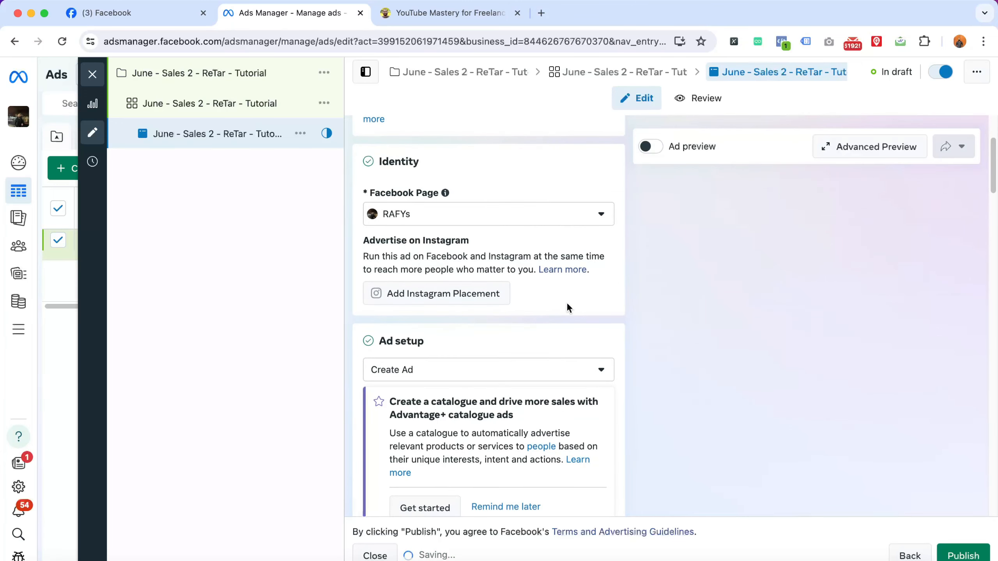
- Switch the ad setup to Use existing post, and return it to Create Ad
{"action": "scroll", "coordinate": [567, 306], "scroll_direction": "down", "scroll_amount": 2}
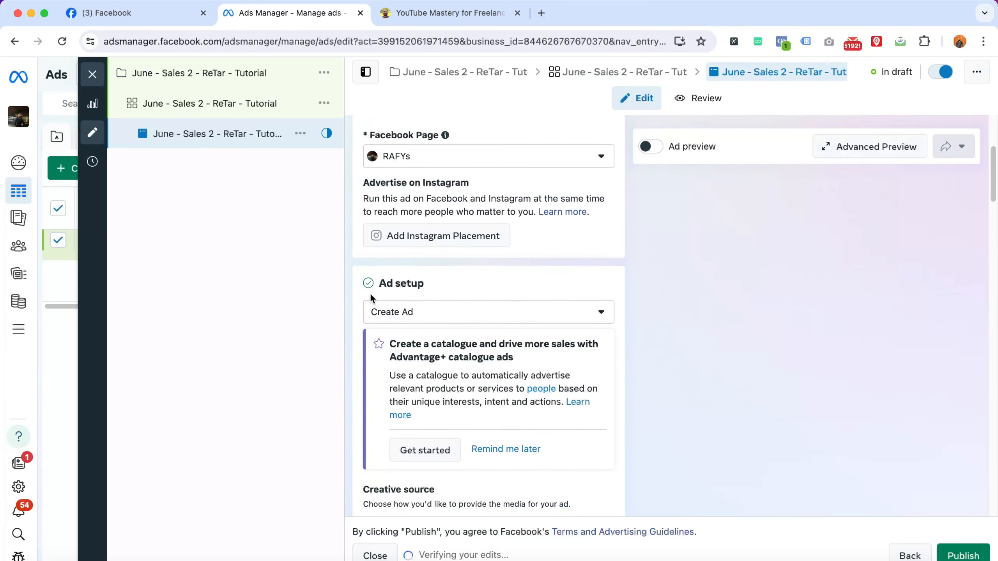
{"action": "scroll", "coordinate": [490, 283], "scroll_direction": "down", "scroll_amount": 3}
{"action": "left_click", "coordinate": [405, 192]}
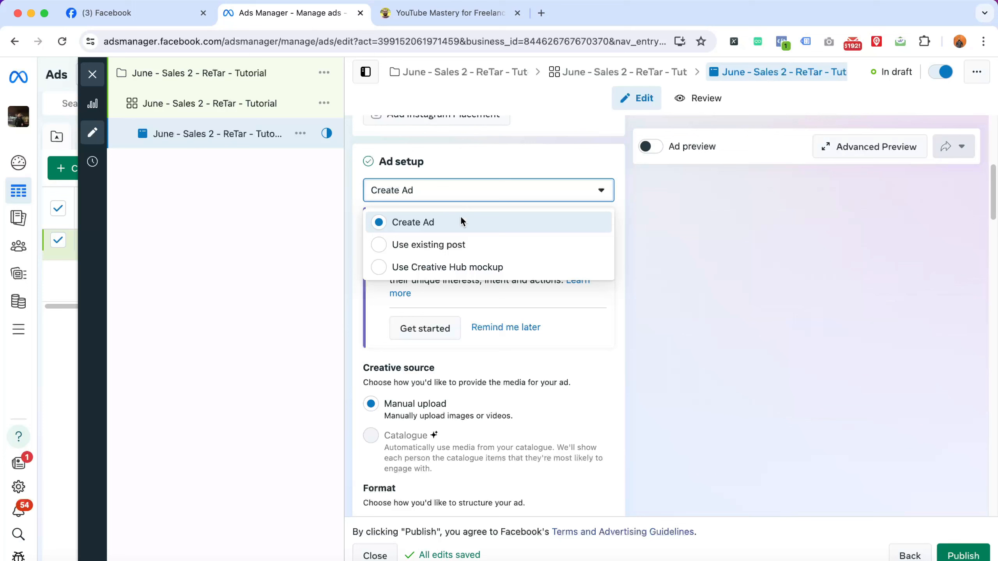
{"action": "left_click", "coordinate": [440, 245]}
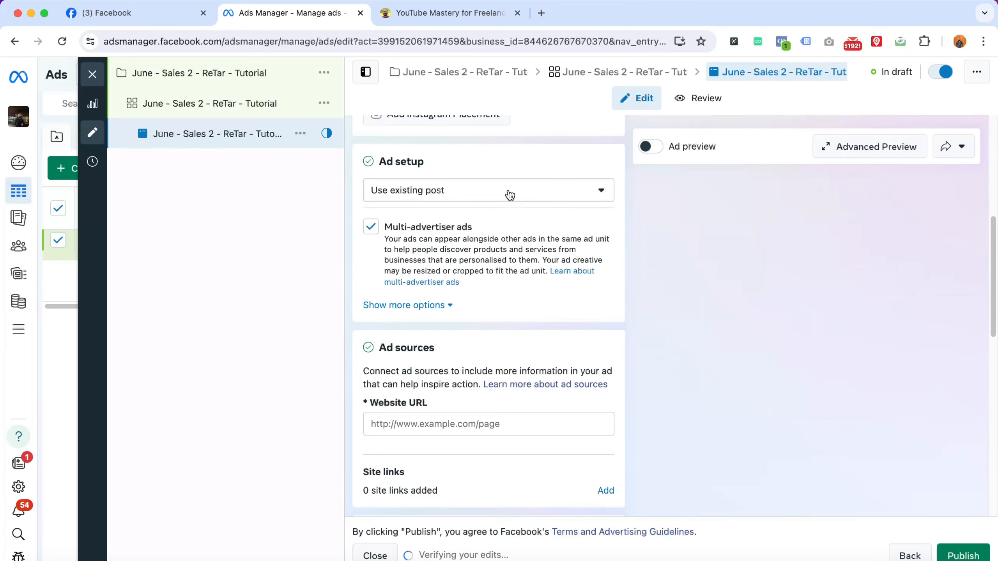
{"action": "left_click", "coordinate": [437, 194]}
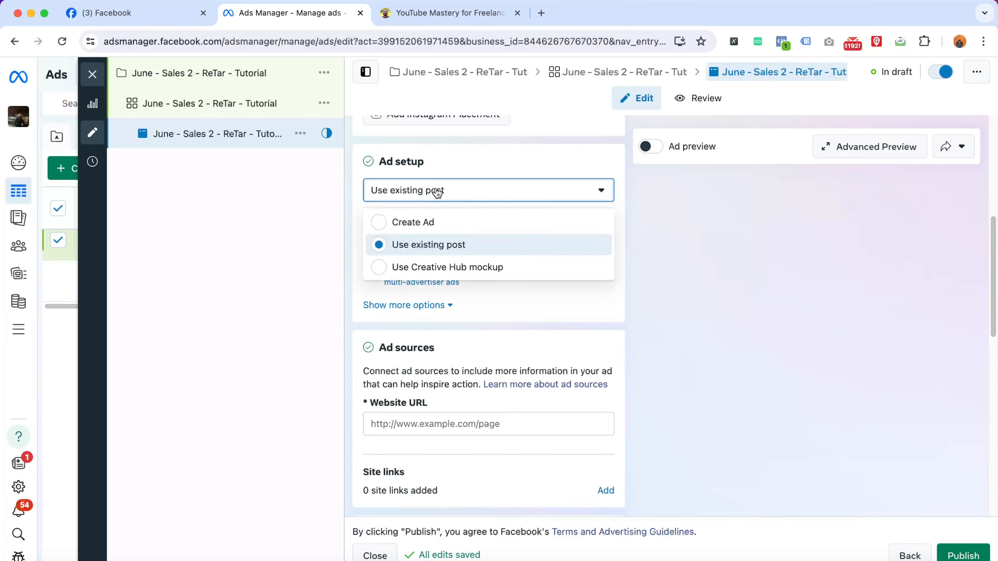
{"action": "left_click", "coordinate": [437, 223]}
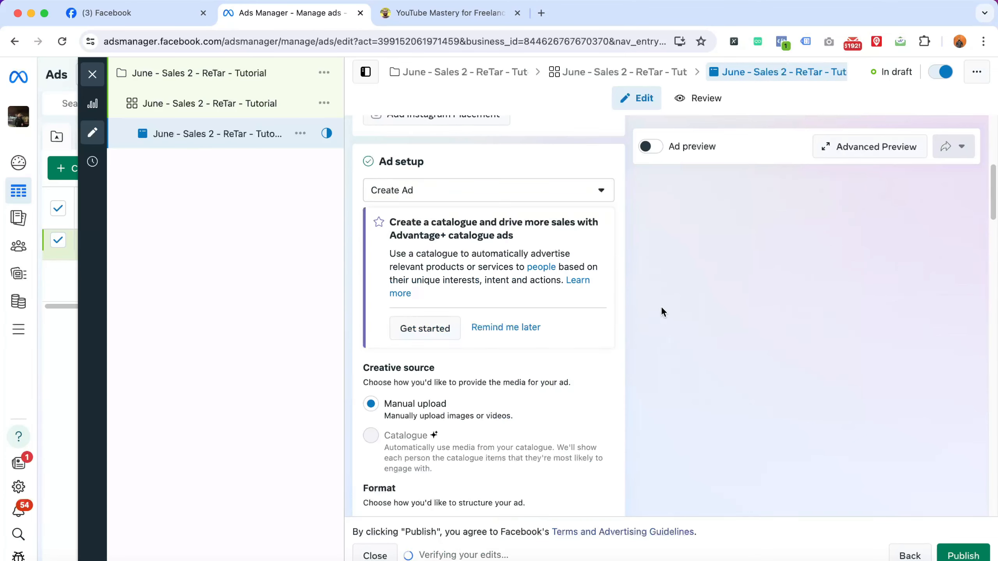
- Review the ad's creative source, format, multi-advertiser, website URL and ad creative settings
{"action": "scroll", "coordinate": [625, 311], "scroll_direction": "down", "scroll_amount": 5}
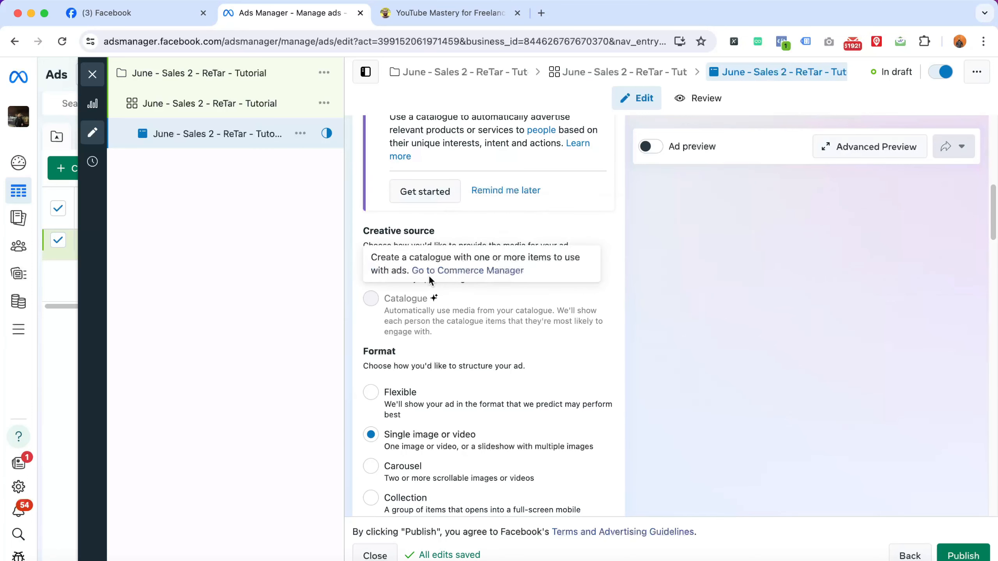
{"action": "scroll", "coordinate": [620, 310], "scroll_direction": "down", "scroll_amount": 3}
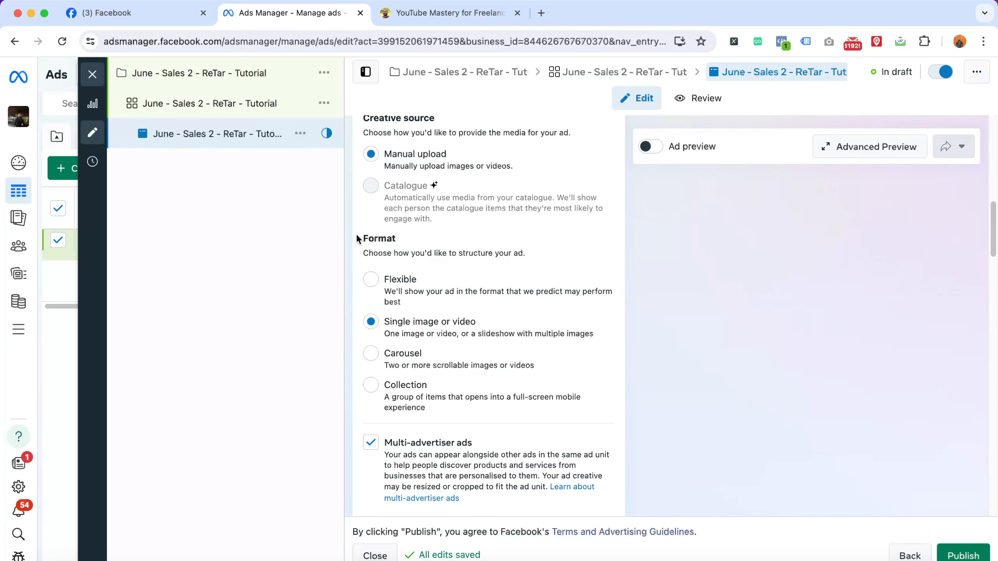
{"action": "scroll", "coordinate": [651, 334], "scroll_direction": "down", "scroll_amount": 1}
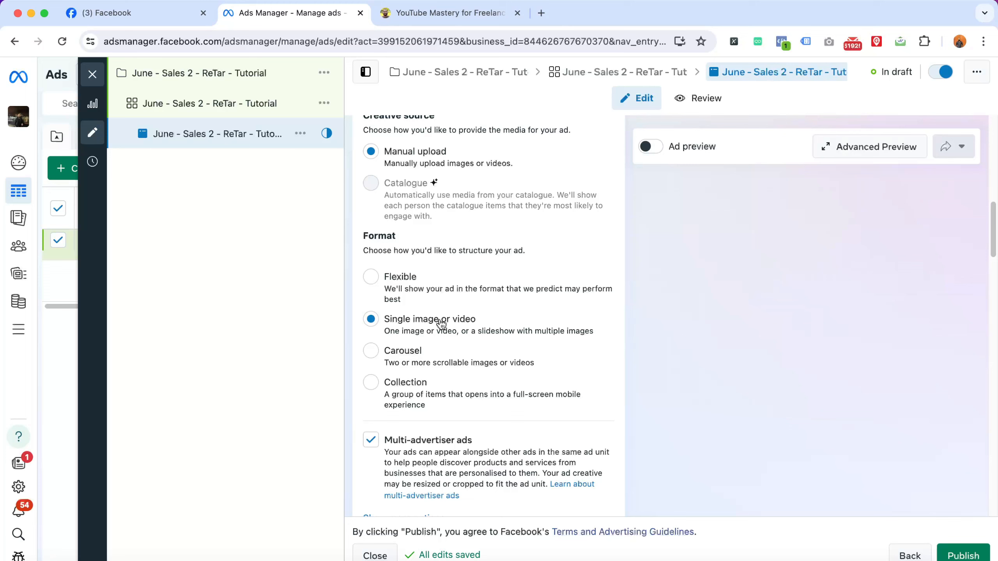
{"action": "scroll", "coordinate": [473, 341], "scroll_direction": "down", "scroll_amount": 1}
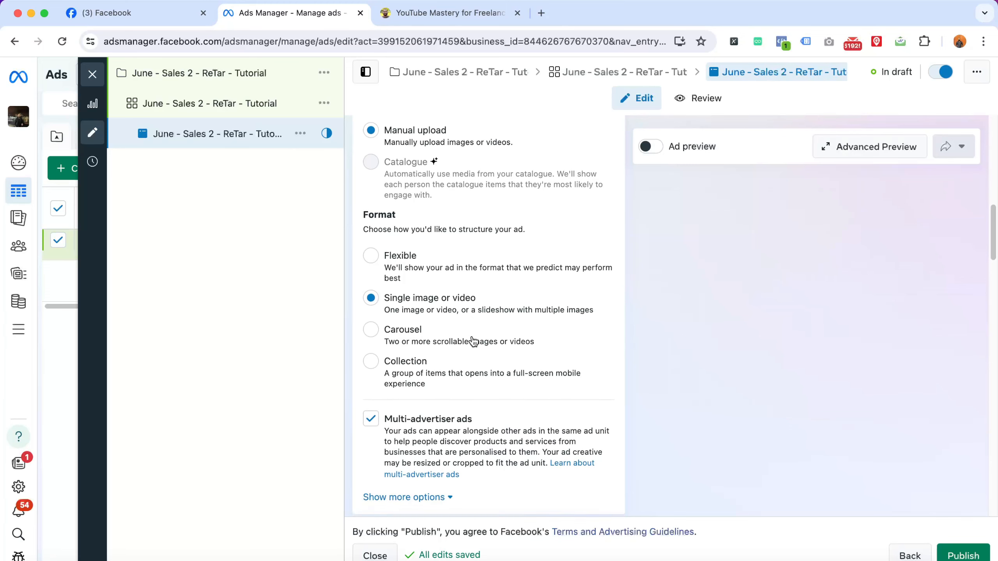
{"action": "scroll", "coordinate": [473, 341], "scroll_direction": "down", "scroll_amount": 10}
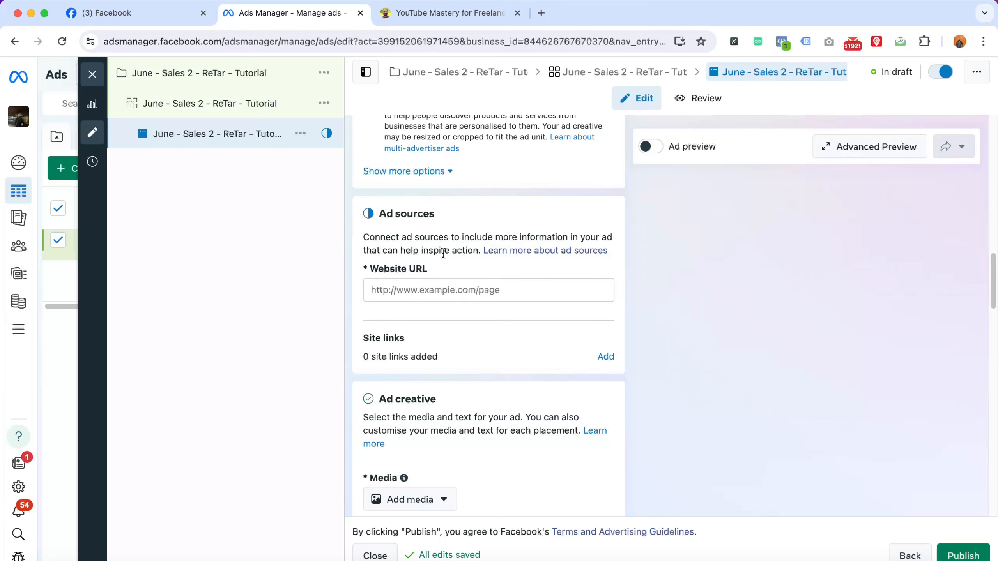
{"action": "scroll", "coordinate": [423, 271], "scroll_direction": "down", "scroll_amount": 5}
{"action": "scroll", "coordinate": [446, 323], "scroll_direction": "up", "scroll_amount": 1}
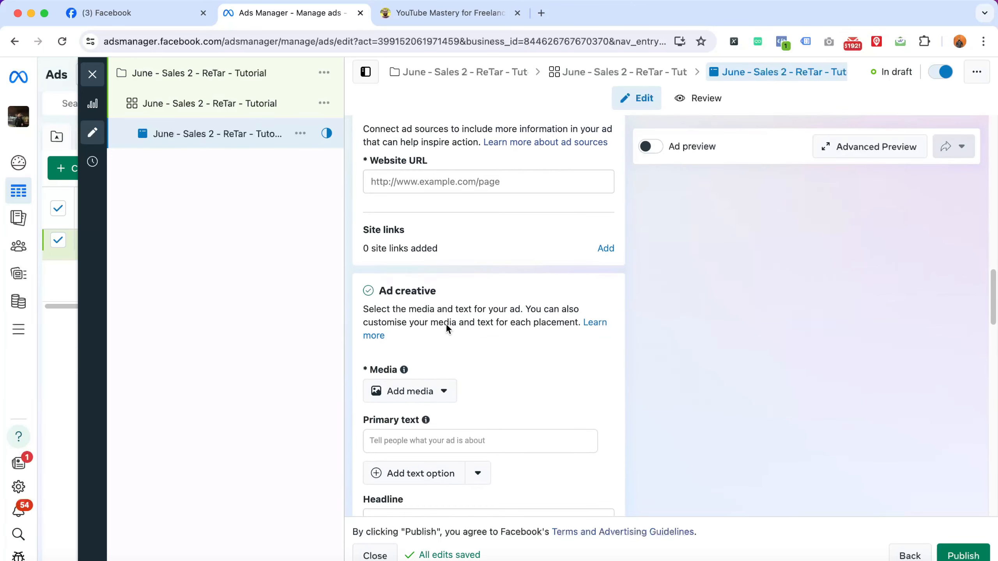
{"action": "scroll", "coordinate": [473, 320], "scroll_direction": "down", "scroll_amount": 3}
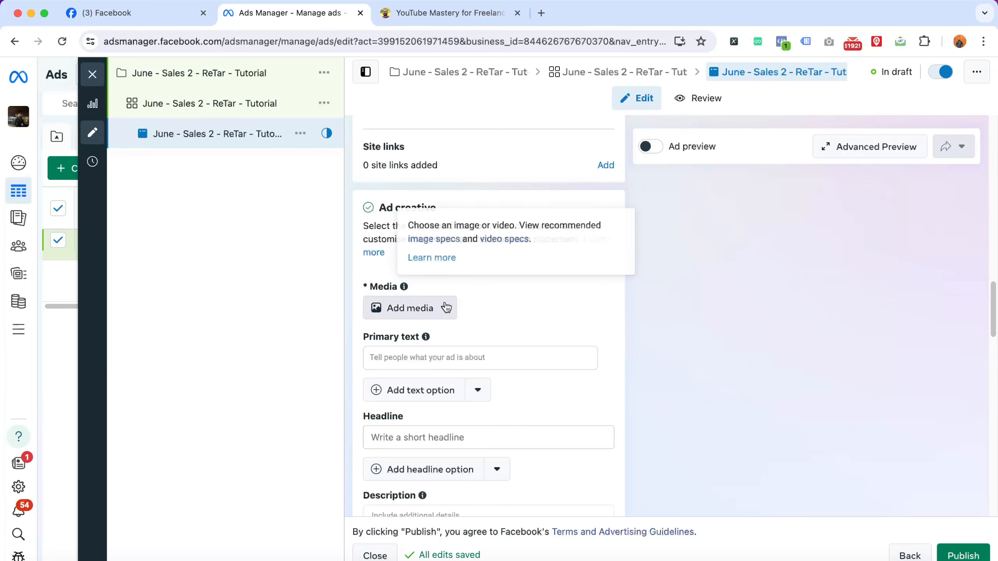
- Add the first 1500 × 1500 YouTube Mastery for Freelancers picture from the account images as the ad's media
{"action": "left_click", "coordinate": [415, 315]}
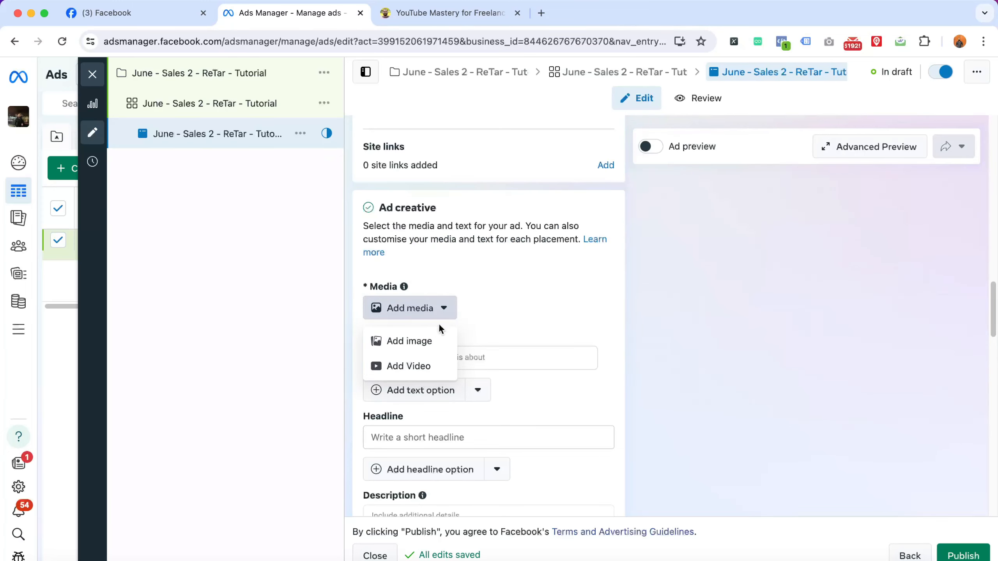
{"action": "left_click", "coordinate": [412, 342]}
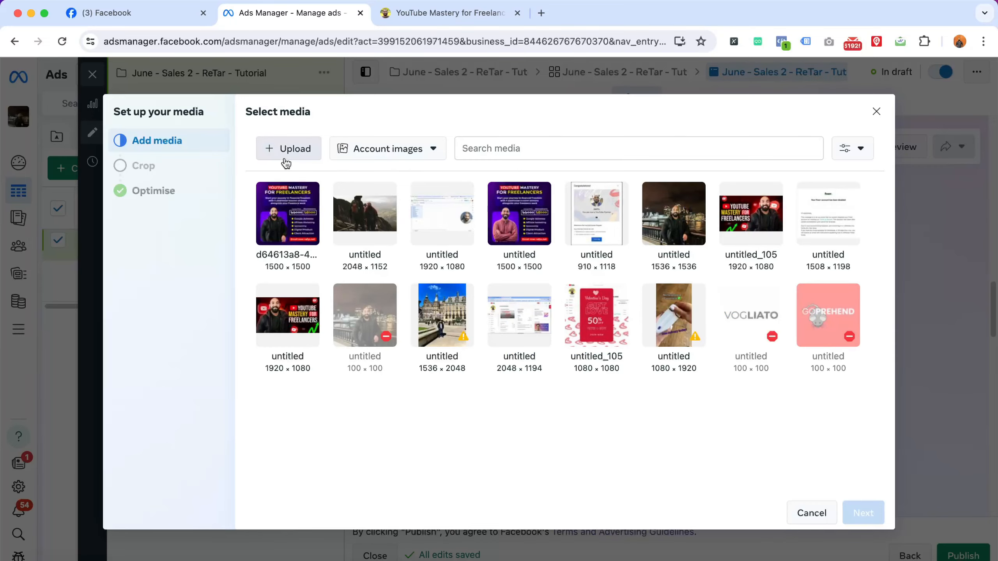
{"action": "left_click", "coordinate": [284, 159]}
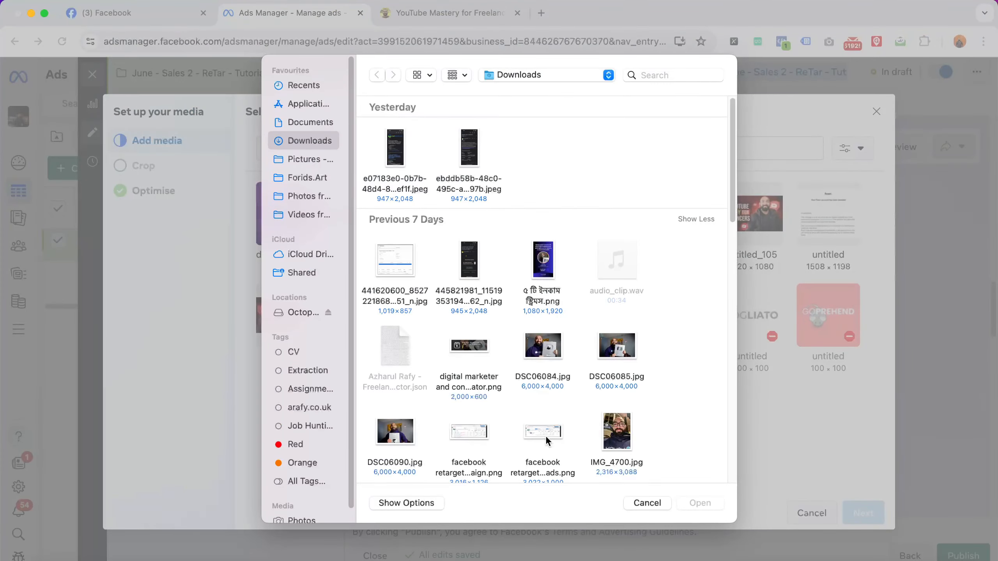
{"action": "left_click", "coordinate": [638, 505]}
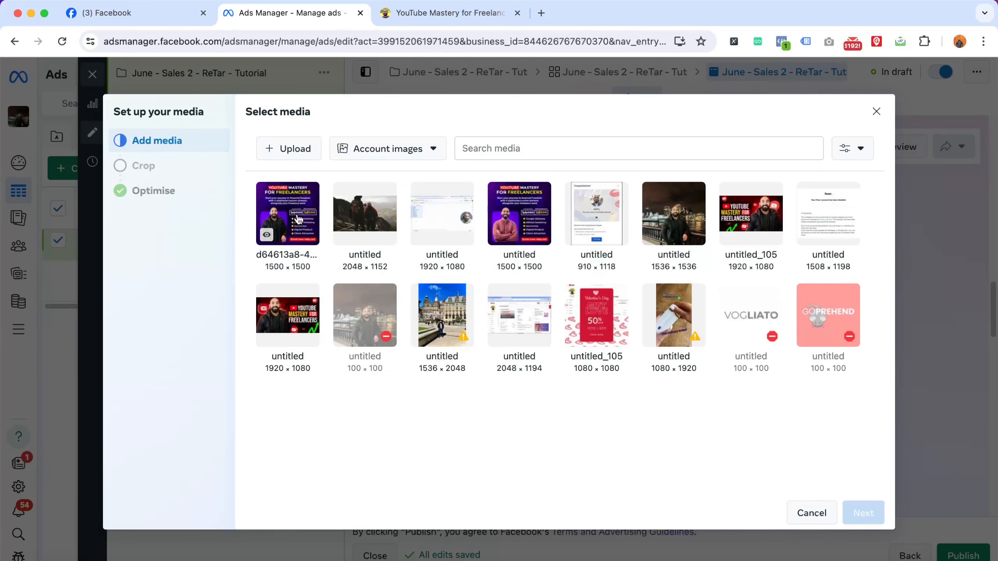
{"action": "left_click", "coordinate": [305, 228]}
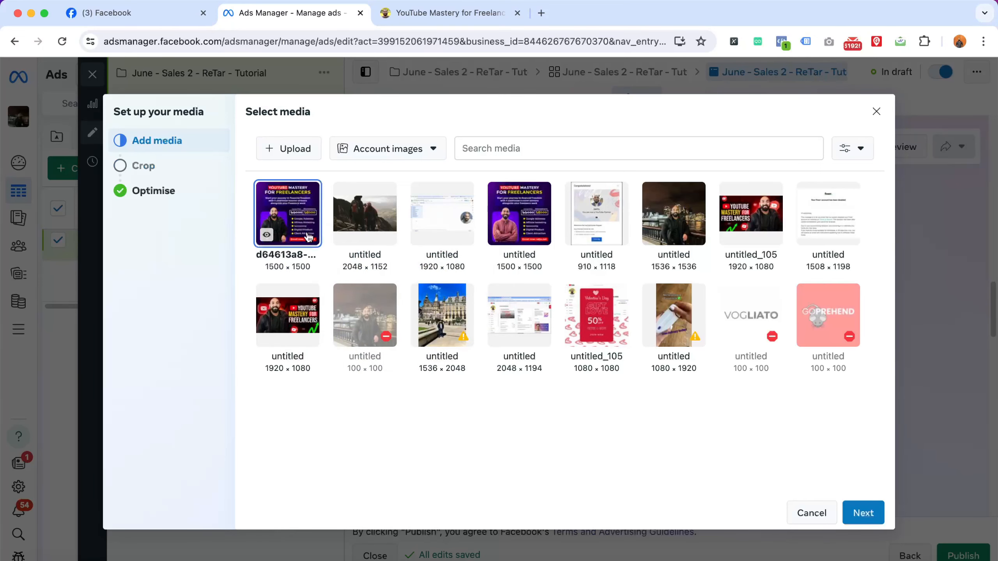
{"action": "left_click", "coordinate": [852, 512]}
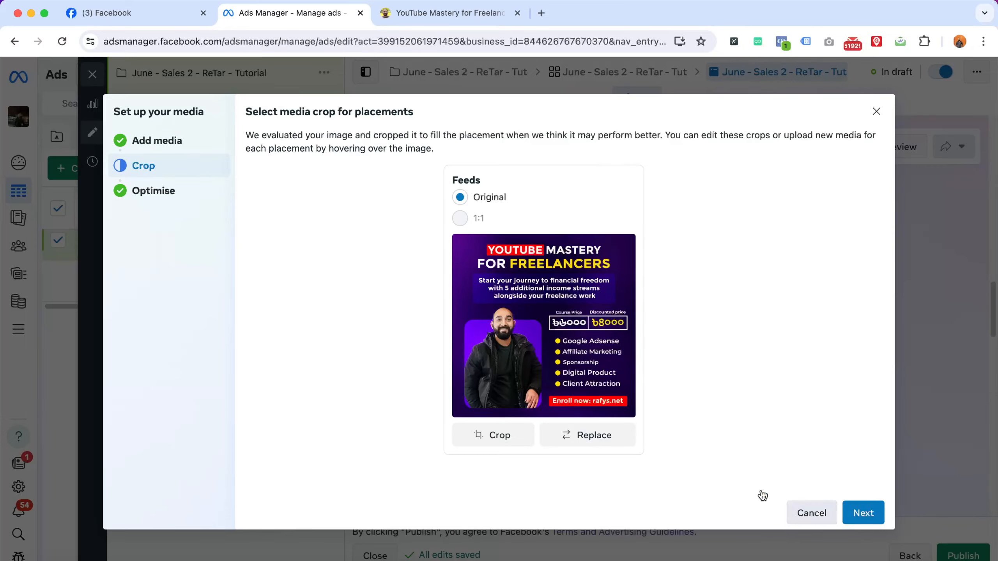
- Accept the original Feeds crop and finish the media setup with all Advantage+ creative optimisations on
{"action": "left_click", "coordinate": [864, 513]}
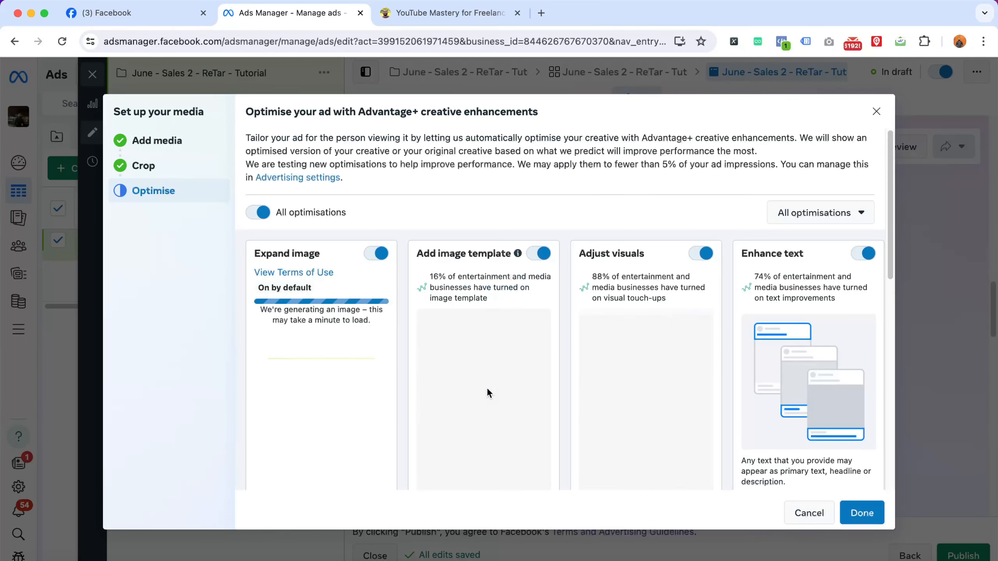
{"action": "scroll", "coordinate": [733, 376], "scroll_direction": "down", "scroll_amount": 2}
{"action": "scroll", "coordinate": [734, 376], "scroll_direction": "down", "scroll_amount": 1}
{"action": "scroll", "coordinate": [501, 365], "scroll_direction": "up", "scroll_amount": 2}
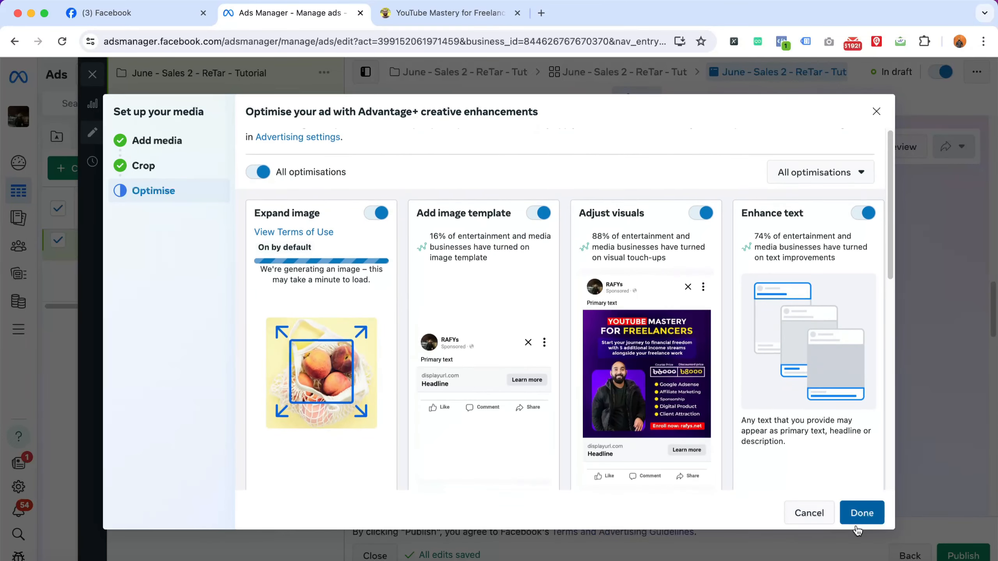
{"action": "left_click", "coordinate": [863, 521]}
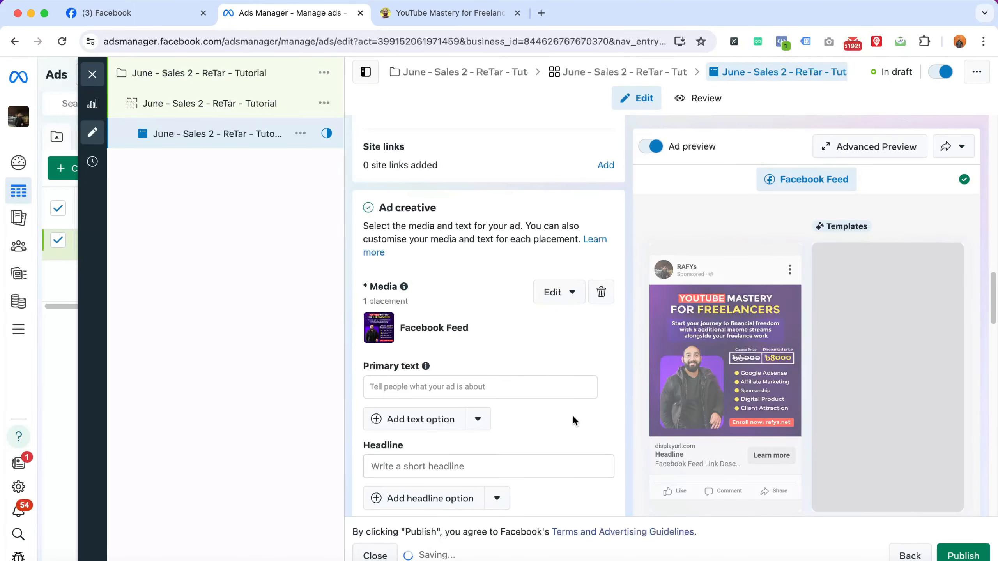
- Switch to Facebook, open the RAFYs page and find its 2 June post promoting the YouTube Mastery for Freelancers course
{"action": "left_click", "coordinate": [449, 386]}
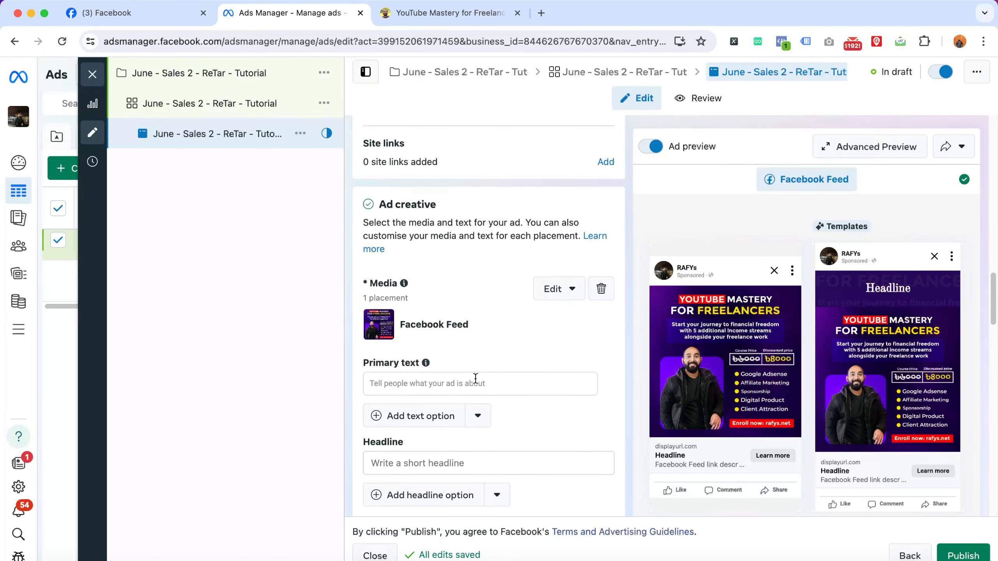
{"action": "scroll", "coordinate": [475, 377], "scroll_direction": "down", "scroll_amount": 1}
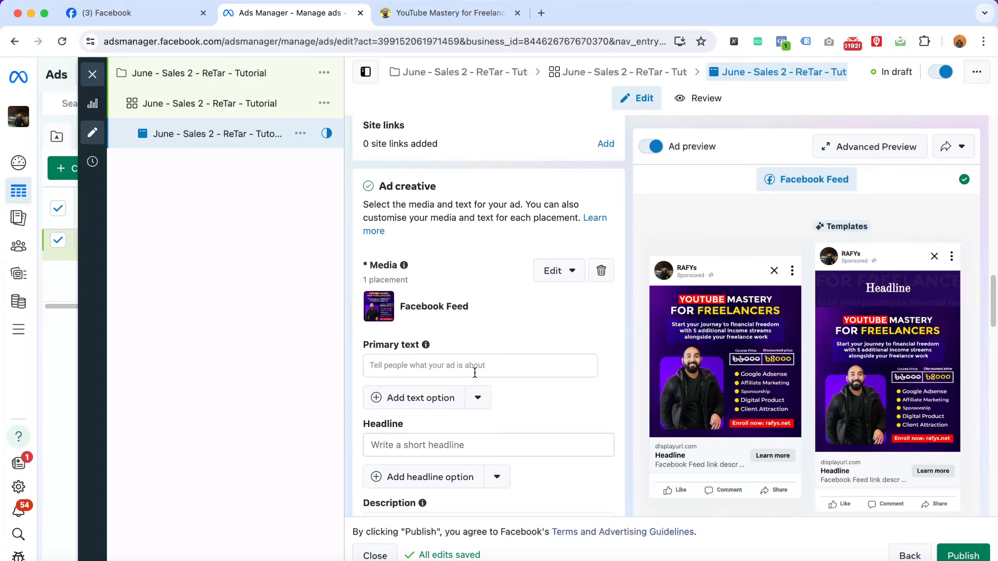
{"action": "left_click", "coordinate": [138, 15]}
{"action": "left_click", "coordinate": [961, 79]}
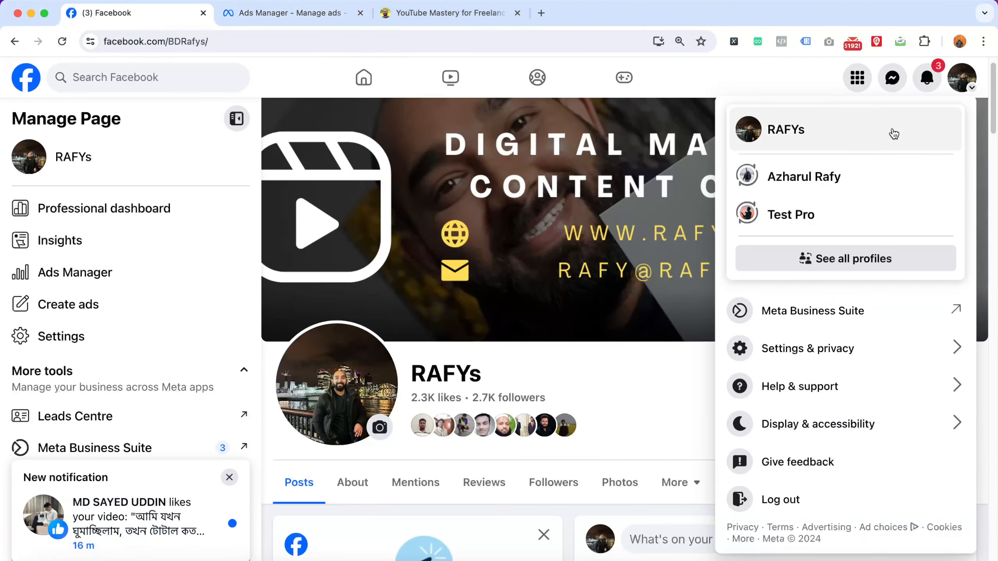
{"action": "left_click", "coordinate": [828, 136]}
{"action": "scroll", "coordinate": [569, 425], "scroll_direction": "down", "scroll_amount": 10}
{"action": "scroll", "coordinate": [637, 440], "scroll_direction": "down", "scroll_amount": 15}
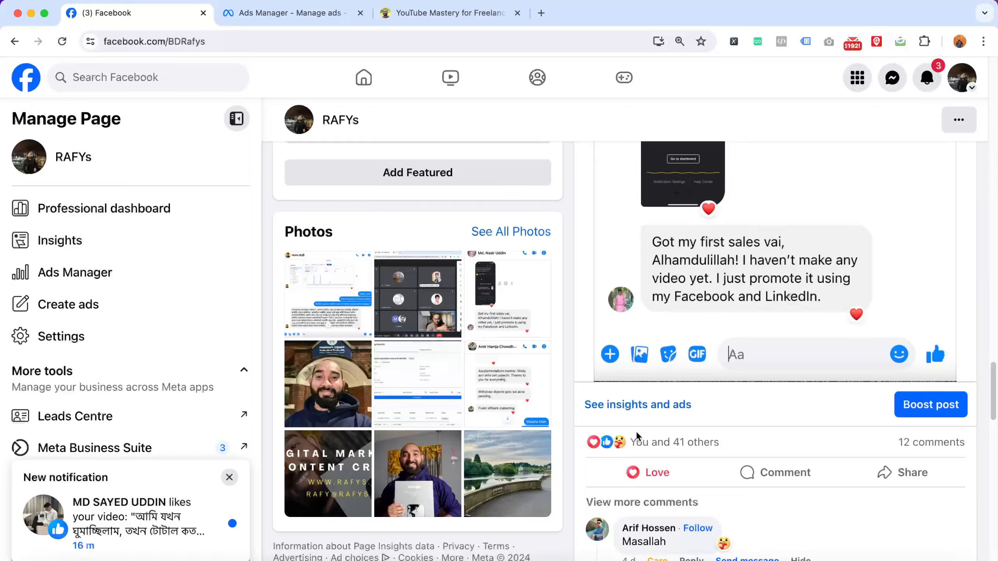
{"action": "scroll", "coordinate": [639, 433], "scroll_direction": "down", "scroll_amount": 15}
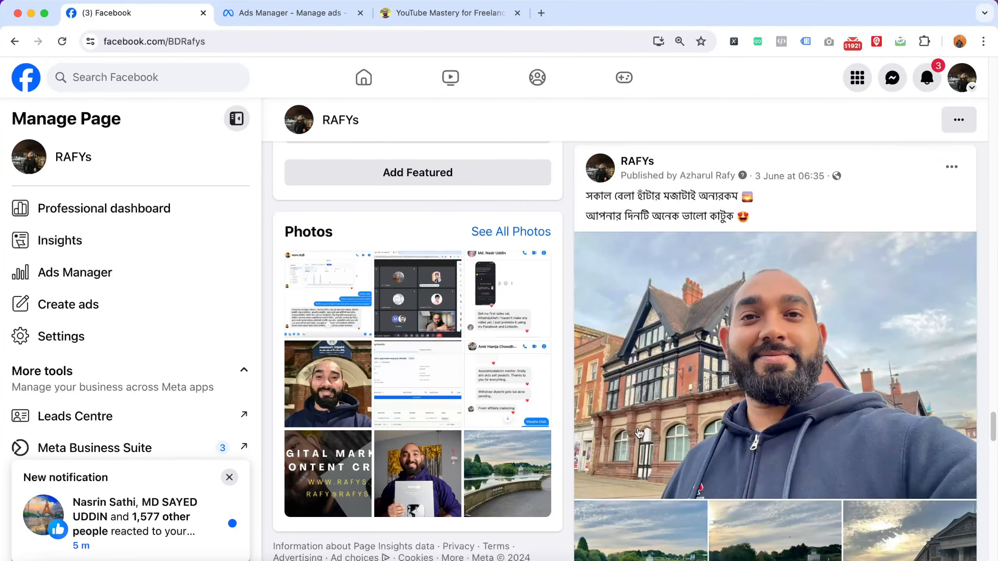
{"action": "scroll", "coordinate": [631, 423], "scroll_direction": "up", "scroll_amount": 10}
{"action": "scroll", "coordinate": [637, 425], "scroll_direction": "down", "scroll_amount": 3}
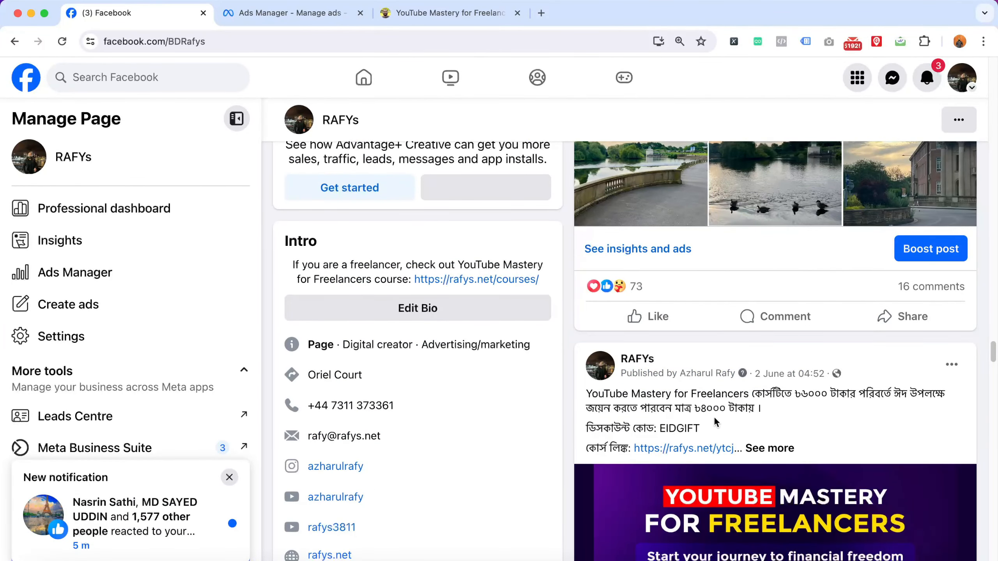
- Expand the course post and copy its opening lines, from the offer sentence through the discount code and course link
{"action": "left_click", "coordinate": [752, 448]}
{"action": "scroll", "coordinate": [654, 428], "scroll_direction": "down", "scroll_amount": 1}
{"action": "left_click_drag", "start_coordinate": [595, 351], "coordinate": [757, 414]}
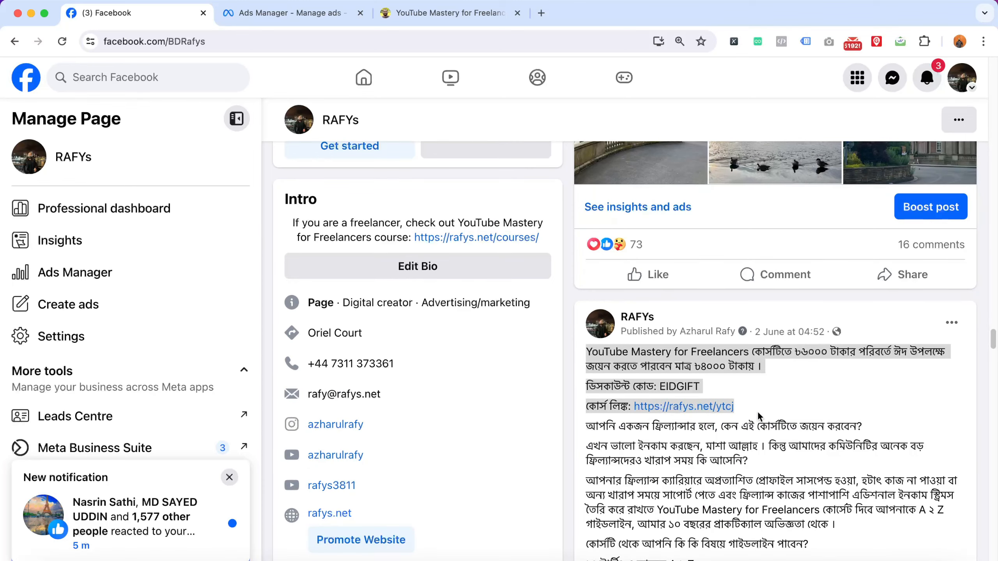
{"action": "right_click", "coordinate": [621, 375]}
{"action": "left_click", "coordinate": [647, 400]}
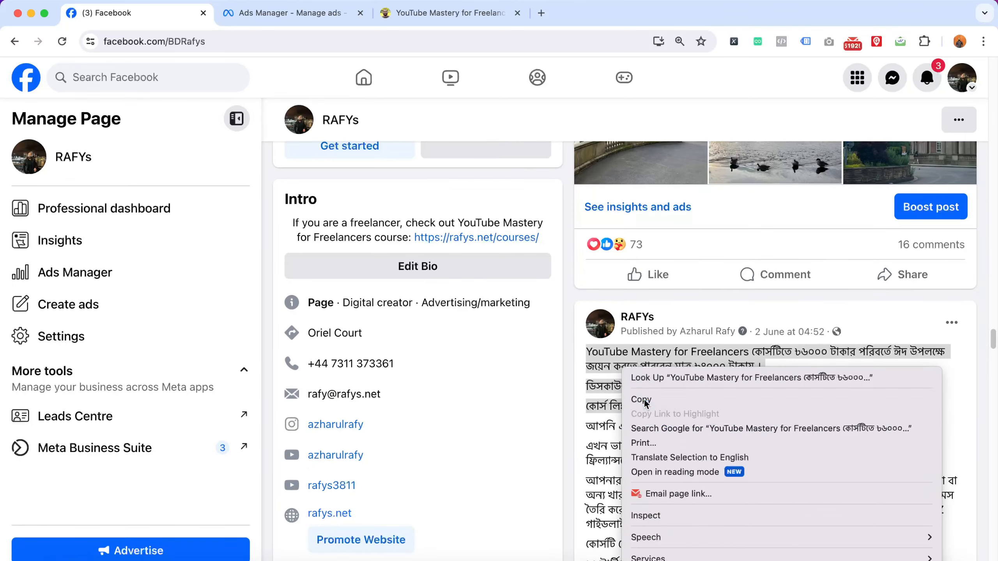
- Paste the copied post text as the ad's primary text in Ads Manager, with blank lines before the discount code and course link
{"action": "left_click", "coordinate": [340, 20]}
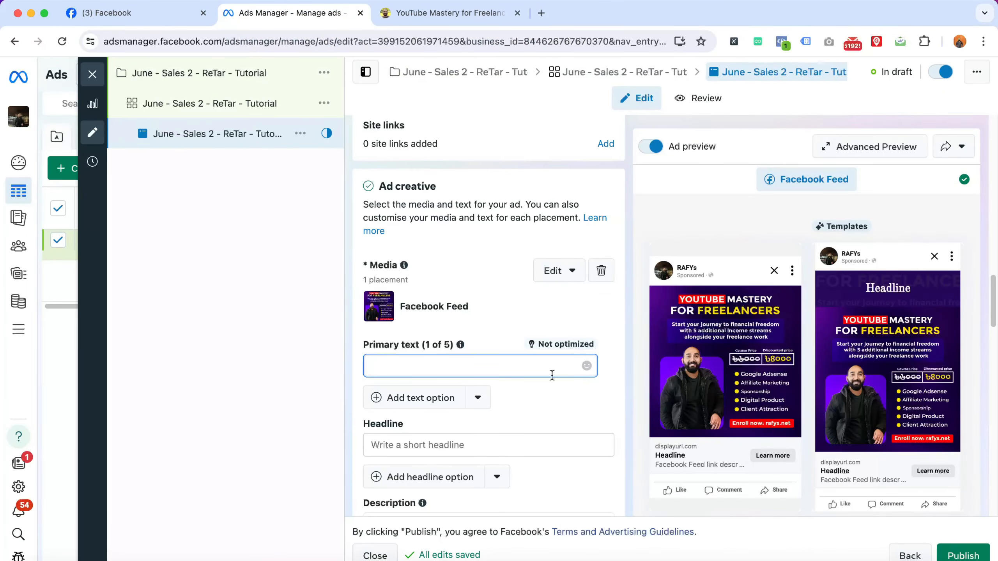
{"action": "key", "text": "super+v"}
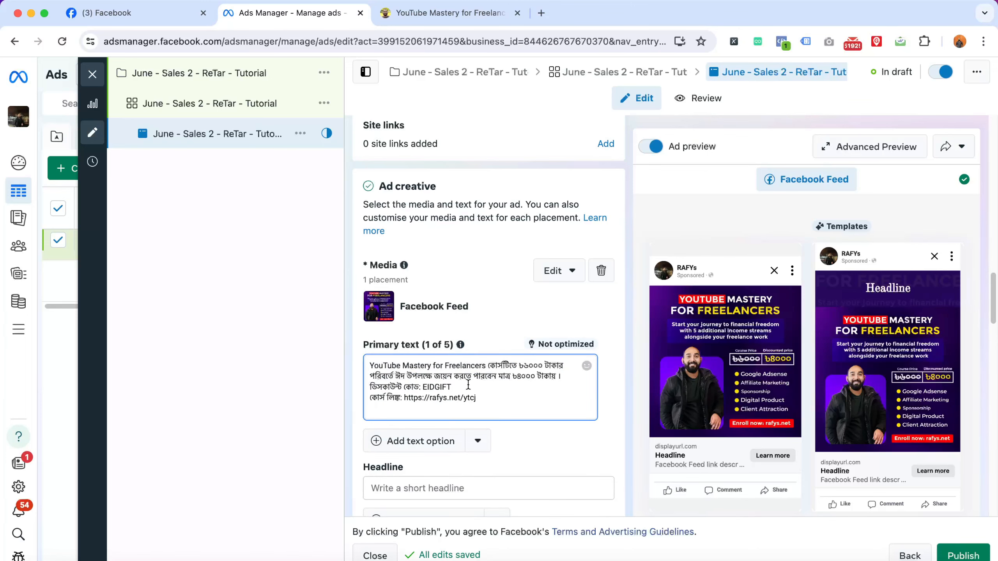
{"action": "left_click", "coordinate": [570, 376]}
{"action": "key", "text": "Return"}
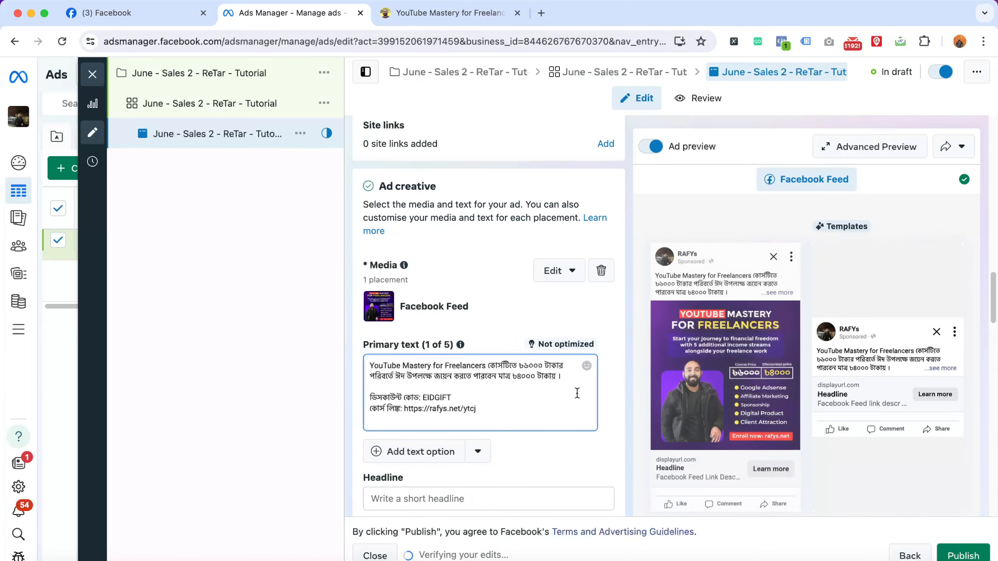
{"action": "left_click", "coordinate": [518, 399]}
{"action": "key", "text": "Return"}
{"action": "scroll", "coordinate": [506, 406], "scroll_direction": "down", "scroll_amount": 3}
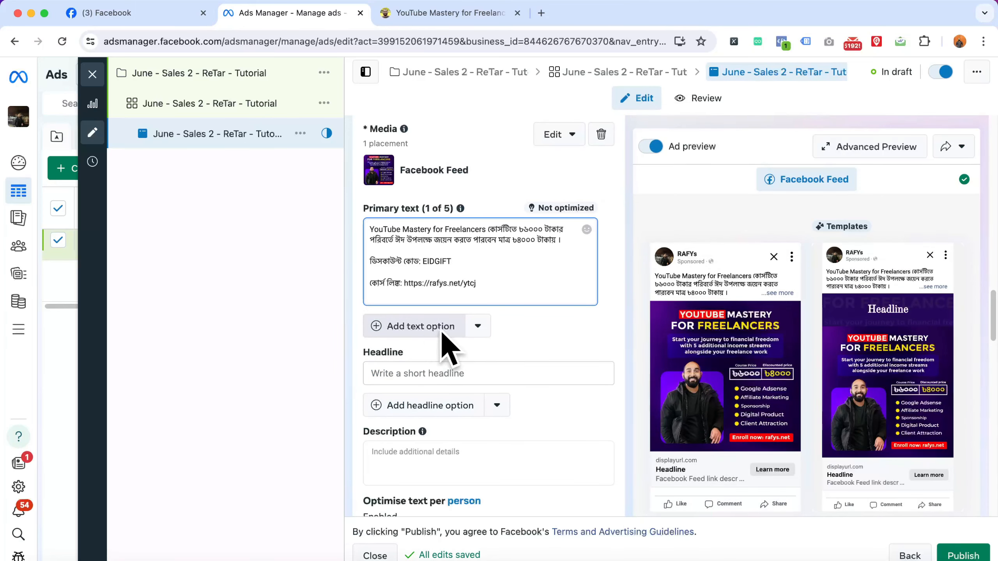
- Copy the course name "YouTube Mastery for Freelancers" from the primary text into the ad's headline
{"action": "left_click_drag", "start_coordinate": [484, 283], "coordinate": [371, 222]}
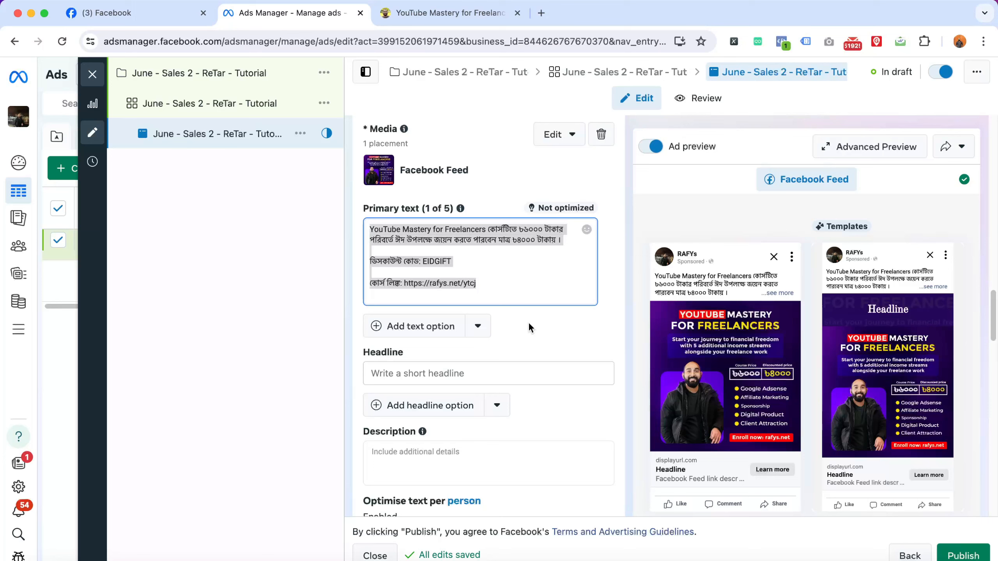
{"action": "left_click", "coordinate": [514, 291]}
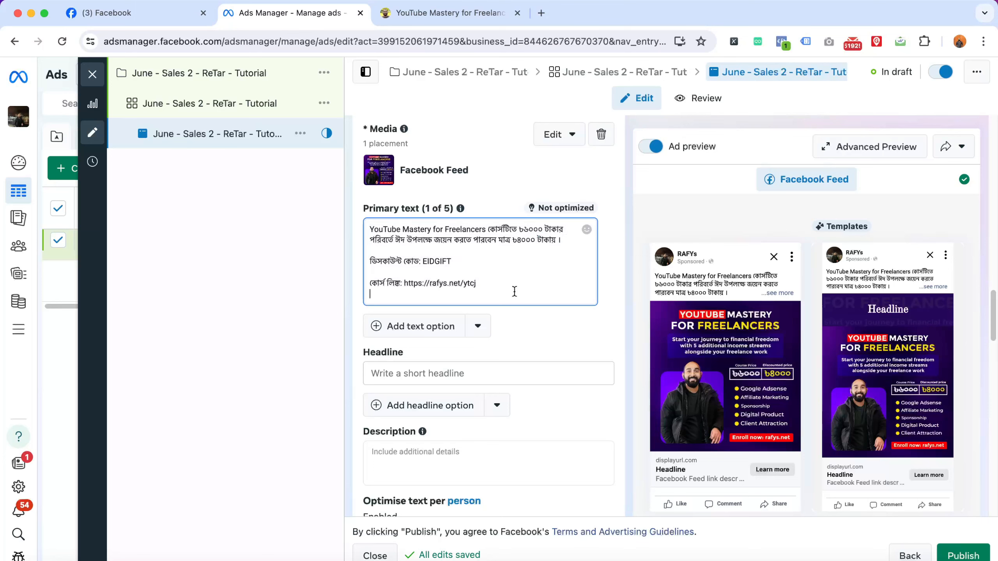
{"action": "left_click_drag", "start_coordinate": [514, 292], "coordinate": [466, 225]}
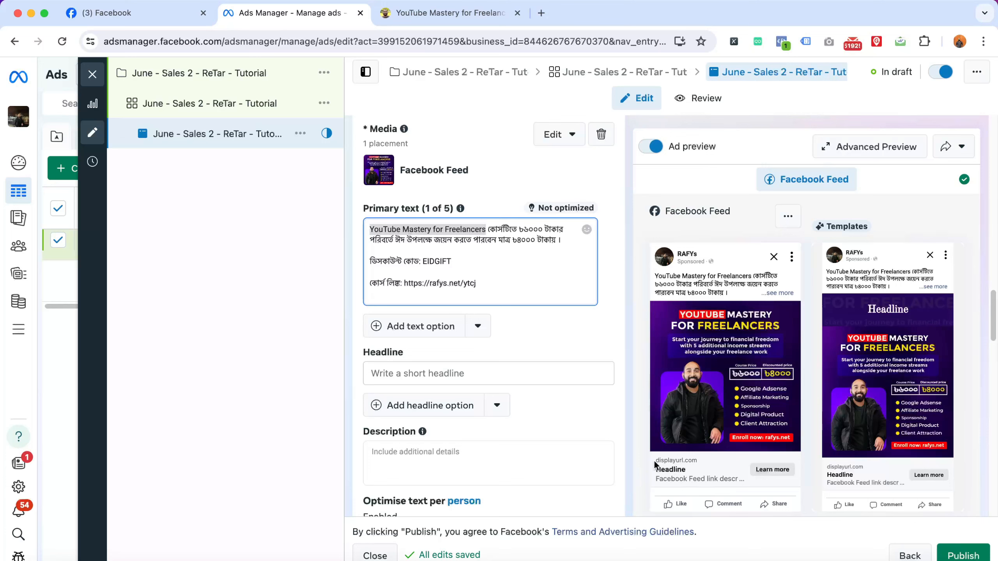
{"action": "left_click", "coordinate": [417, 379]}
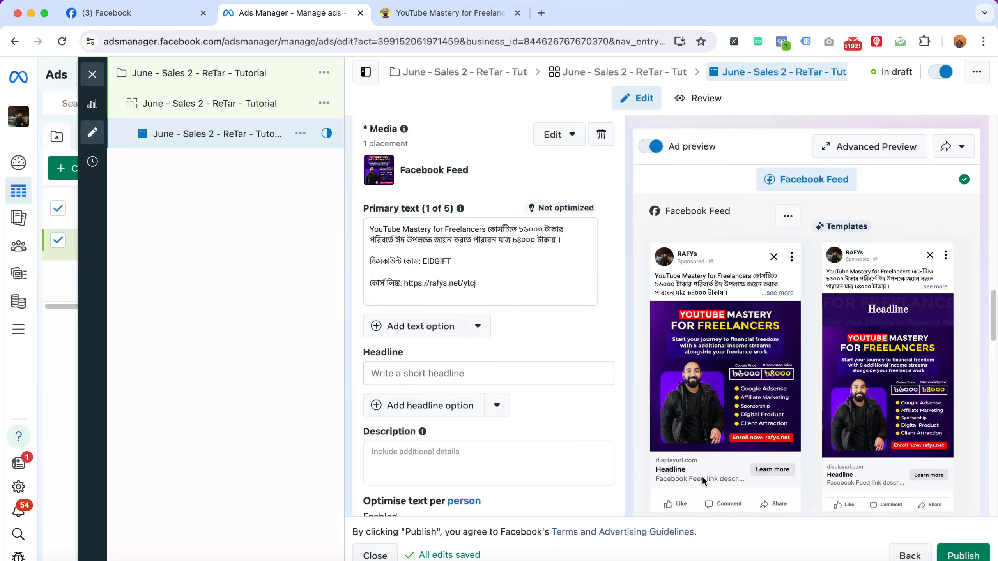
{"action": "left_click", "coordinate": [396, 373]}
{"action": "key", "text": "super+v"}
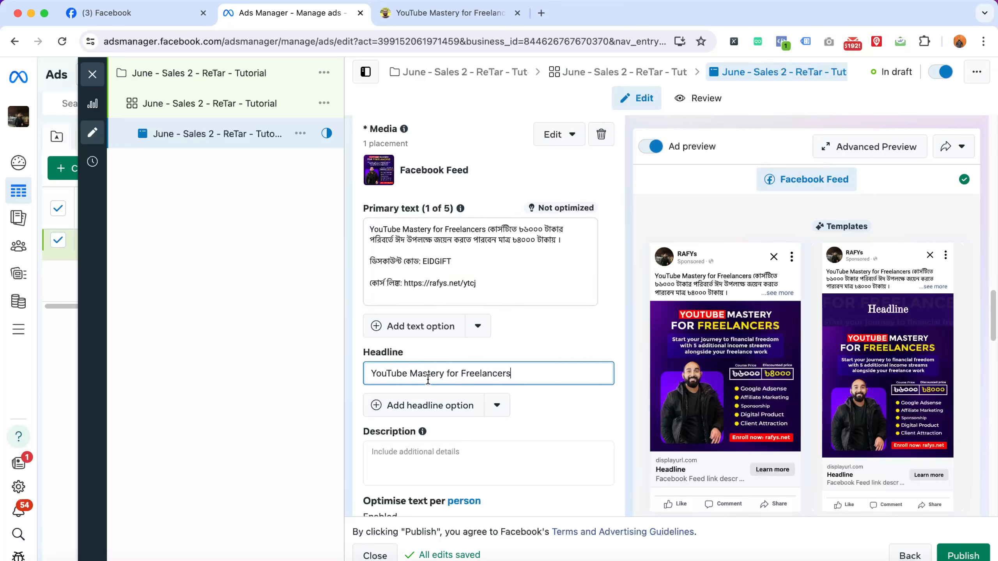
- Extend the headline to read "Join YouTube Mastery for Freelancers Now"
{"action": "left_click", "coordinate": [372, 373]}
{"action": "type", "text": "Join"}
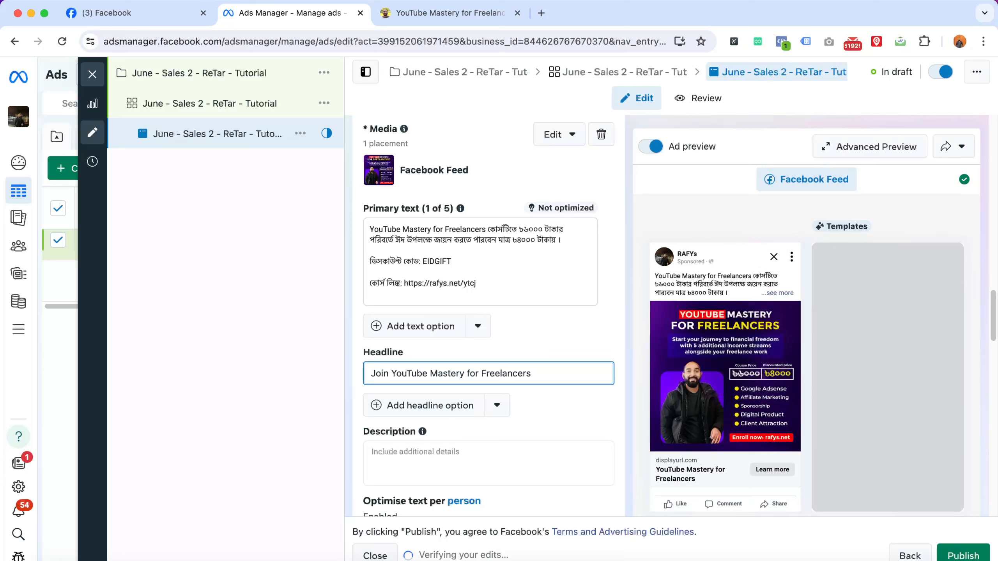
{"action": "left_click", "coordinate": [539, 378]}
{"action": "type", "text": "N"}
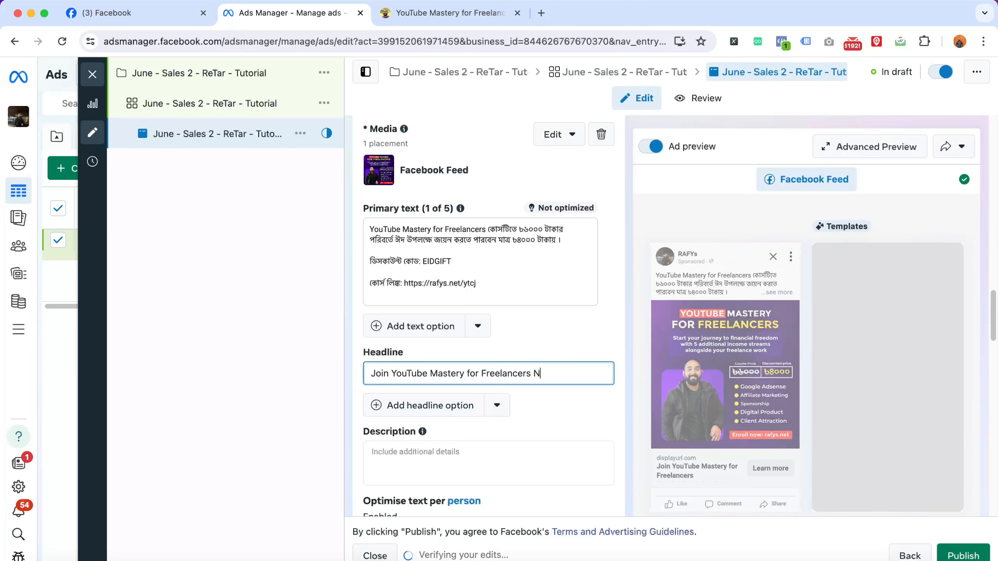
{"action": "type", "text": "ow"}
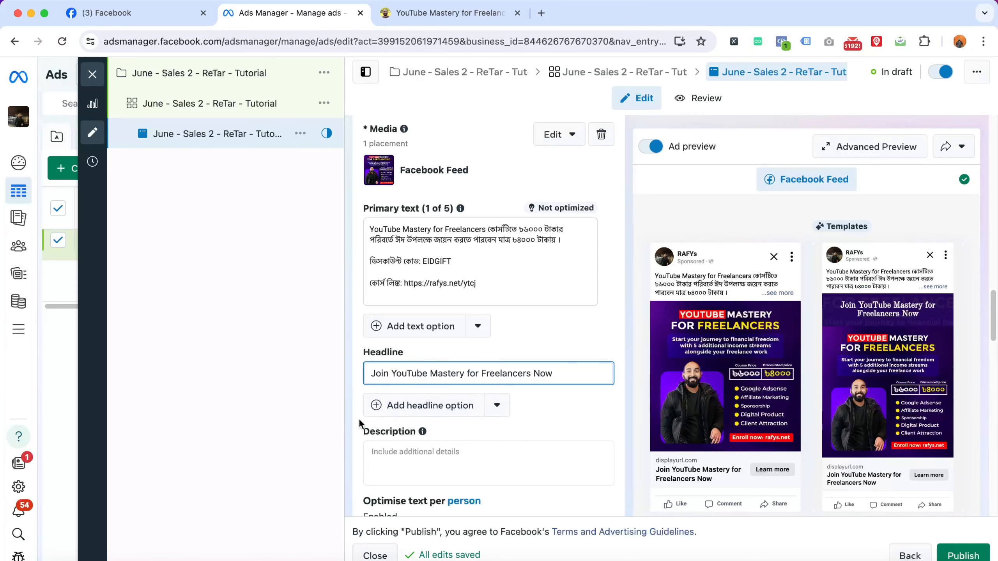
- Leave the ad description empty and set the call to action to Get offer
{"action": "scroll", "coordinate": [359, 419], "scroll_direction": "down", "scroll_amount": 3}
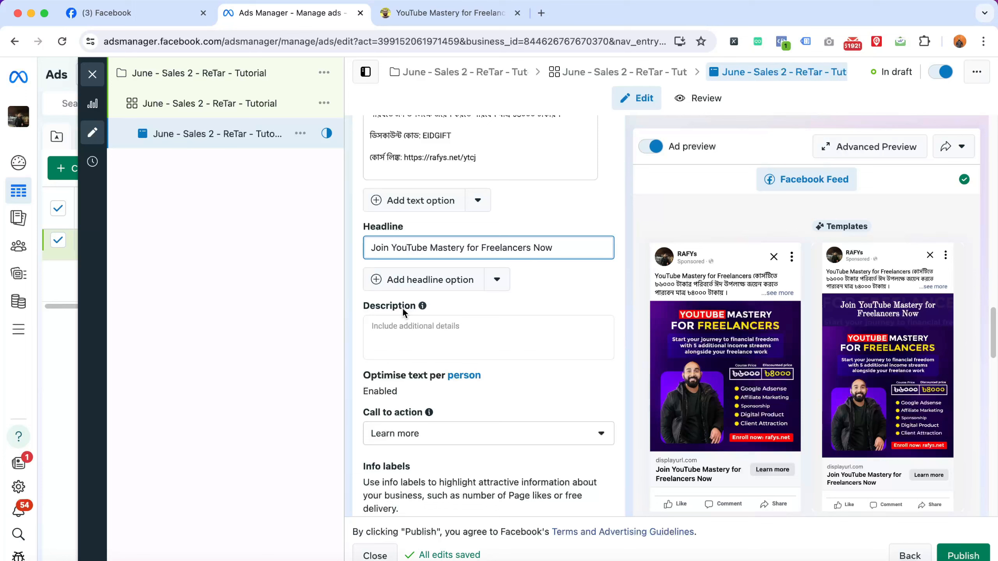
{"action": "left_click", "coordinate": [425, 333]}
{"action": "scroll", "coordinate": [421, 383], "scroll_direction": "down", "scroll_amount": 3}
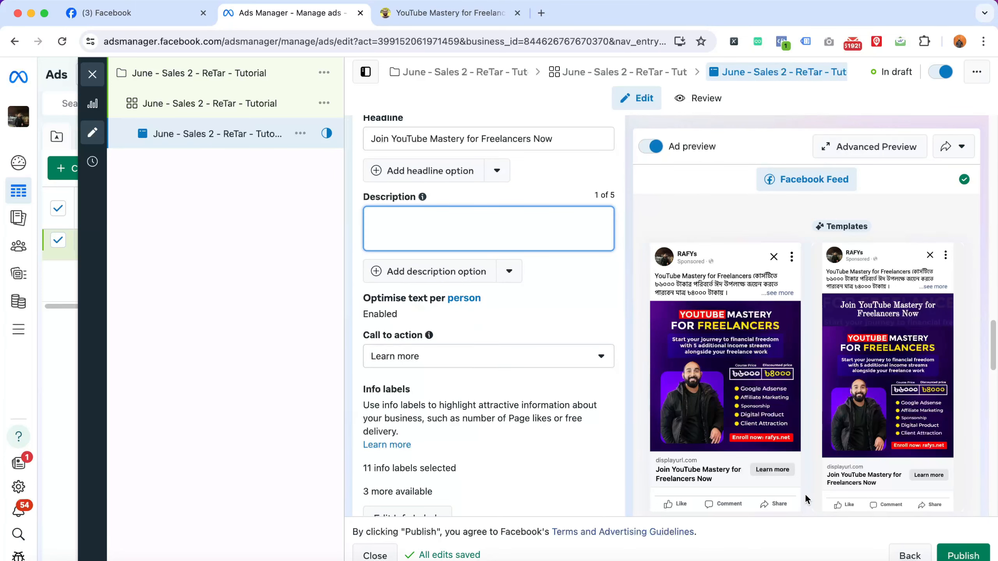
{"action": "left_click", "coordinate": [496, 370]}
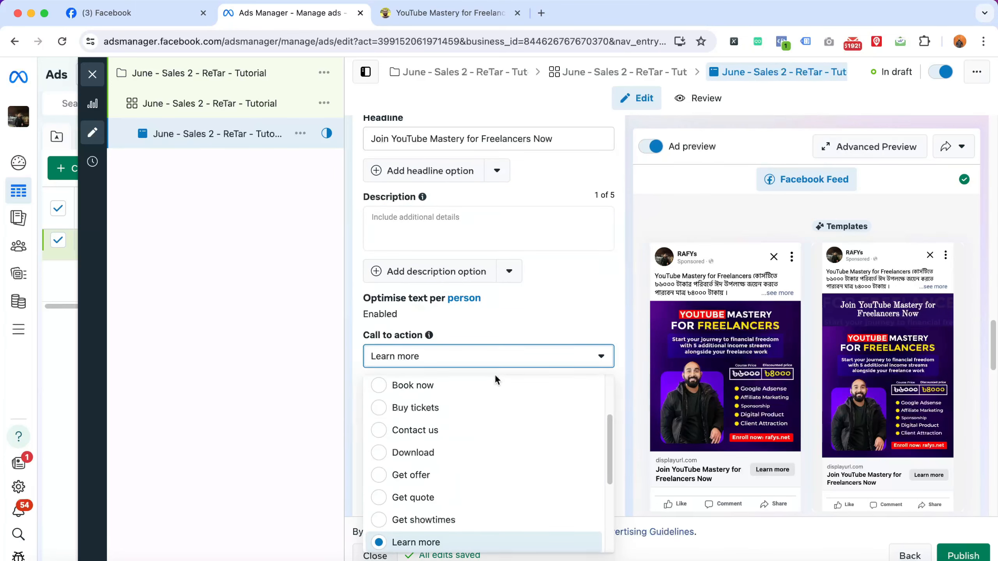
{"action": "scroll", "coordinate": [459, 494], "scroll_direction": "up", "scroll_amount": 2}
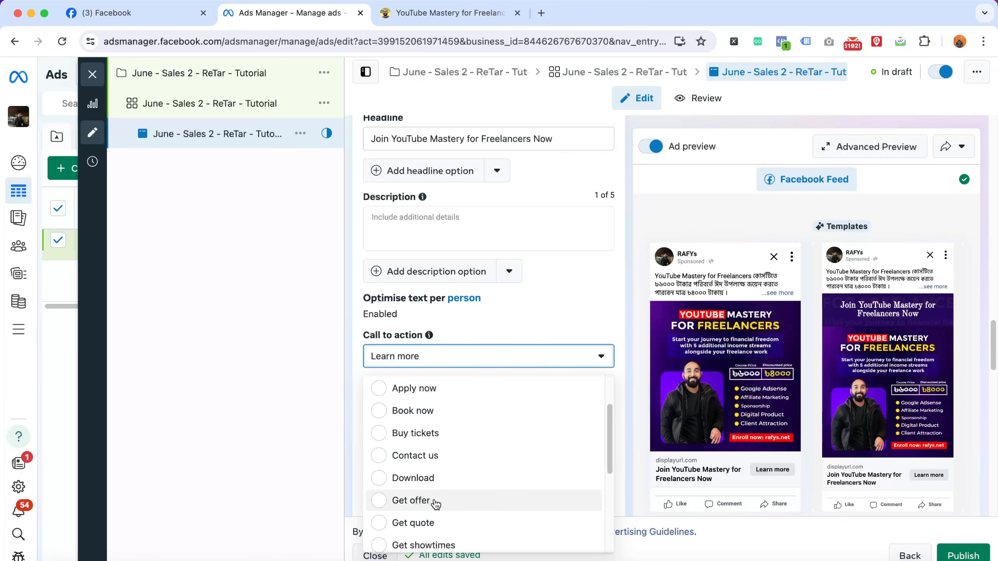
{"action": "left_click", "coordinate": [525, 501]}
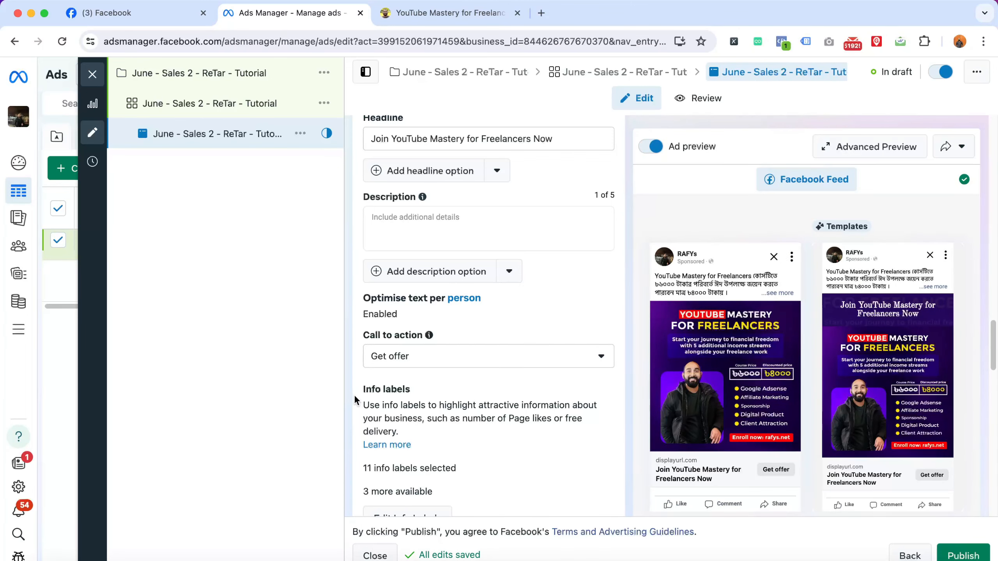
- Copy the course page address rafys.net/courses/youtube-mastery-for-freelancers/ into the ad's destination website URL, and check the landing page
{"action": "scroll", "coordinate": [355, 398], "scroll_direction": "down", "scroll_amount": 10}
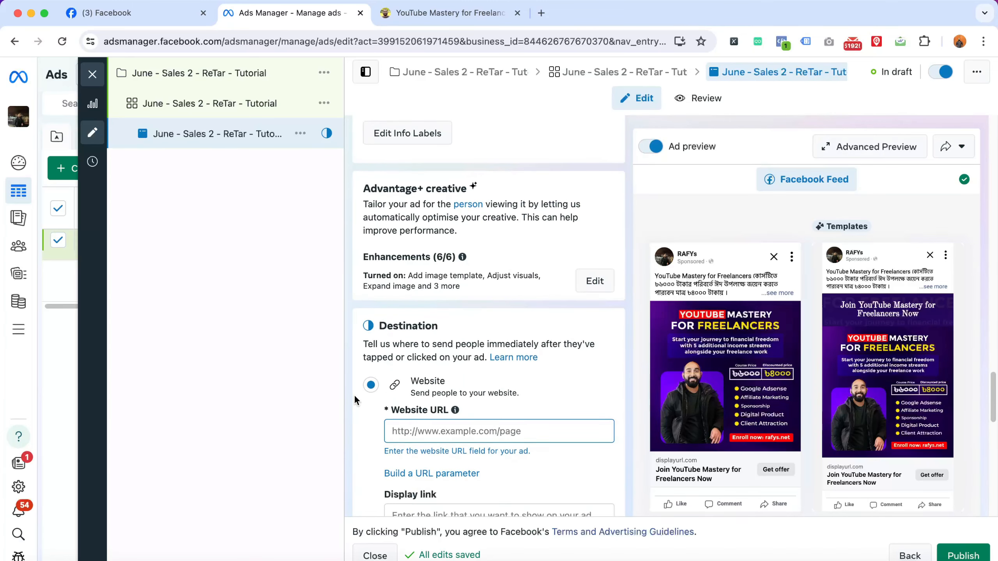
{"action": "scroll", "coordinate": [392, 333], "scroll_direction": "down", "scroll_amount": 3}
{"action": "left_click", "coordinate": [404, 317]}
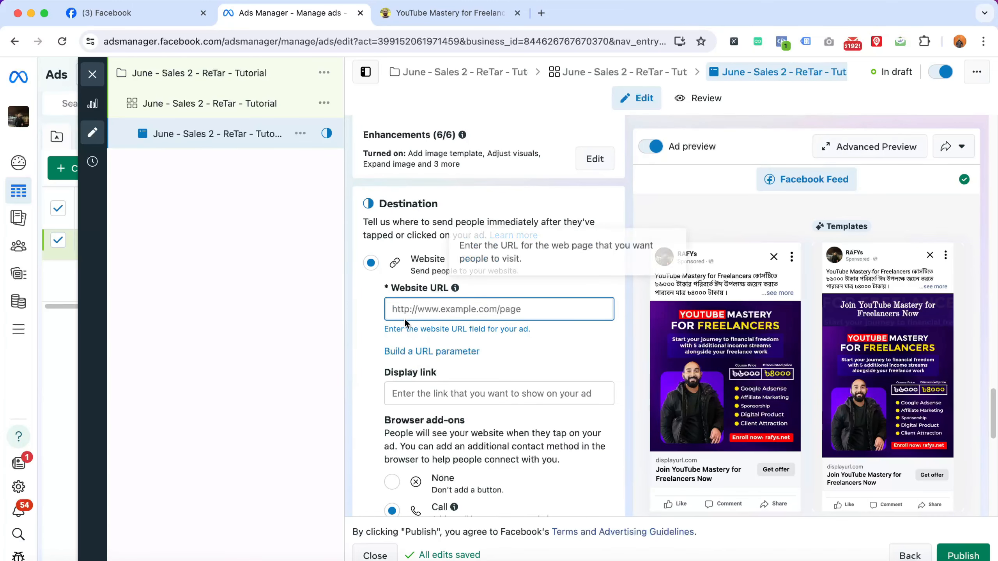
{"action": "left_click", "coordinate": [437, 26]}
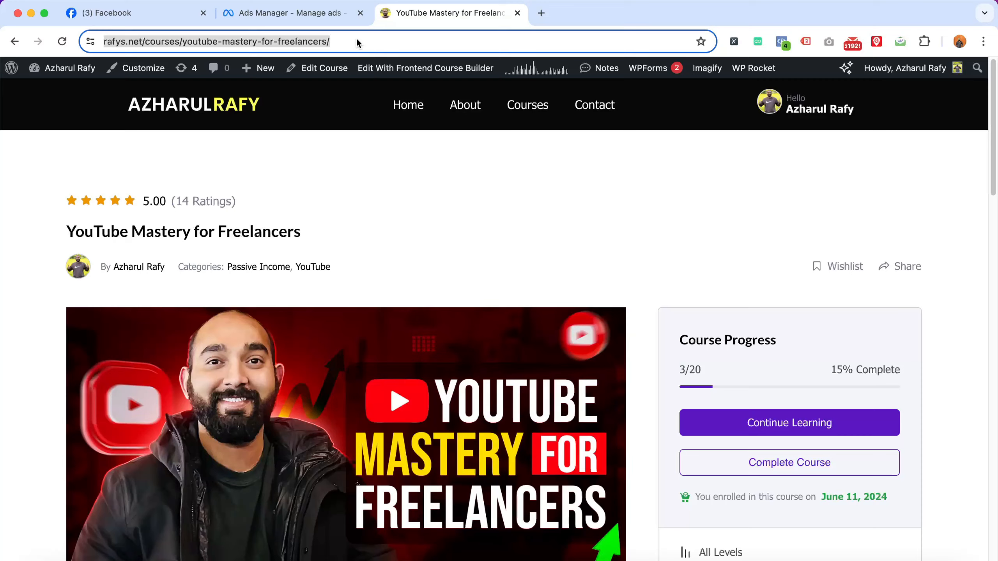
{"action": "key", "text": "super+c"}
{"action": "left_click", "coordinate": [308, 12]}
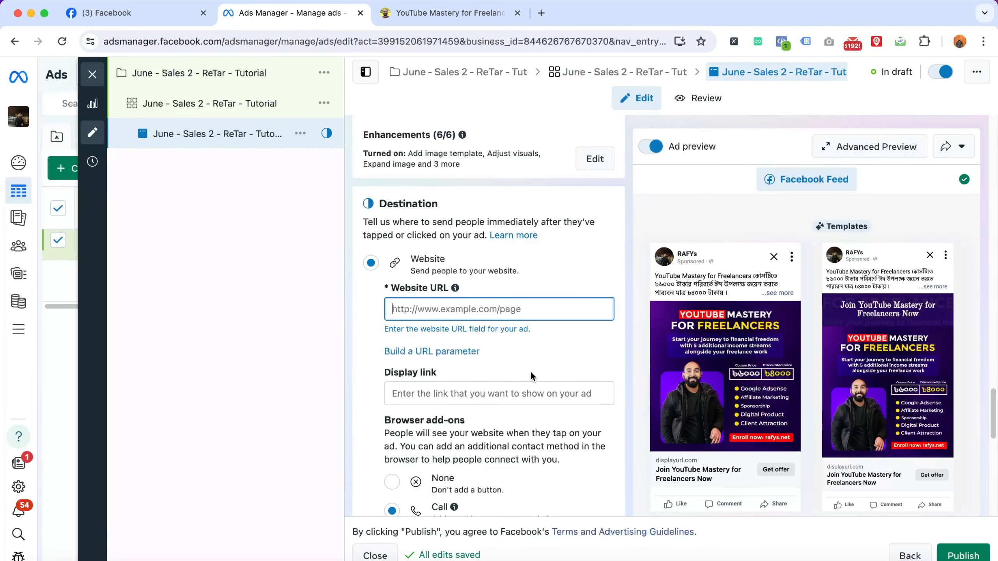
{"action": "key", "text": "super+v"}
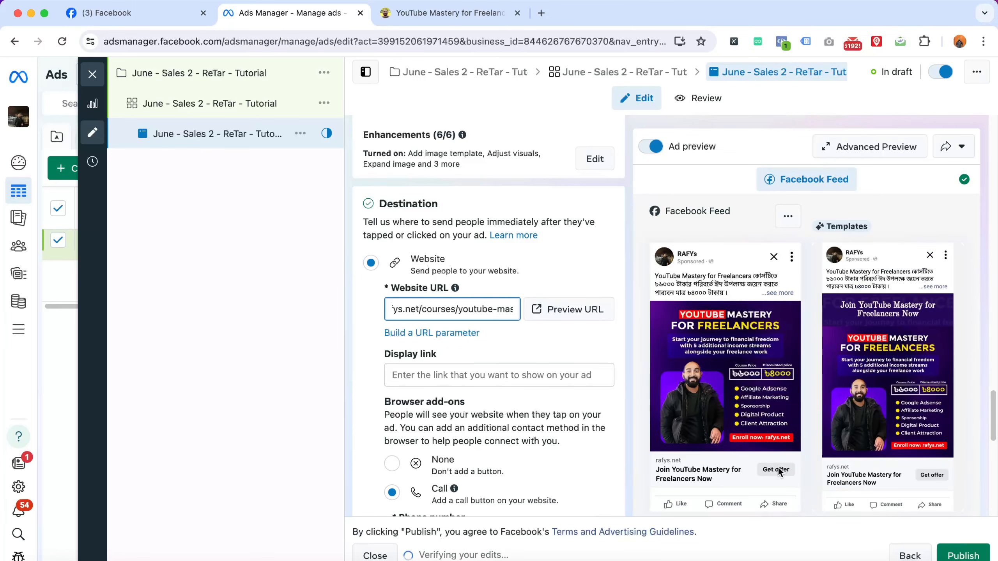
{"action": "left_click", "coordinate": [470, 12]}
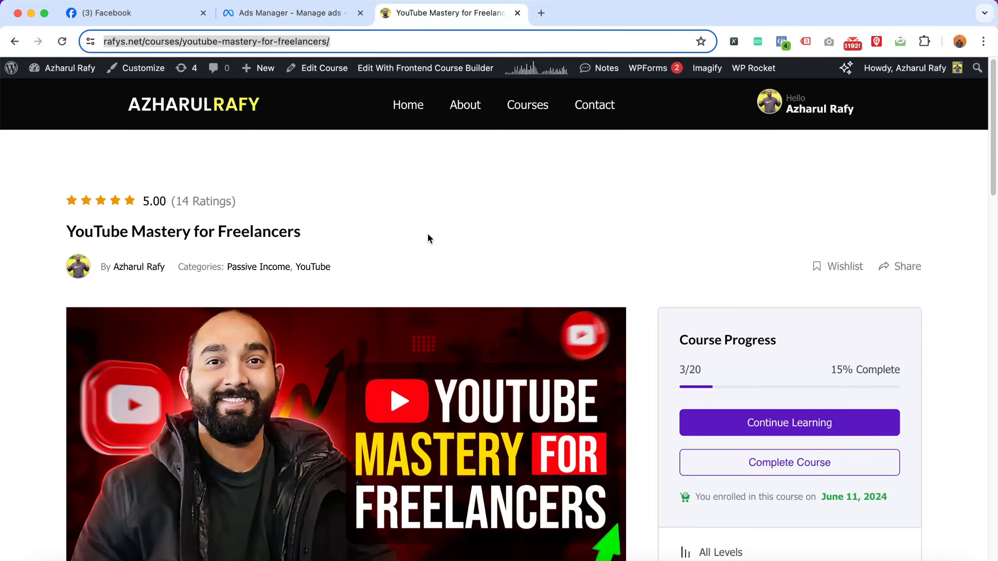
{"action": "left_click", "coordinate": [312, 14]}
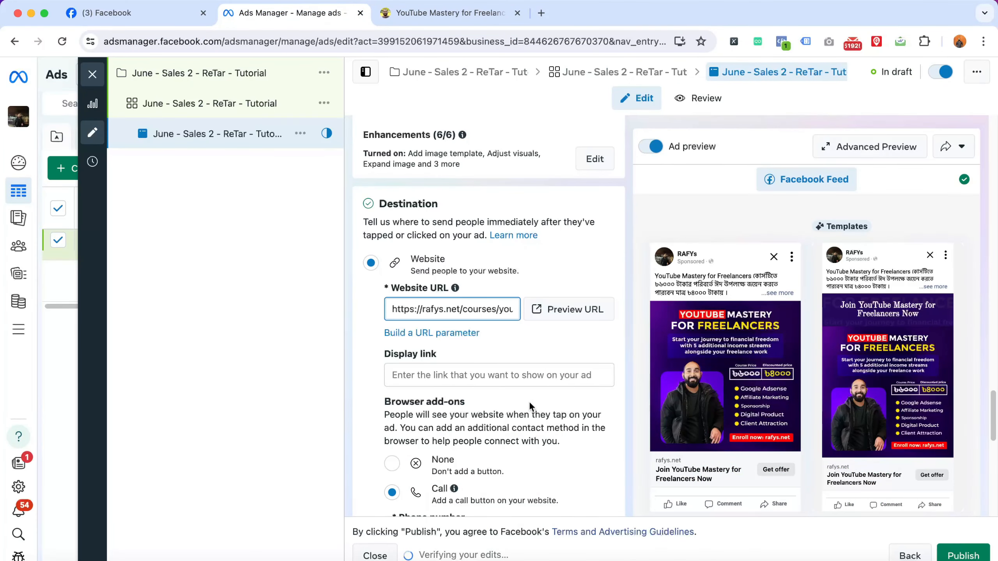
- Set the website destination's browser add-on to None so that no contact button is added
{"action": "scroll", "coordinate": [532, 399], "scroll_direction": "down", "scroll_amount": 1}
{"action": "scroll", "coordinate": [532, 400], "scroll_direction": "down", "scroll_amount": 3}
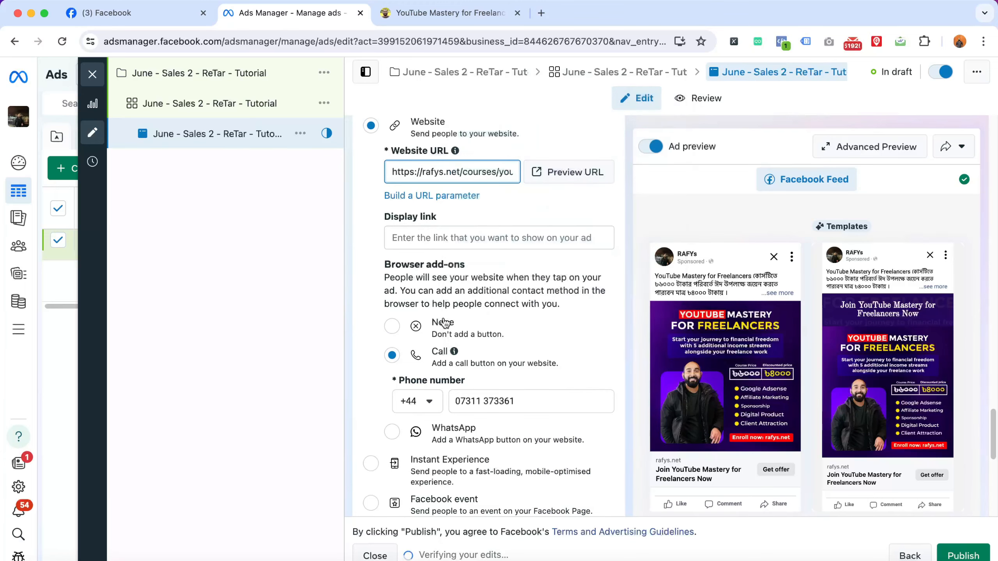
{"action": "left_click", "coordinate": [386, 321]}
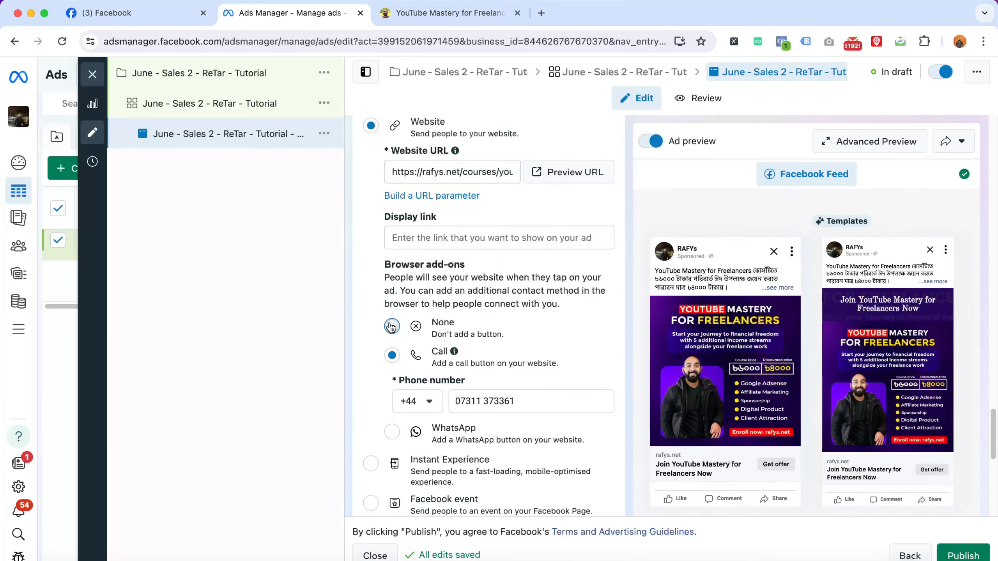
{"action": "scroll", "coordinate": [352, 393], "scroll_direction": "down", "scroll_amount": 1}
{"action": "scroll", "coordinate": [352, 394], "scroll_direction": "down", "scroll_amount": 7}
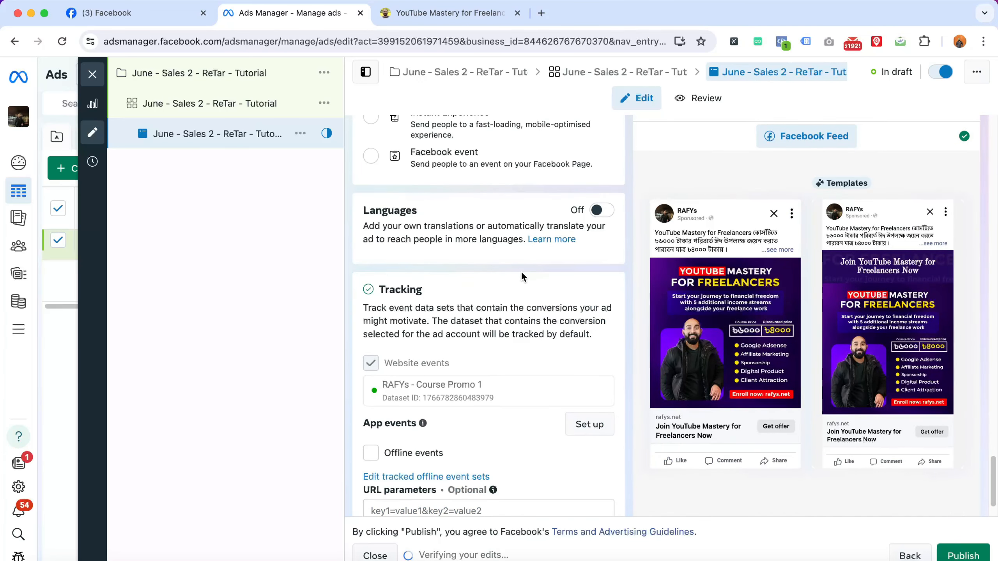
- Check the ad's tracking, URL parameter and website destination settings against the Facebook Feed preview
{"action": "scroll", "coordinate": [521, 272], "scroll_direction": "down", "scroll_amount": 2}
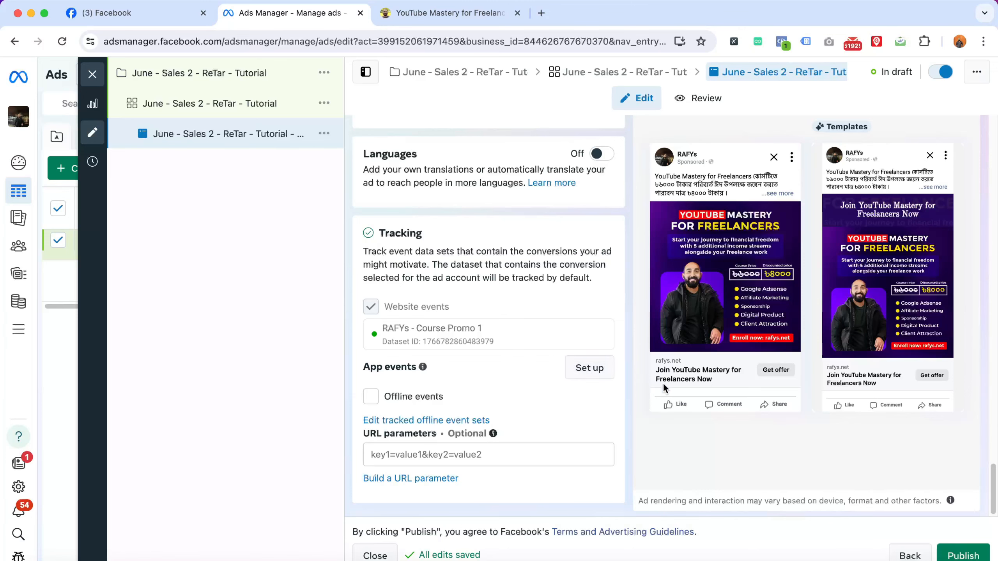
{"action": "scroll", "coordinate": [662, 382], "scroll_direction": "up", "scroll_amount": 8}
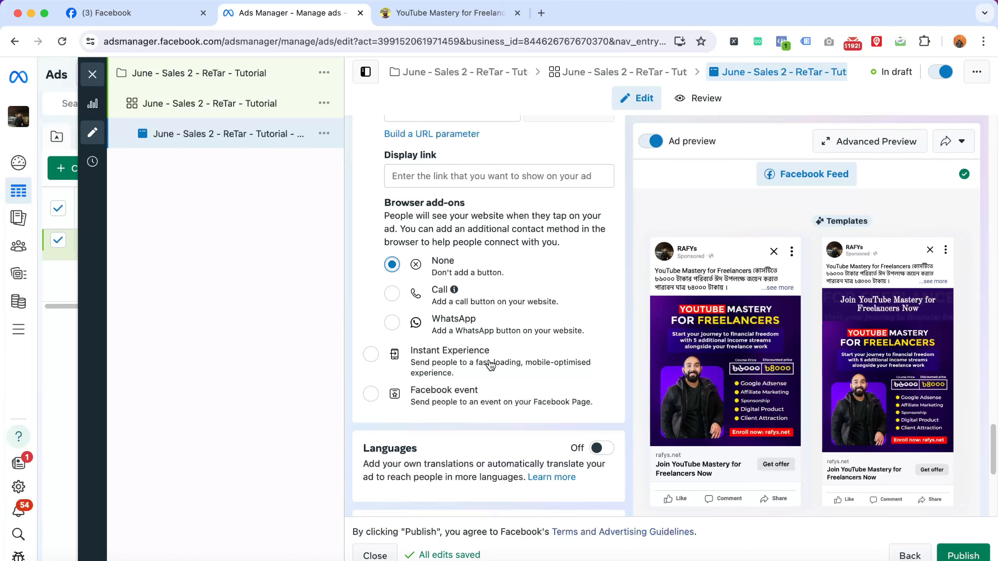
{"action": "scroll", "coordinate": [470, 378], "scroll_direction": "up", "scroll_amount": 2}
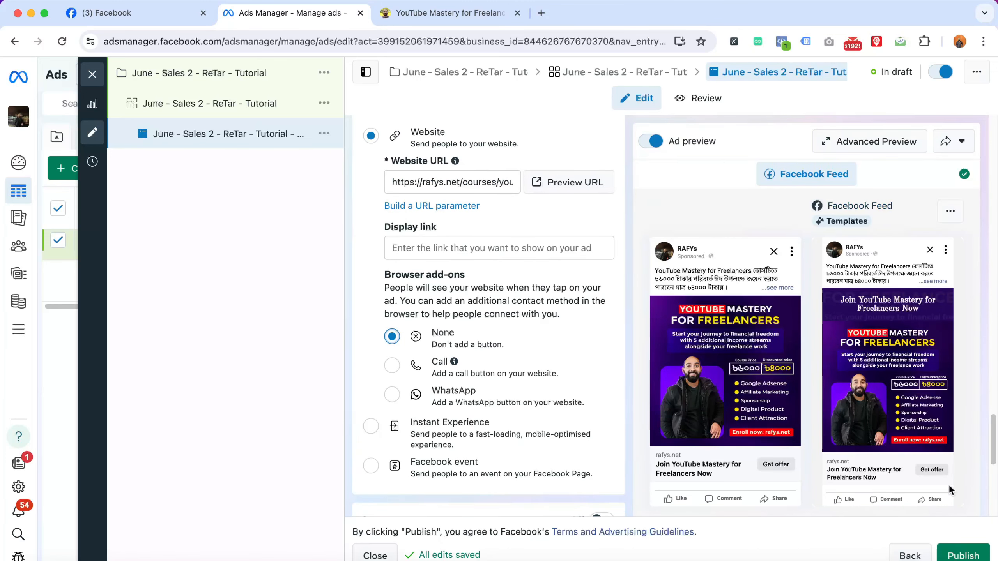
- Review the ad set's conversion, custom audience, location and placement settings before publishing
{"action": "left_click", "coordinate": [194, 106]}
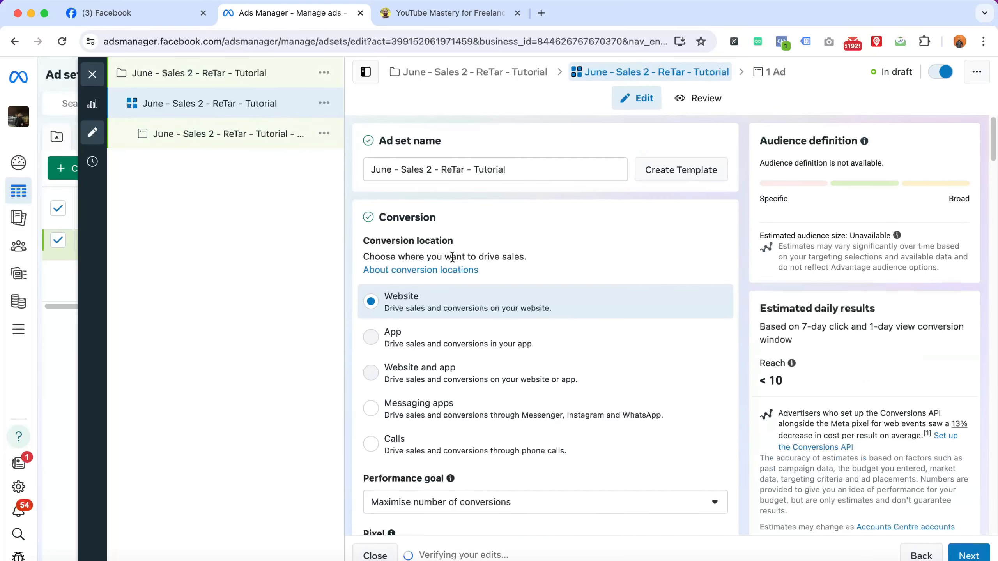
{"action": "mouse_move", "coordinate": [16, 228]}
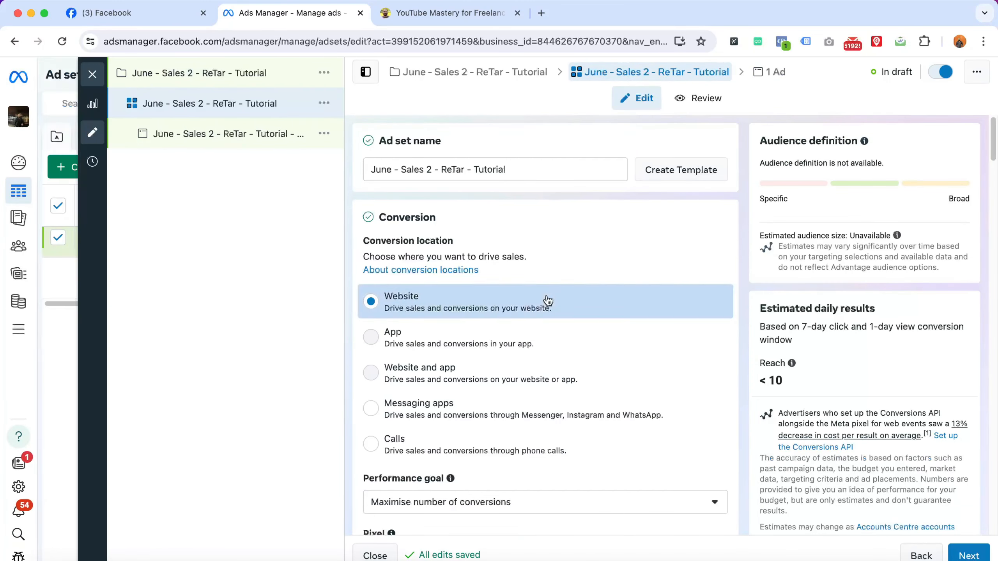
{"action": "scroll", "coordinate": [508, 298], "scroll_direction": "down", "scroll_amount": 3}
{"action": "scroll", "coordinate": [492, 366], "scroll_direction": "down", "scroll_amount": 20}
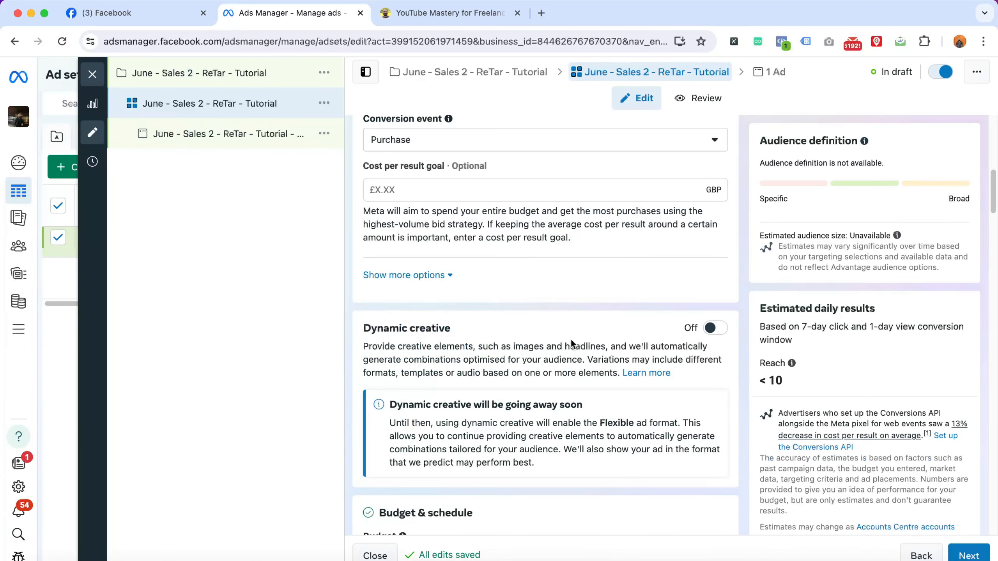
{"action": "scroll", "coordinate": [507, 349], "scroll_direction": "down", "scroll_amount": 15}
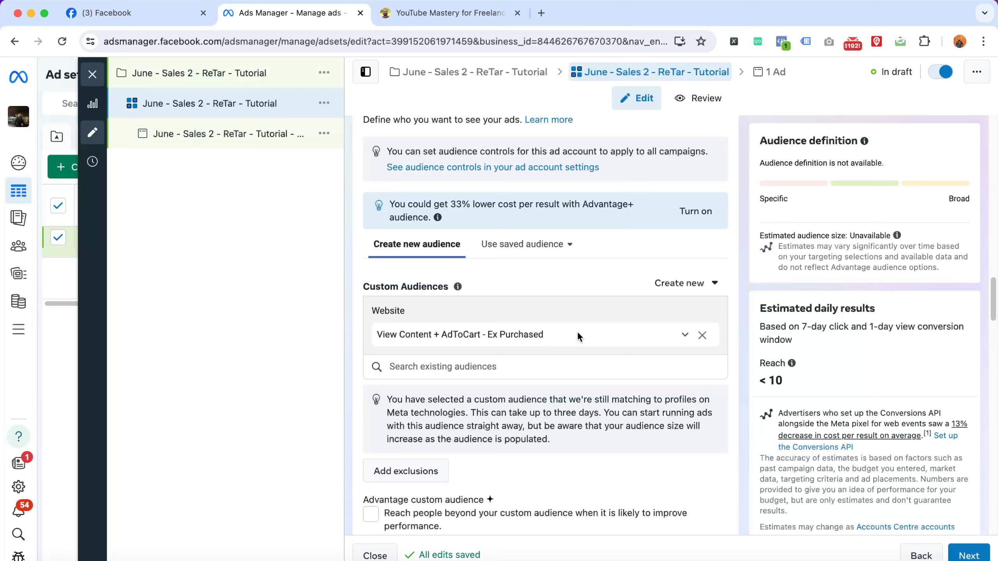
{"action": "scroll", "coordinate": [577, 332], "scroll_direction": "down", "scroll_amount": 5}
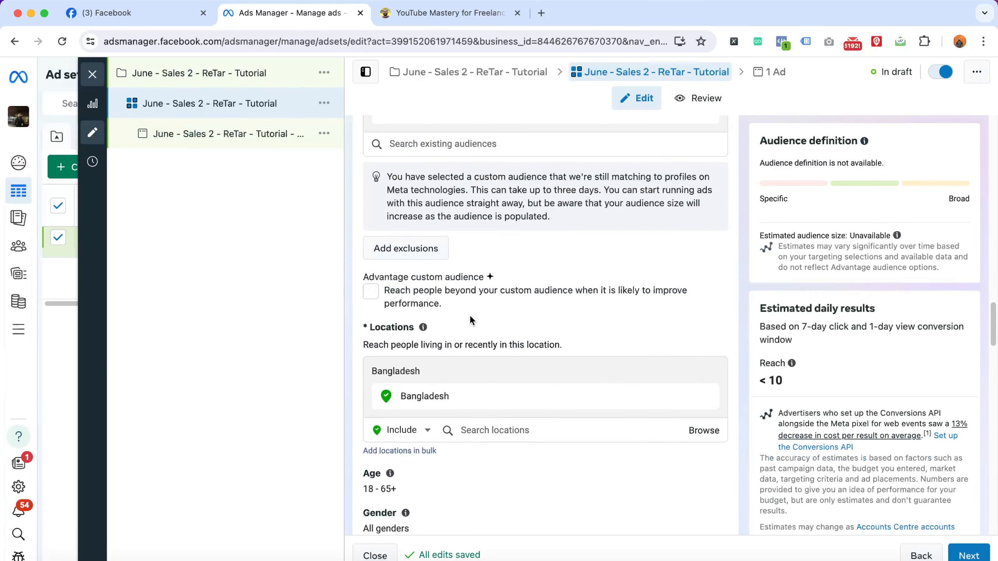
{"action": "scroll", "coordinate": [470, 314], "scroll_direction": "down", "scroll_amount": 6}
{"action": "scroll", "coordinate": [470, 314], "scroll_direction": "down", "scroll_amount": 12}
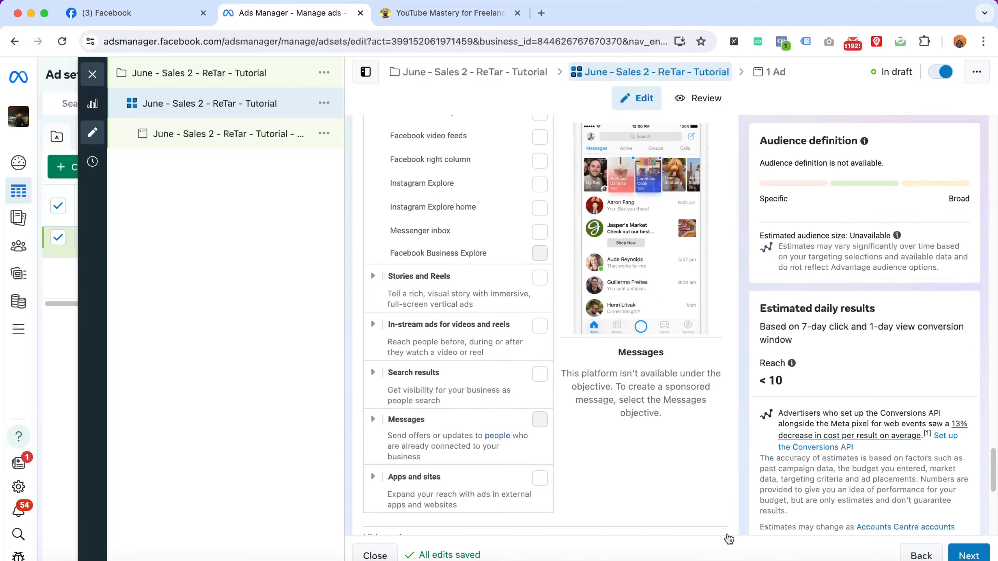
- Return to the ad, recheck its format, headline and call to action, and publish without the recommended Advantage+ audience and placement adjustments
{"action": "left_click", "coordinate": [967, 552]}
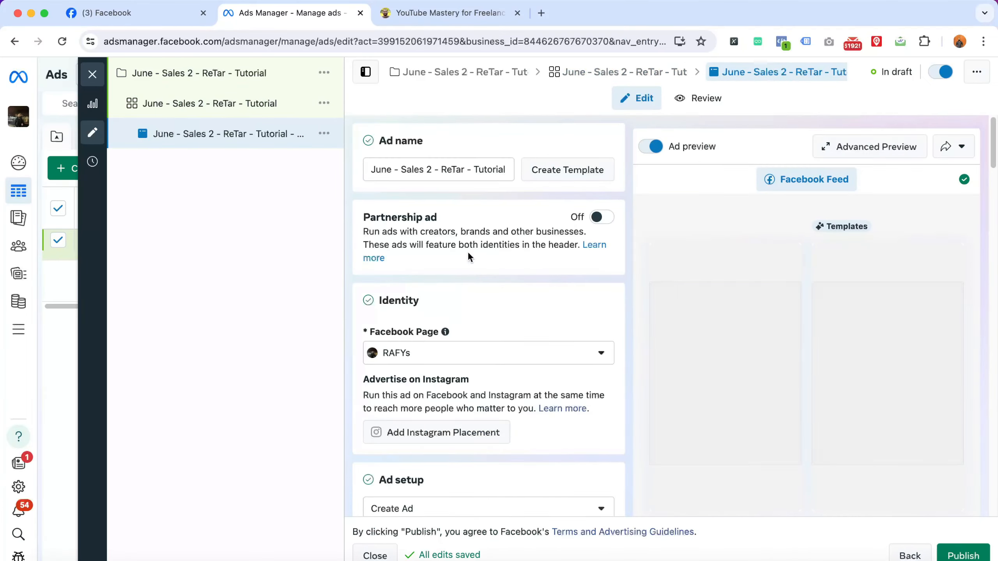
{"action": "scroll", "coordinate": [494, 401], "scroll_direction": "down", "scroll_amount": 5}
{"action": "scroll", "coordinate": [468, 329], "scroll_direction": "down", "scroll_amount": 14}
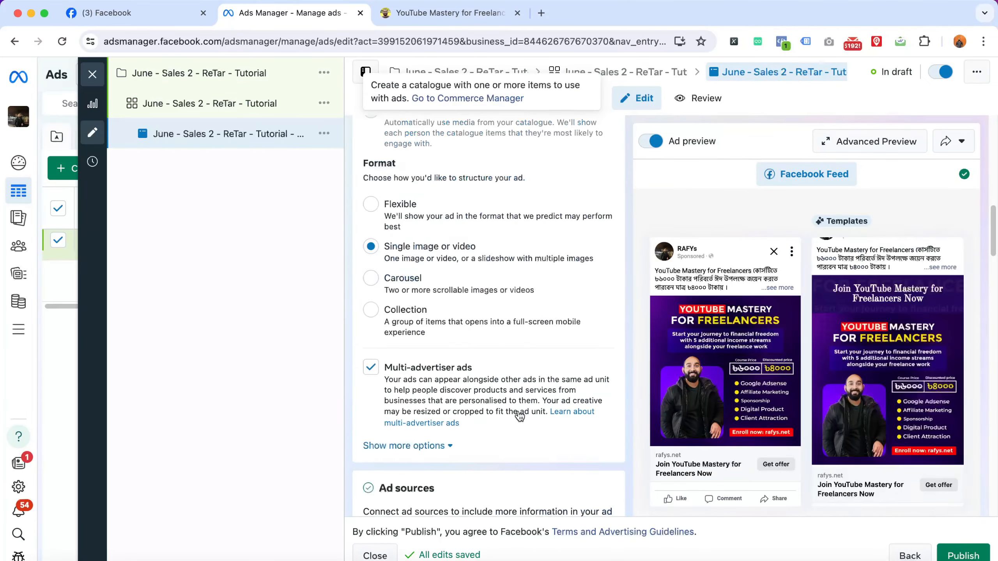
{"action": "scroll", "coordinate": [496, 453], "scroll_direction": "down", "scroll_amount": 12}
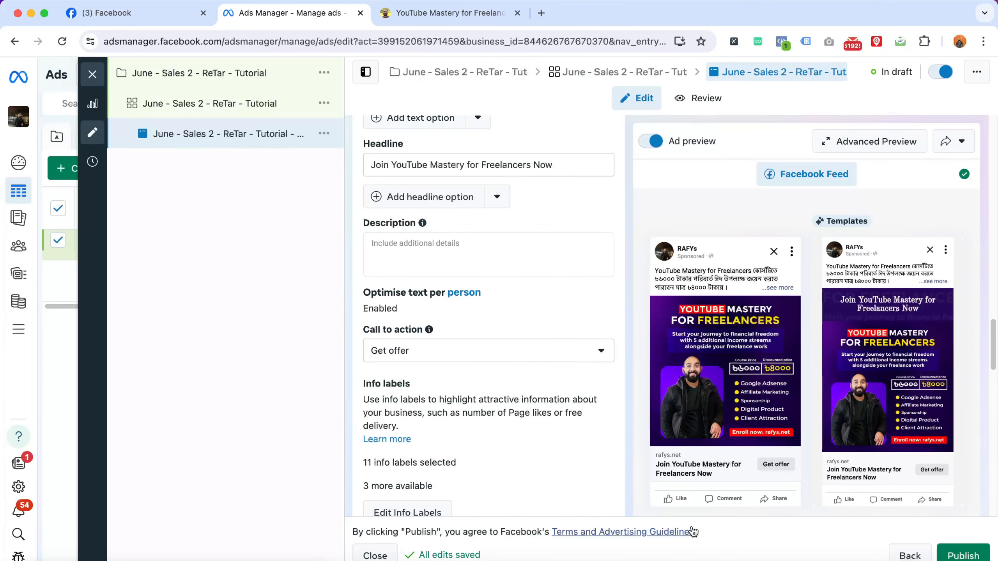
{"action": "left_click", "coordinate": [962, 554]}
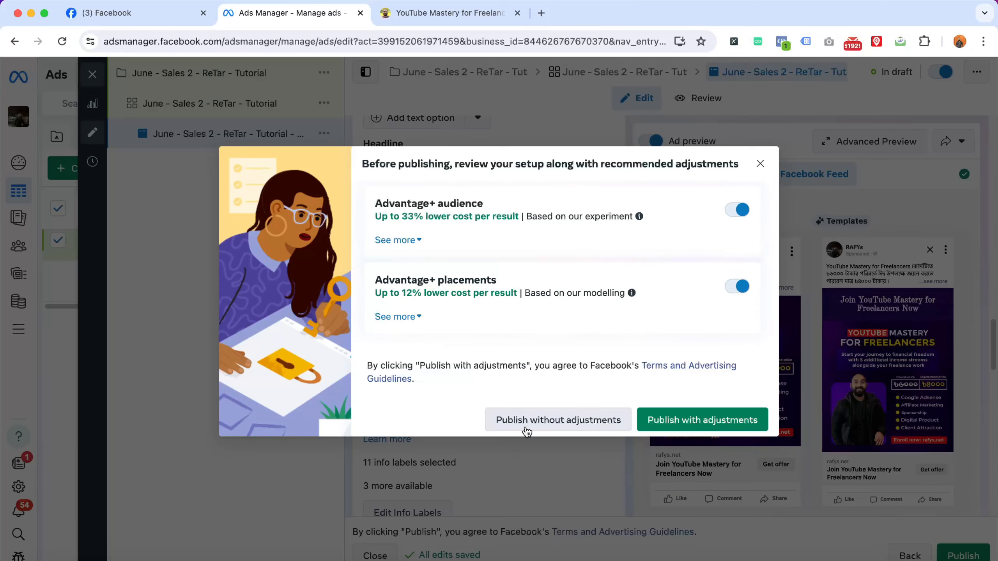
{"action": "left_click", "coordinate": [546, 427]}
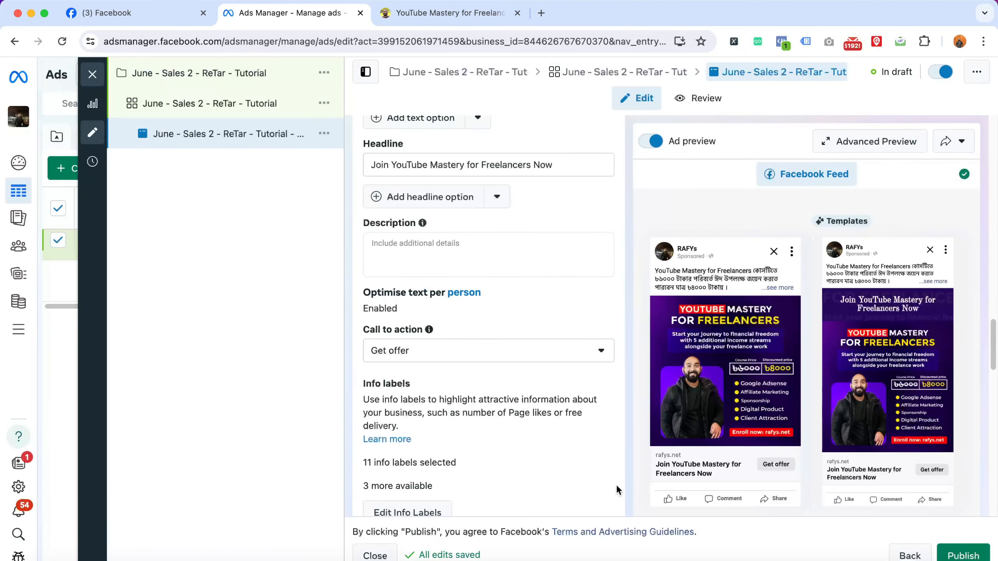